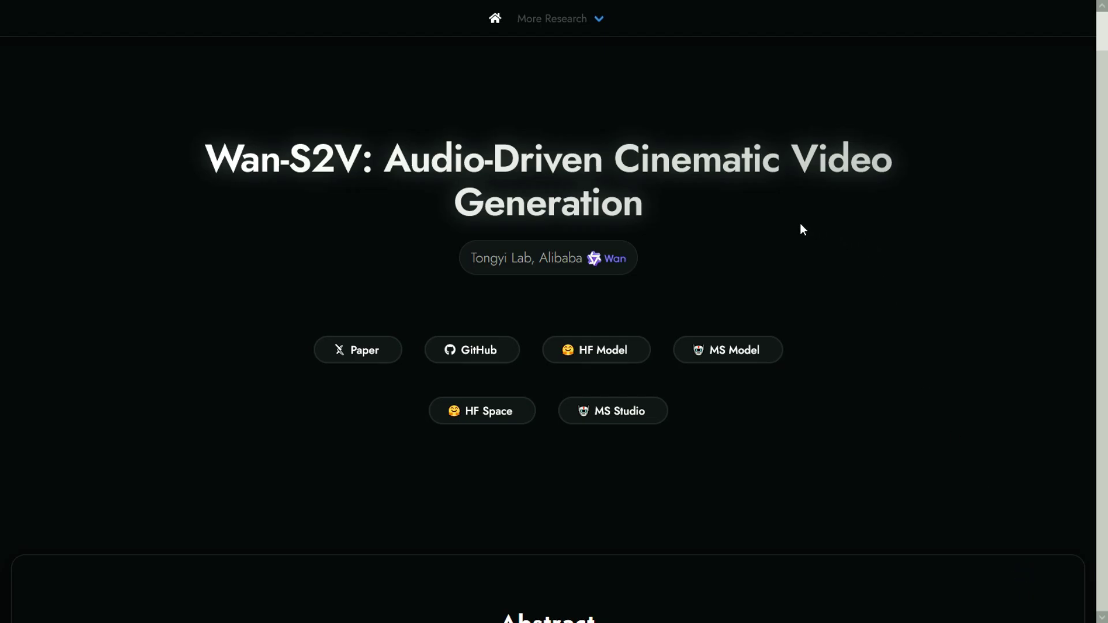
# Scroll through the Wan-S2V project page's example videos and method description
pyautogui.scroll(-5, 801, 229)
pyautogui.scroll(-8, 801, 230)
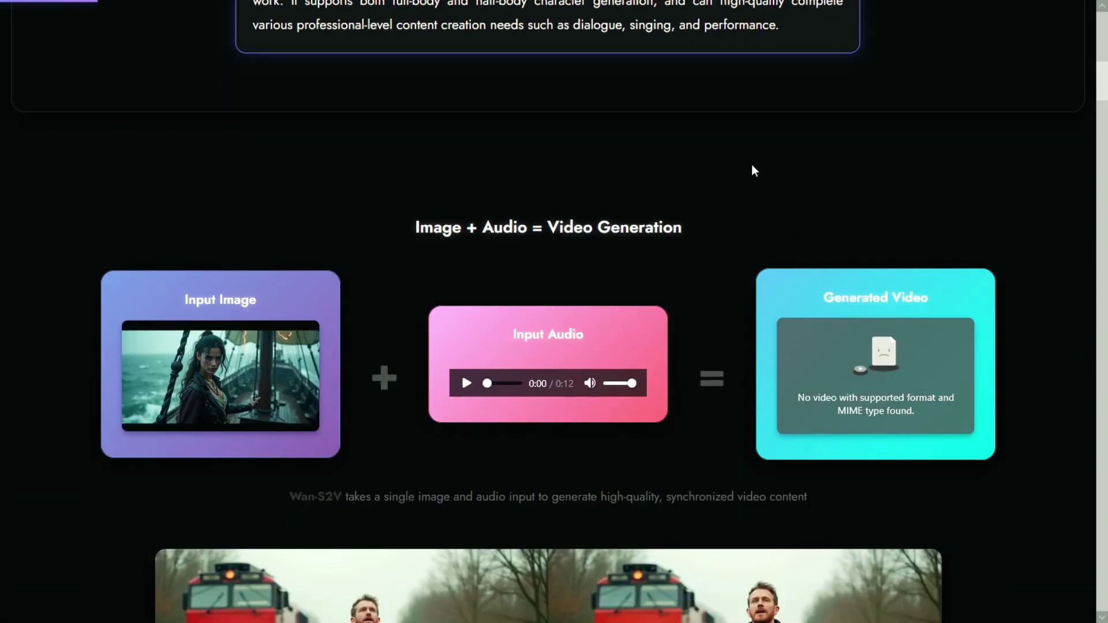
pyautogui.scroll(-7, 752, 166)
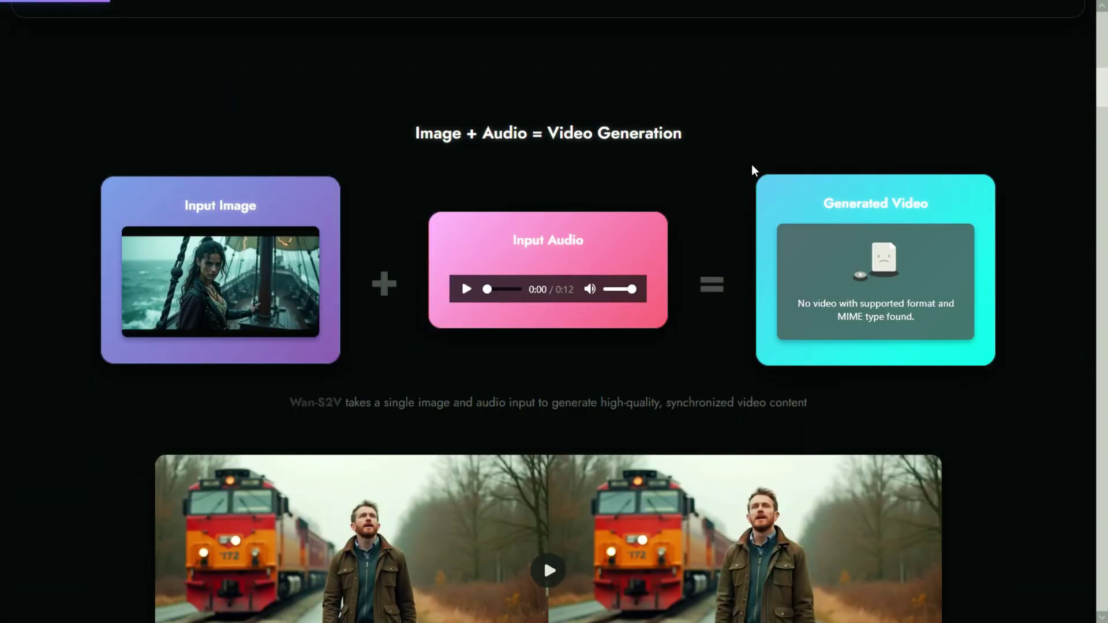
pyautogui.scroll(-7, 1015, 288)
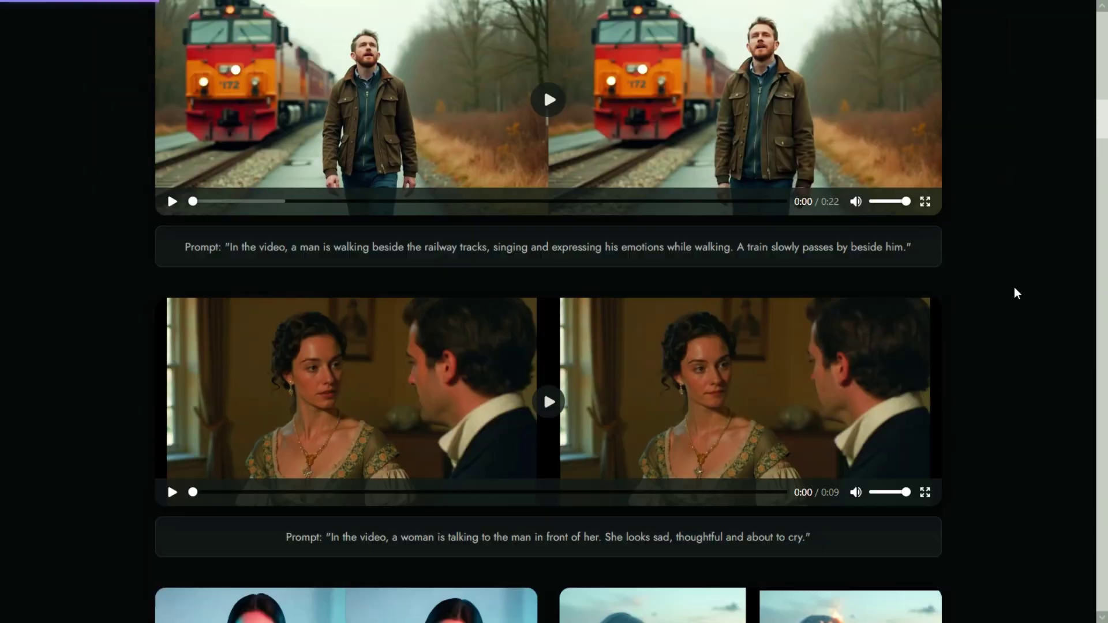
pyautogui.scroll(-3, 1015, 288)
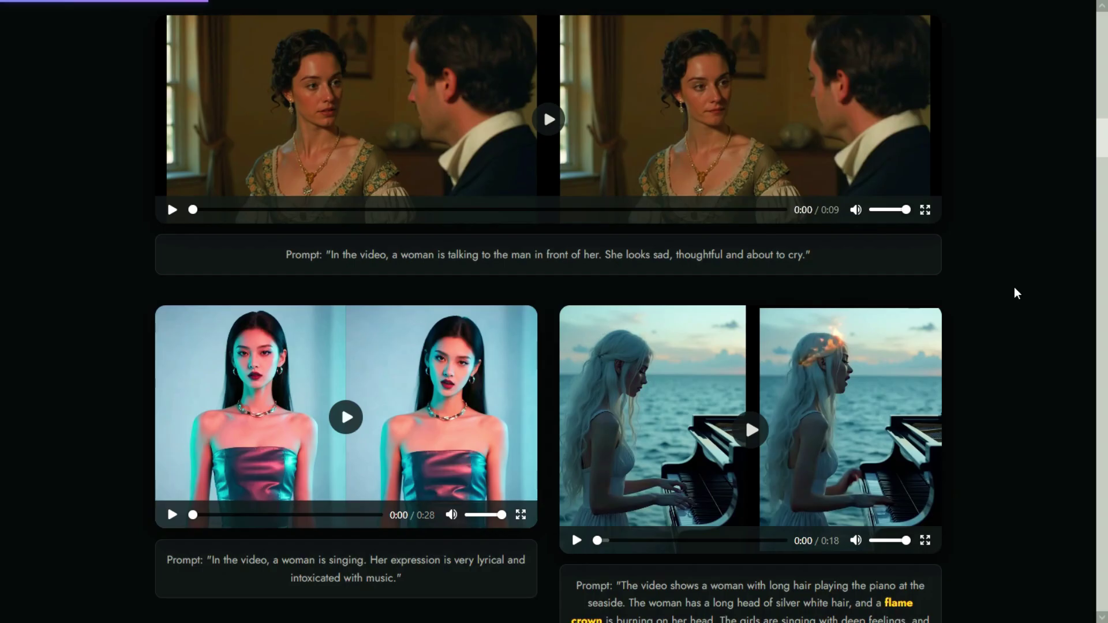
pyautogui.scroll(-1, 1015, 288)
pyautogui.scroll(-7, 1015, 289)
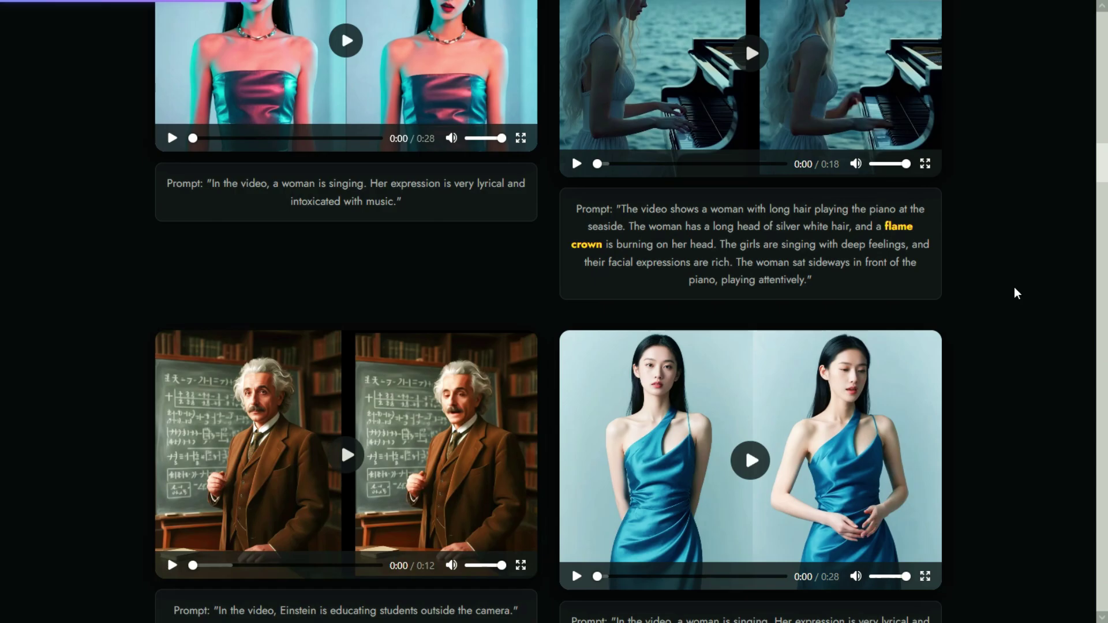
pyautogui.scroll(-2, 1017, 294)
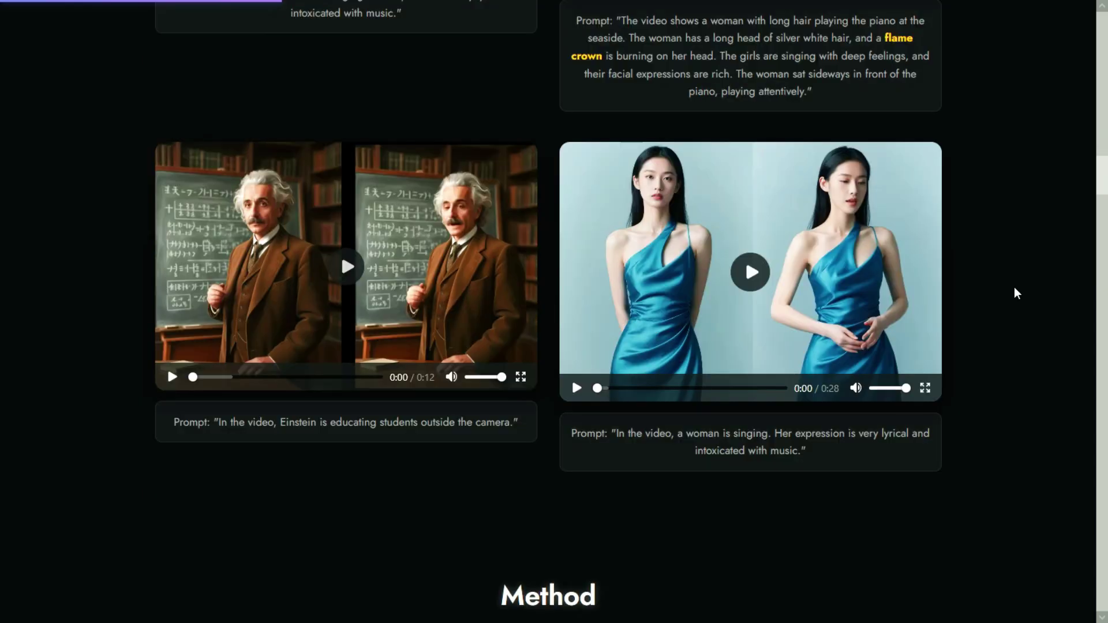
pyautogui.scroll(-3, 1017, 293)
pyautogui.scroll(-10, 1017, 293)
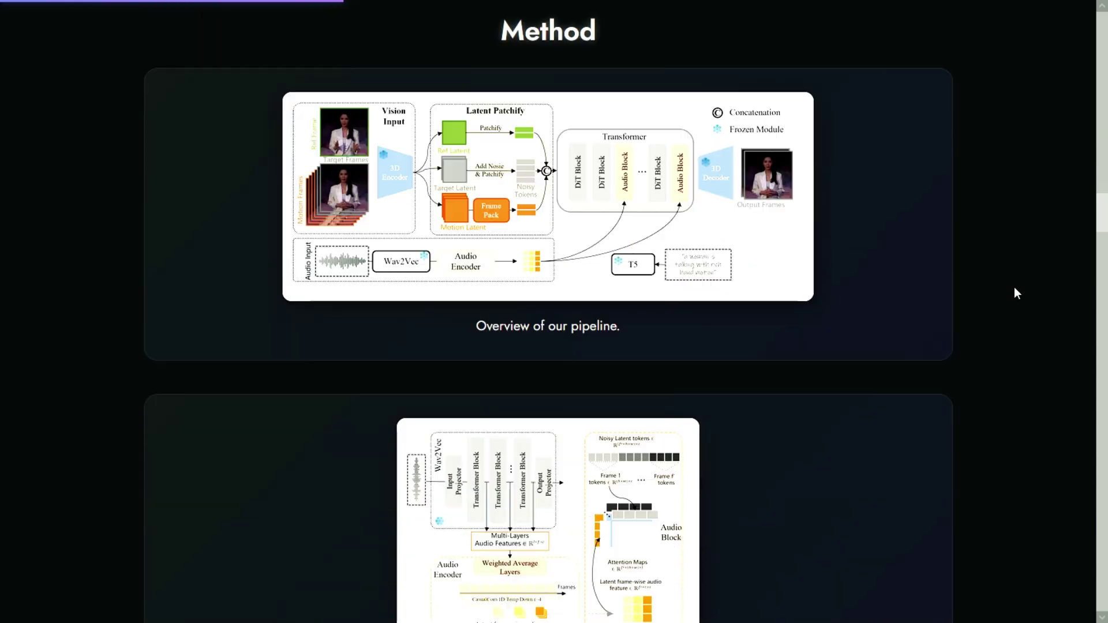
pyautogui.scroll(-8, 1017, 293)
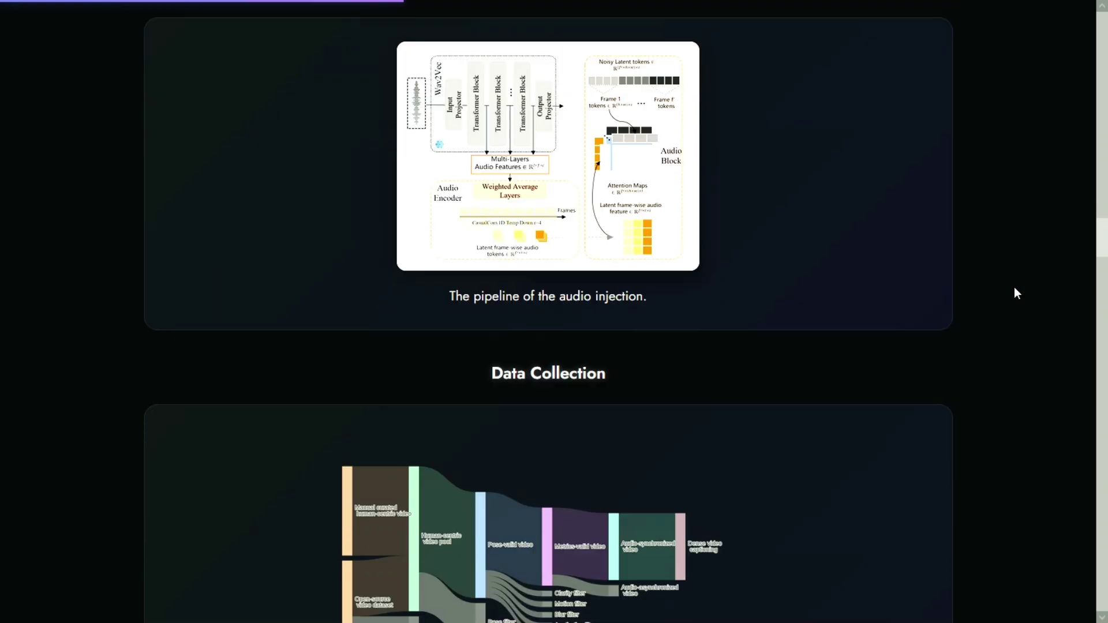
pyautogui.scroll(-5, 1017, 293)
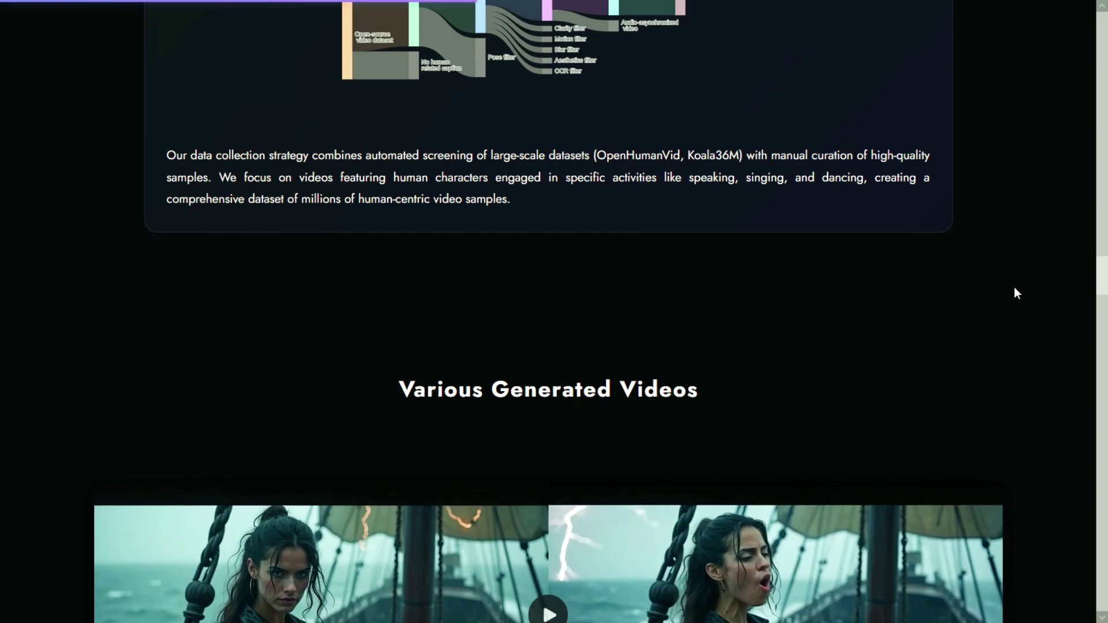
pyautogui.scroll(-5, 1017, 293)
pyautogui.scroll(-7, 1017, 294)
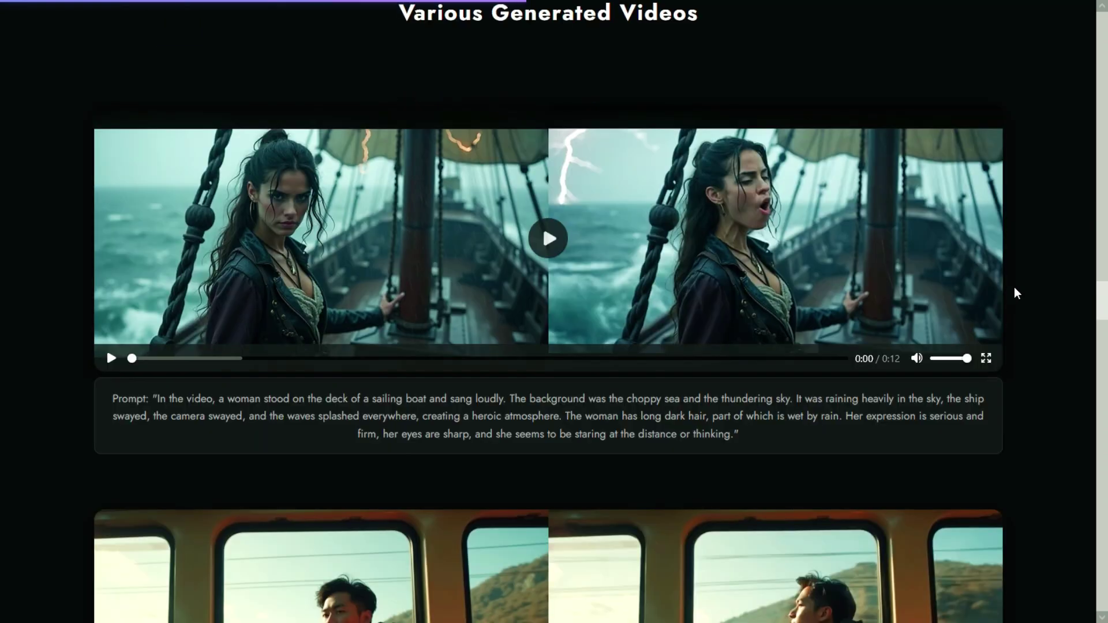
pyautogui.scroll(-7, 1017, 293)
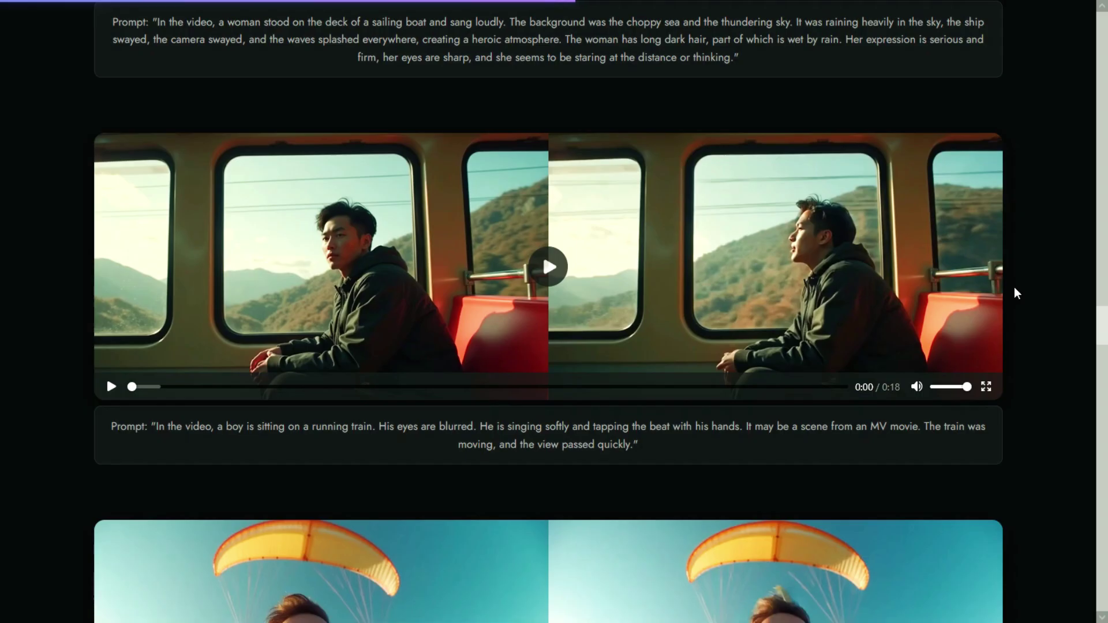
pyautogui.scroll(-10, 1017, 293)
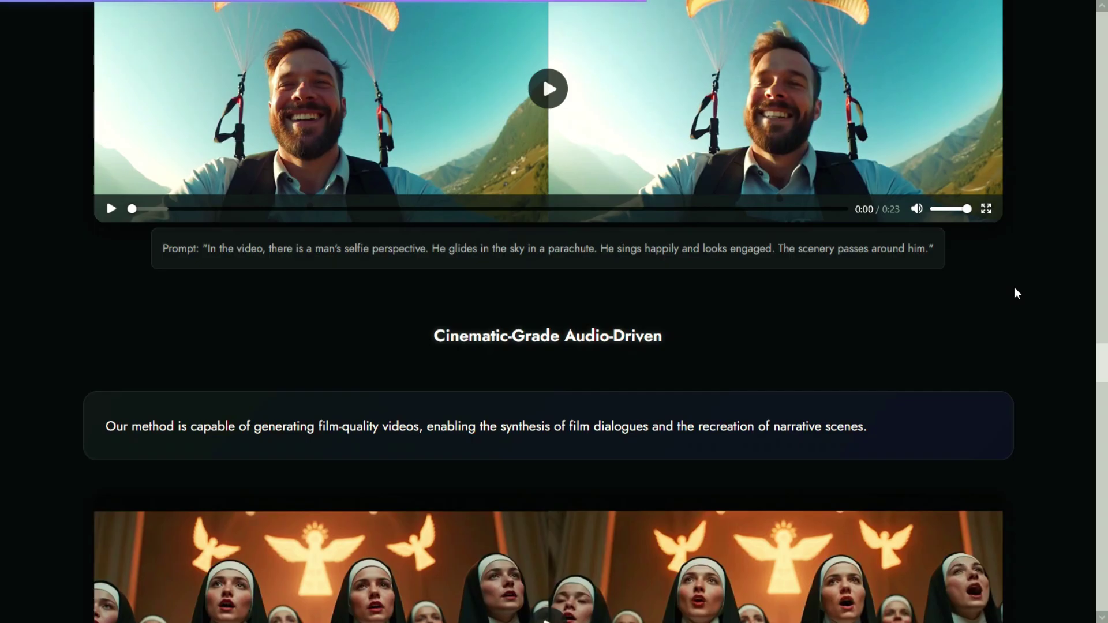
pyautogui.scroll(-9, 1017, 293)
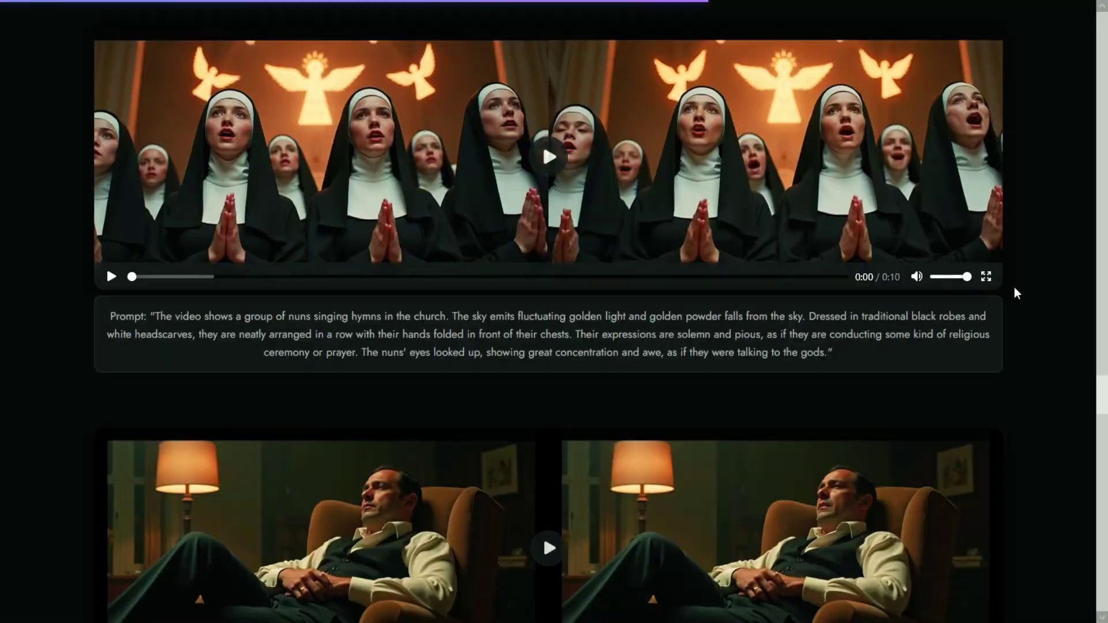
pyautogui.scroll(-13, 1017, 293)
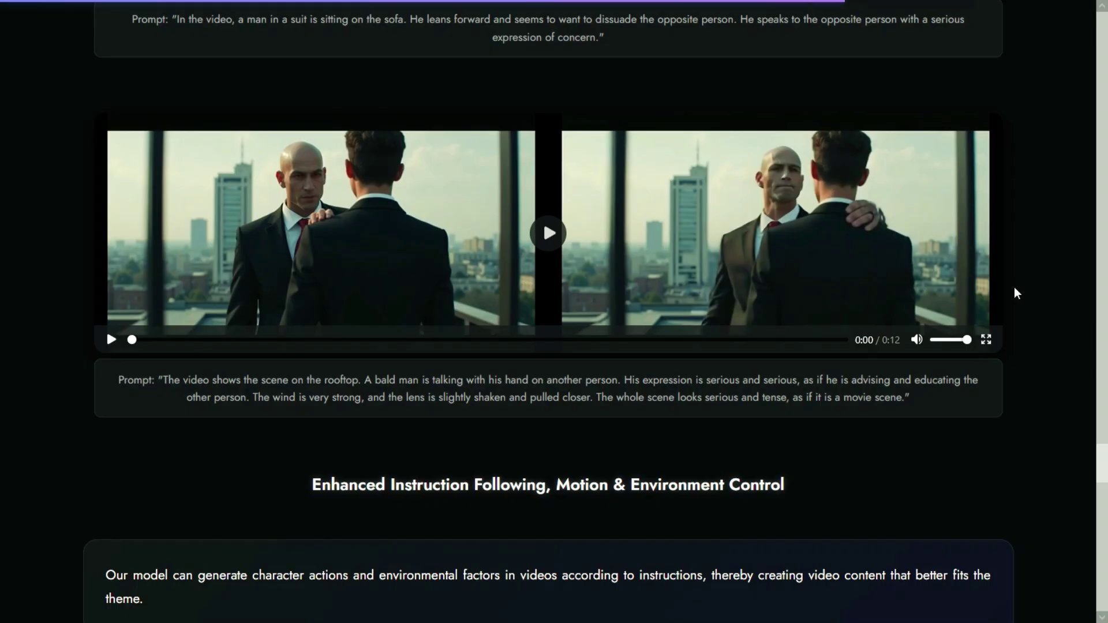
pyautogui.scroll(-10, 1015, 291)
pyautogui.scroll(-17, 1017, 293)
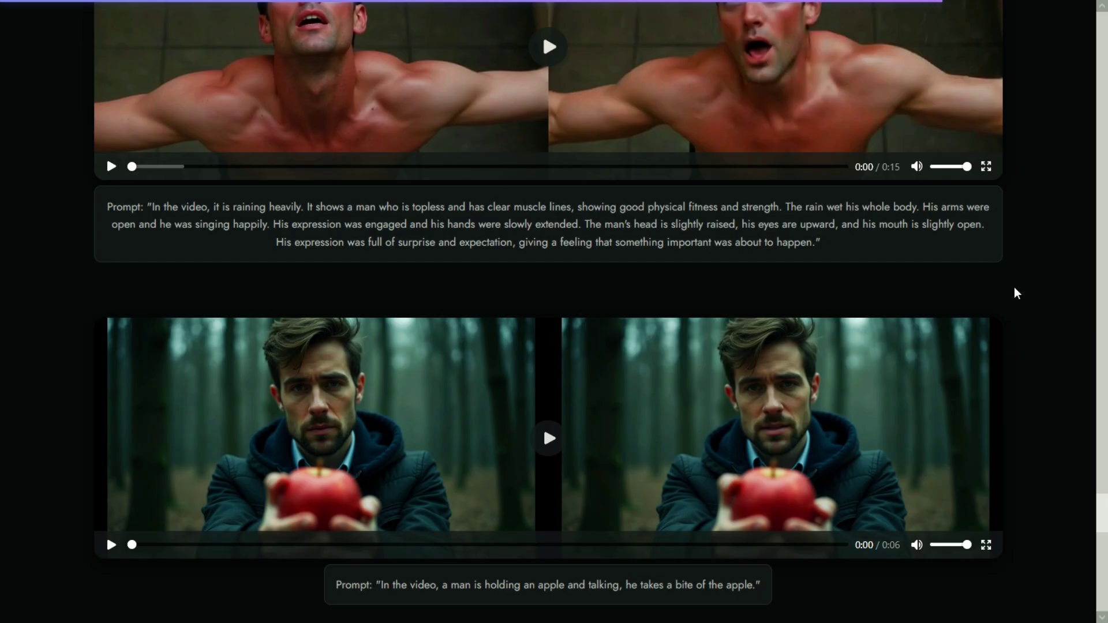
pyautogui.scroll(2, 1017, 293)
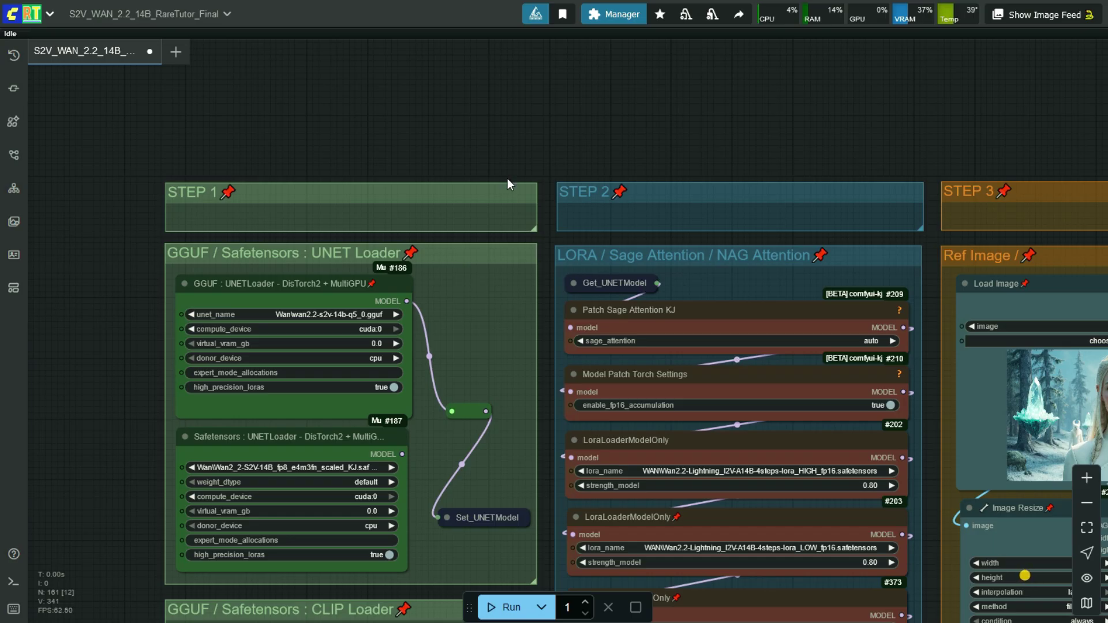
# Pan the S2V node graph to center the loader groups
pyautogui.moveTo(383, 129); pyautogui.dragTo(342, 73)
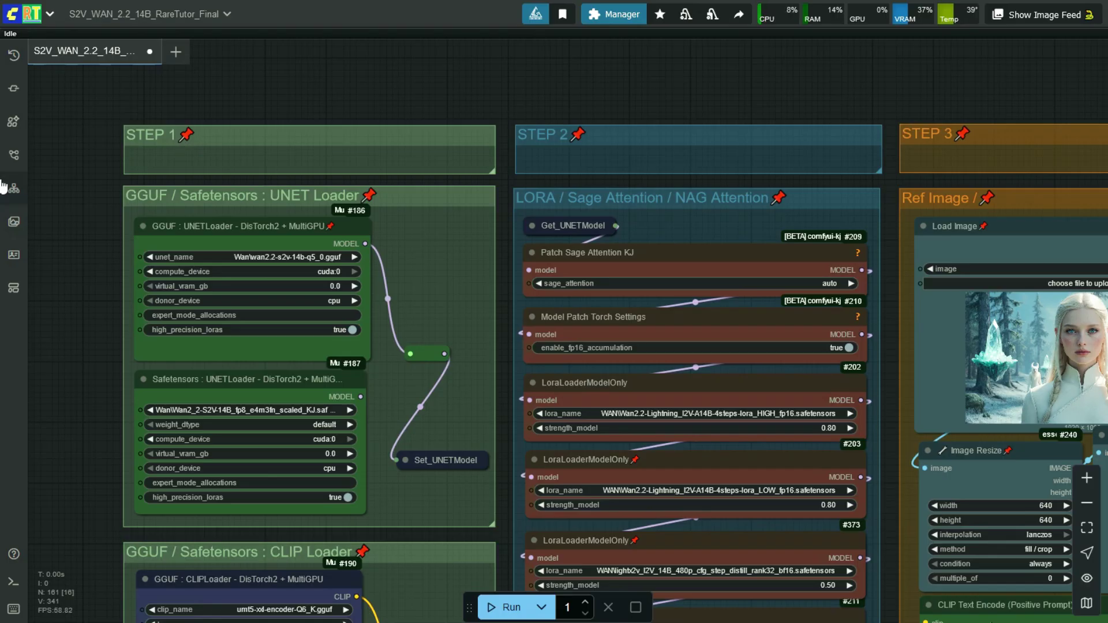
# Try feeding Set_UNETModel from the Safetensors UNET loader, then reconnect the GGUF loader's model
pyautogui.moveTo(79, 279); pyautogui.dragTo(92, 254)
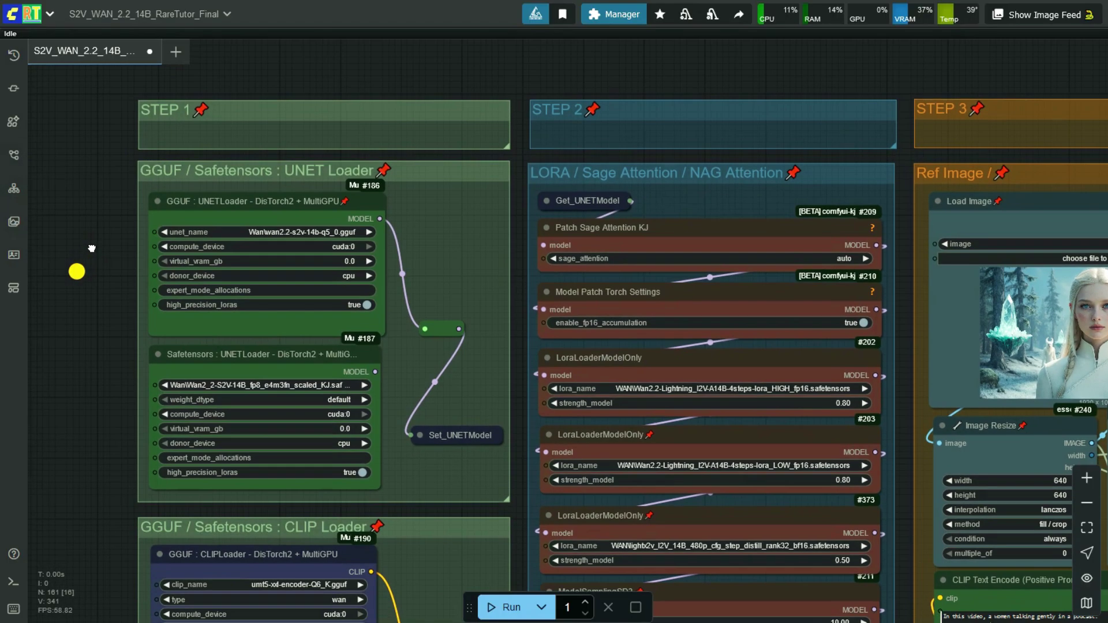
pyautogui.scroll(2, 92, 248)
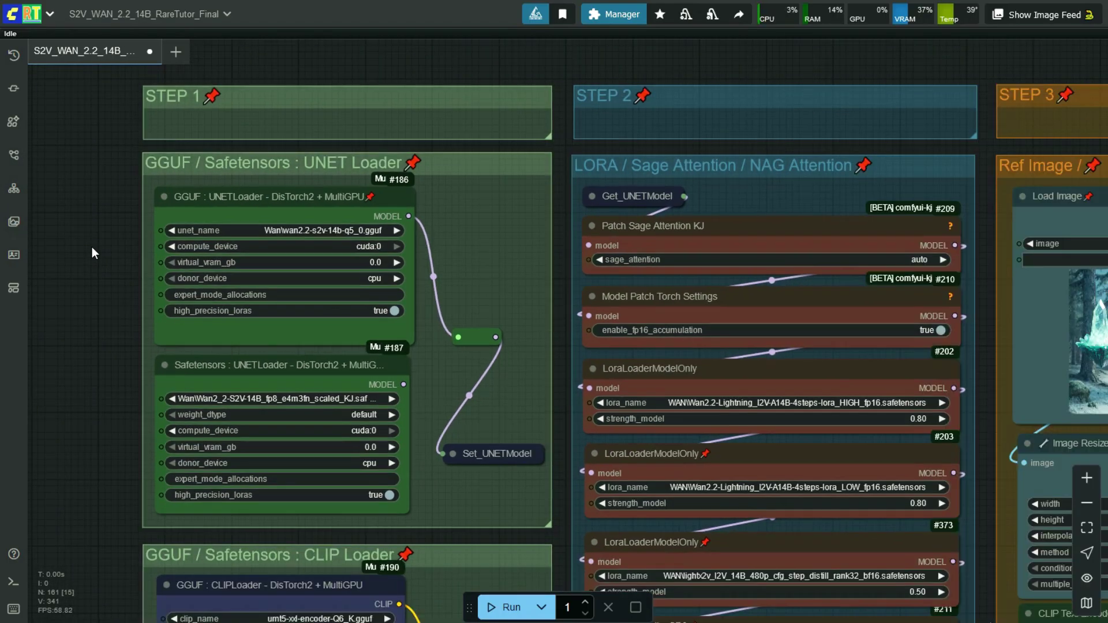
pyautogui.scroll(1, 92, 247)
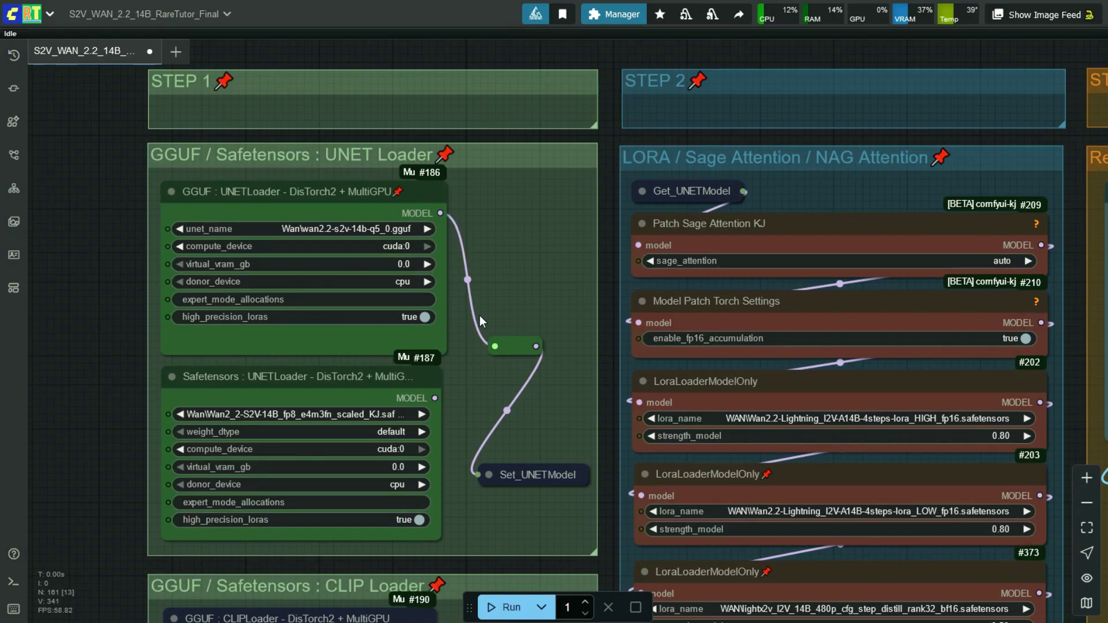
pyautogui.moveTo(495, 346); pyautogui.dragTo(435, 398)
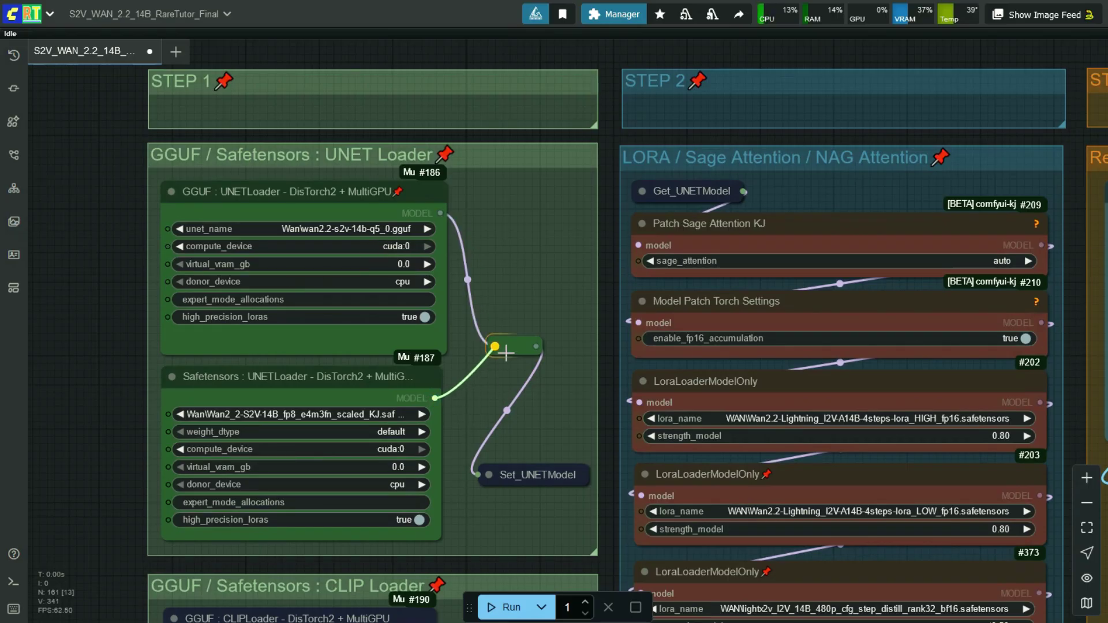
pyautogui.moveTo(506, 353); pyautogui.dragTo(506, 353)
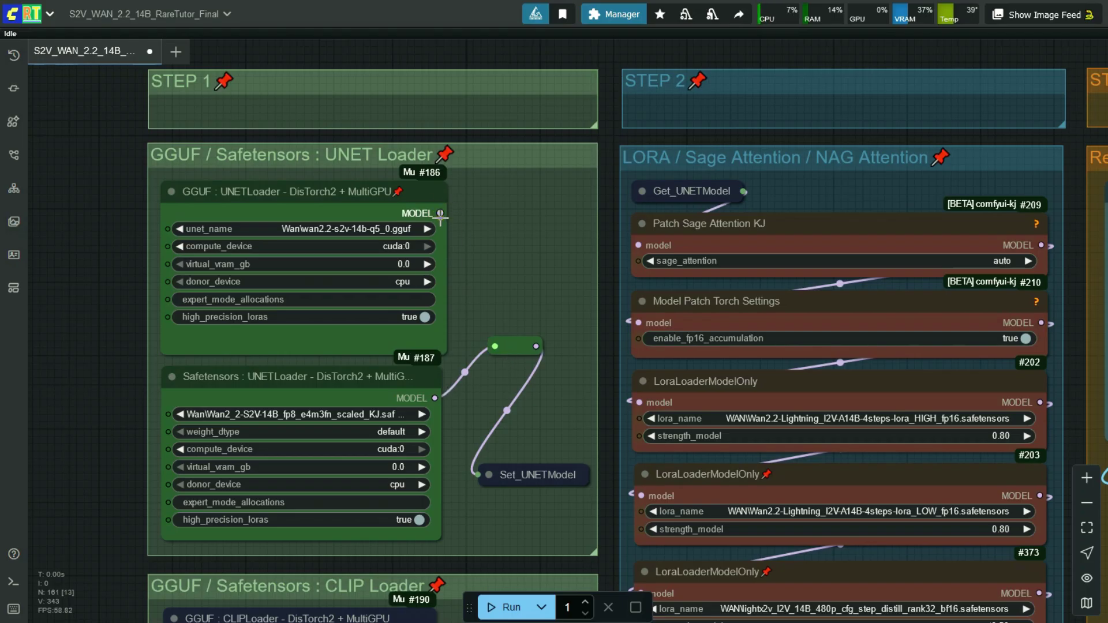
pyautogui.moveTo(440, 213); pyautogui.dragTo(494, 346)
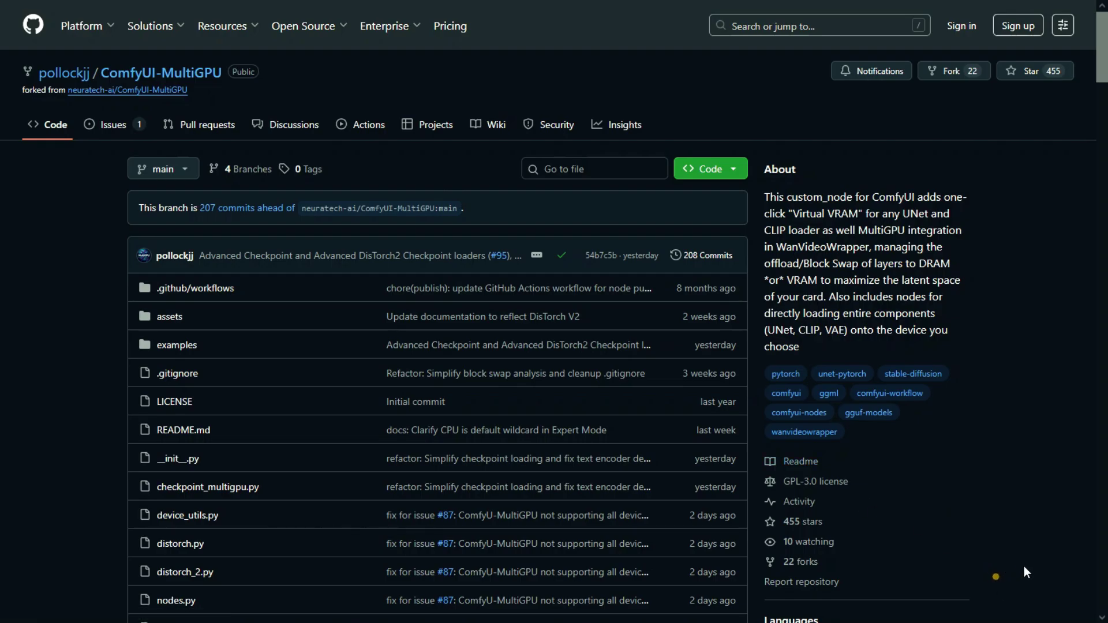
# Scroll through the ComfyUI-MultiGPU README's DisTorch sections and back up
pyautogui.scroll(-15, 885, 420)
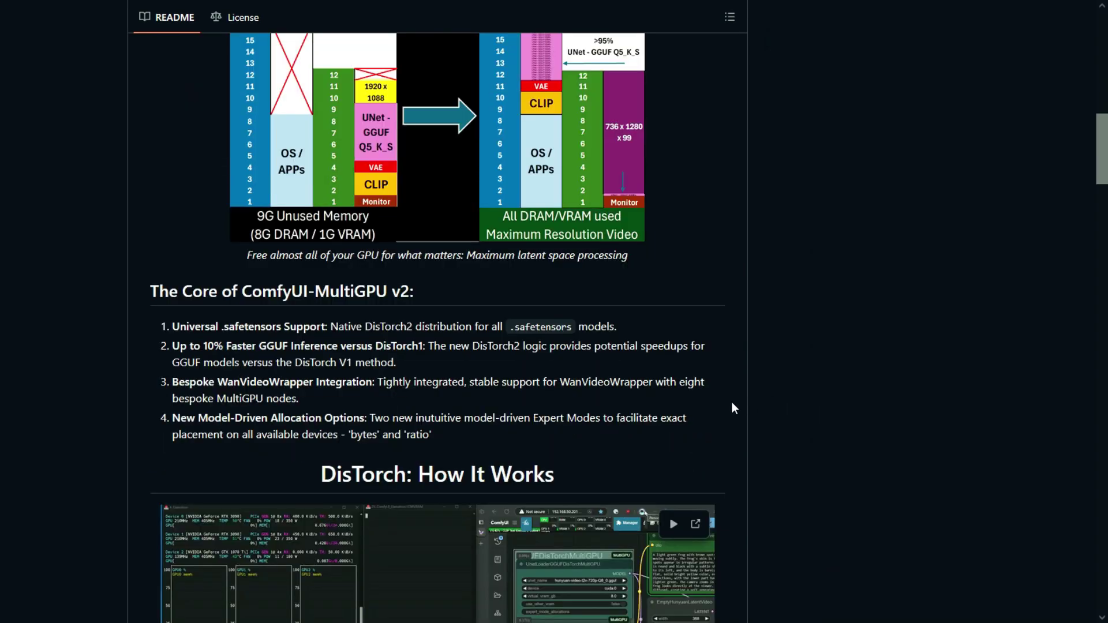
pyautogui.scroll(-5, 720, 375)
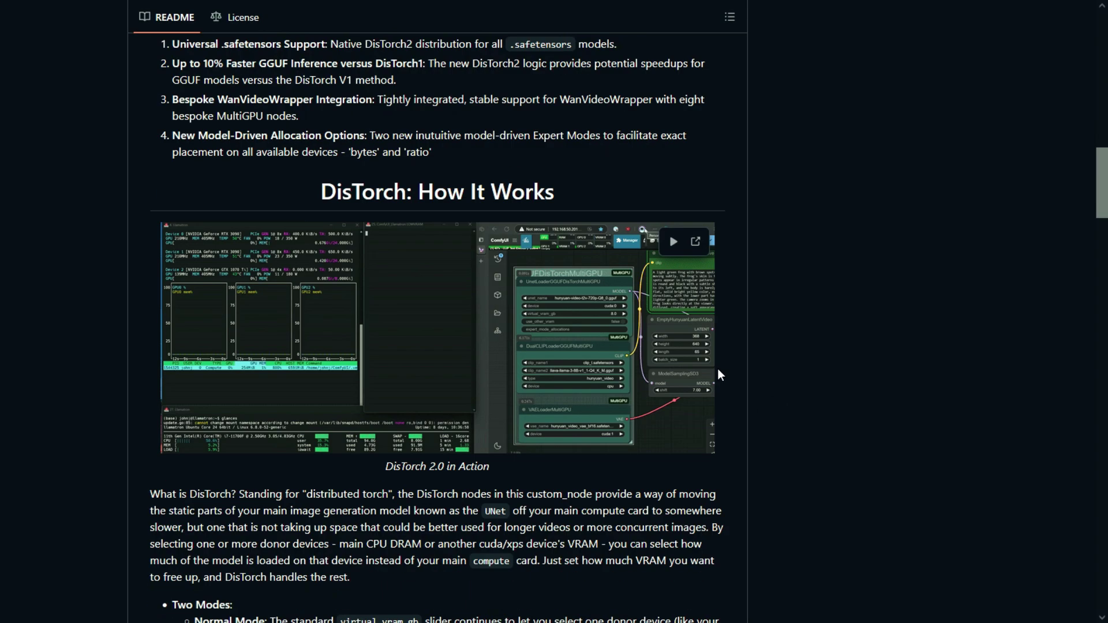
pyautogui.scroll(-5, 720, 374)
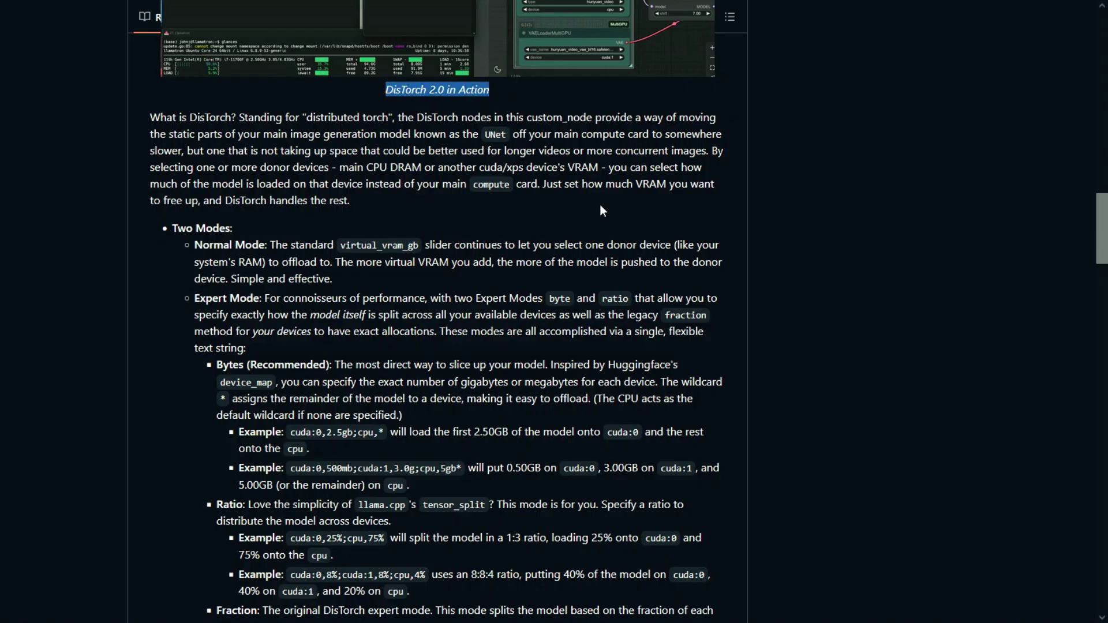
pyautogui.scroll(15, 600, 206)
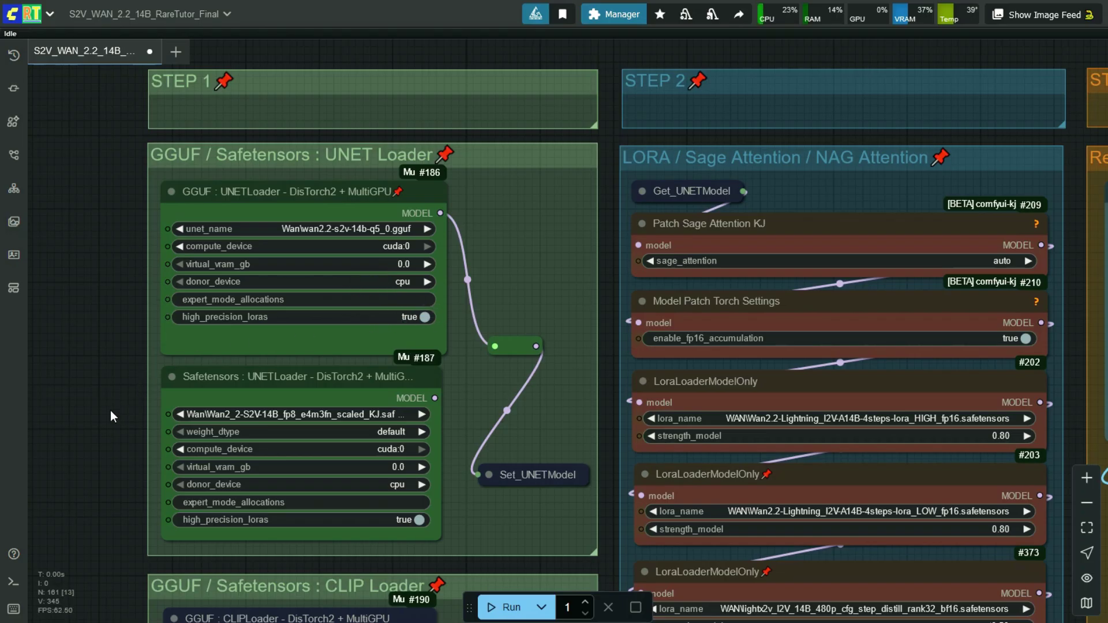
pyautogui.moveTo(113, 459); pyautogui.dragTo(121, 337)
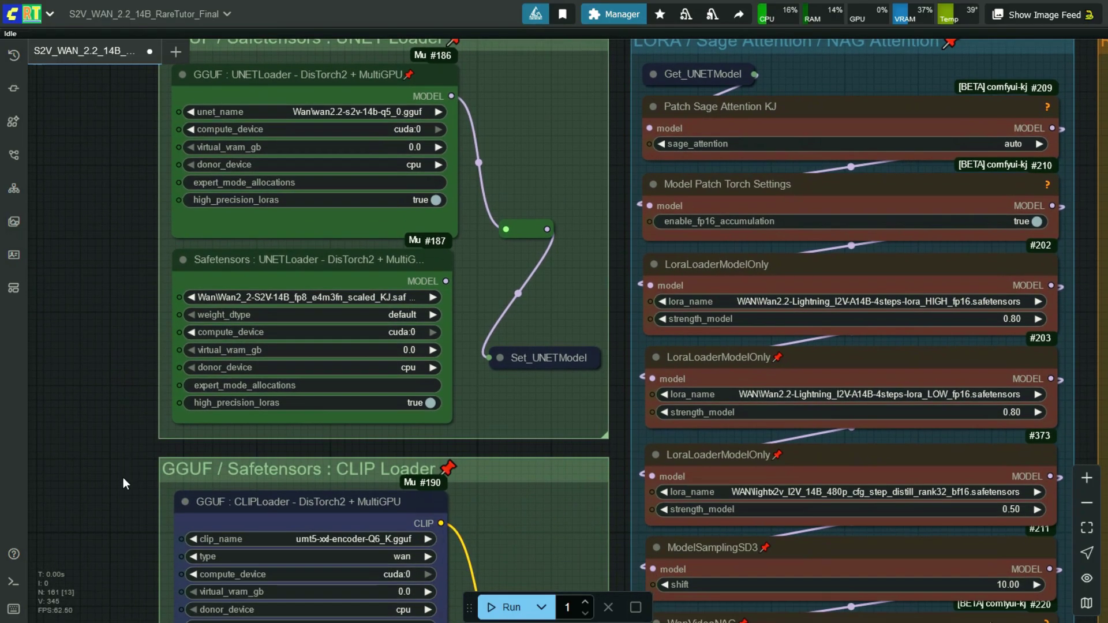
pyautogui.moveTo(125, 484); pyautogui.dragTo(122, 380)
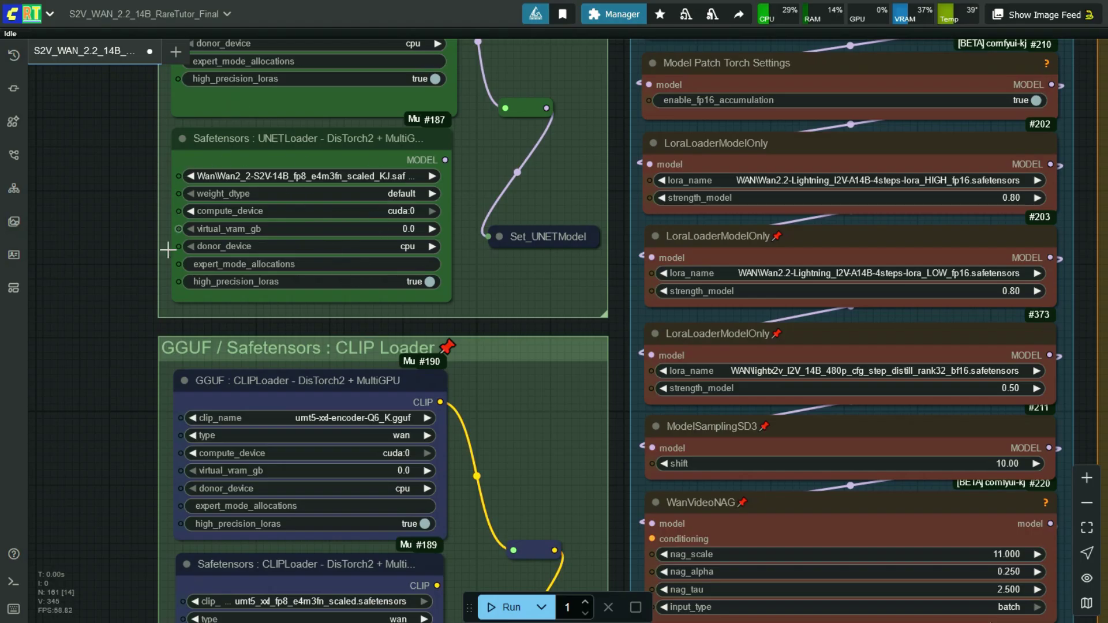
pyautogui.moveTo(89, 486); pyautogui.dragTo(104, 276)
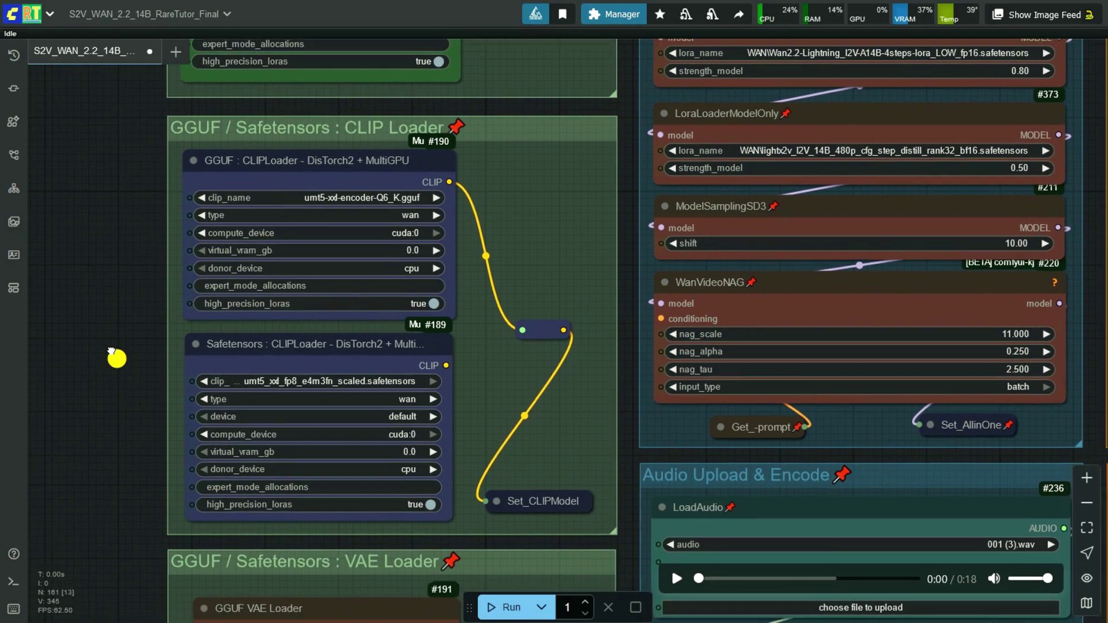
pyautogui.moveTo(111, 351); pyautogui.dragTo(108, 346)
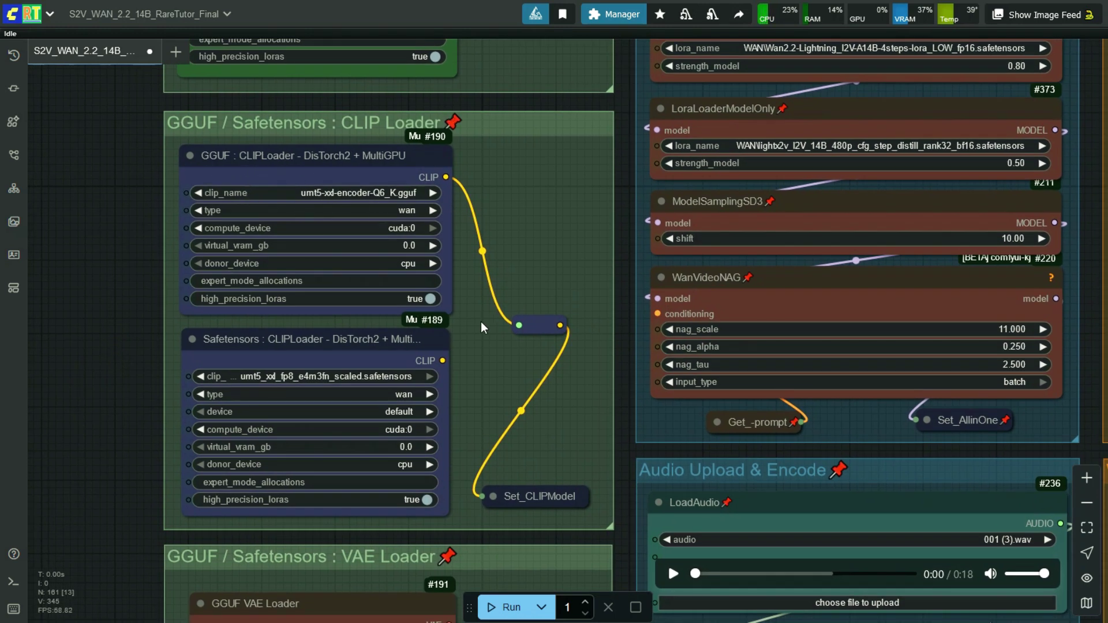
pyautogui.moveTo(443, 360); pyautogui.dragTo(519, 326)
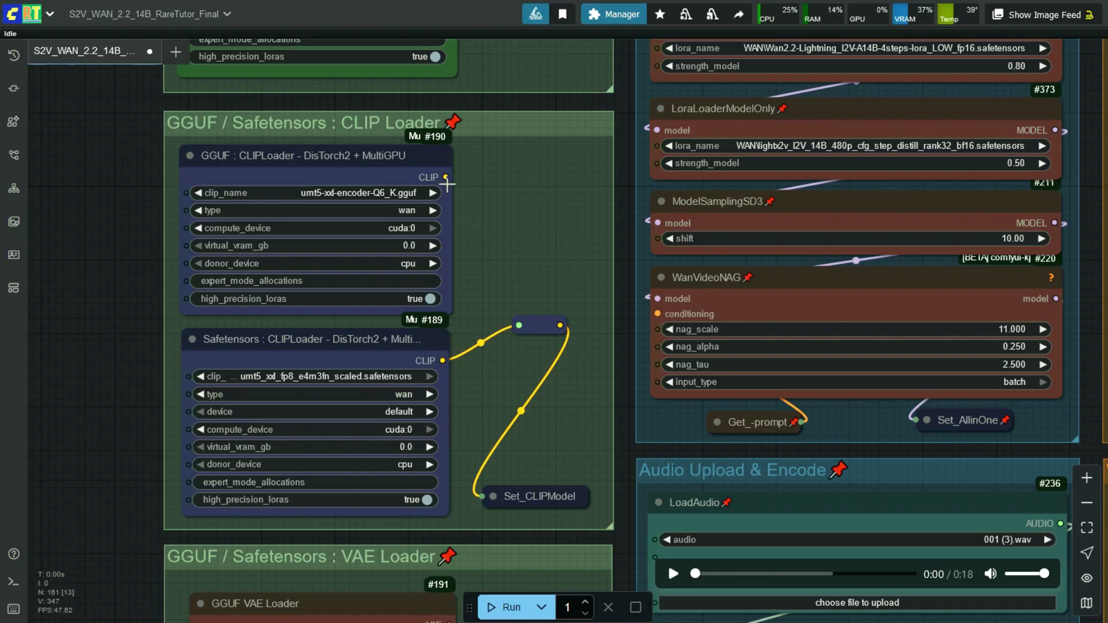
pyautogui.moveTo(446, 177); pyautogui.dragTo(519, 326)
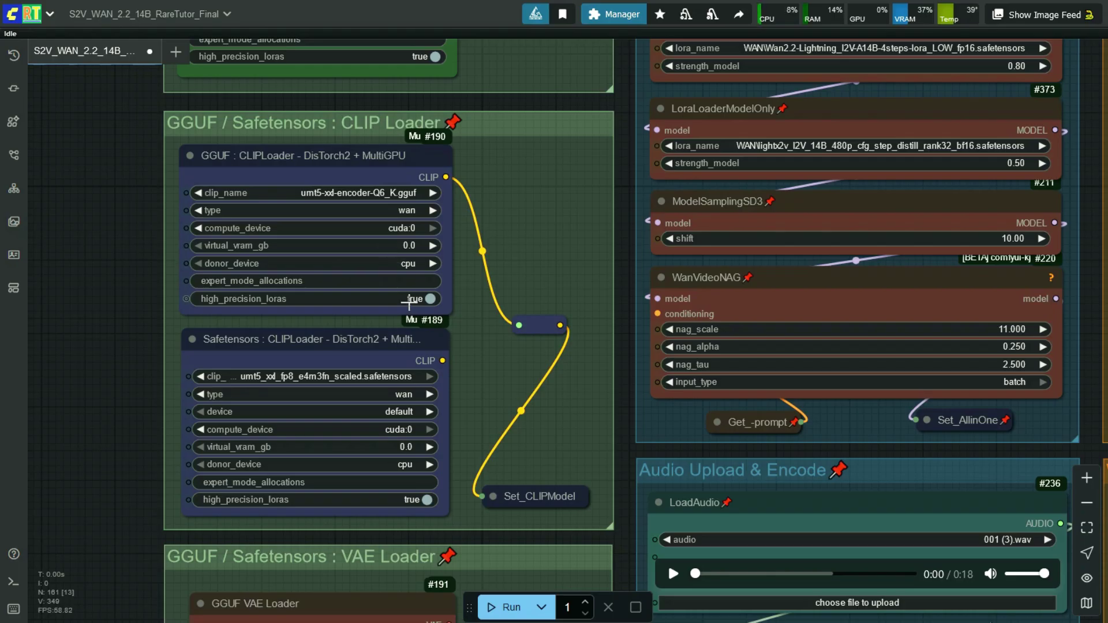
# Connect the WAN_pig_wan_vae_fp32-f32.gguf VAE Loader output to the Set_VAEModel reroute
pyautogui.scroll(-5, 119, 338)
pyautogui.scroll(-1, 129, 430)
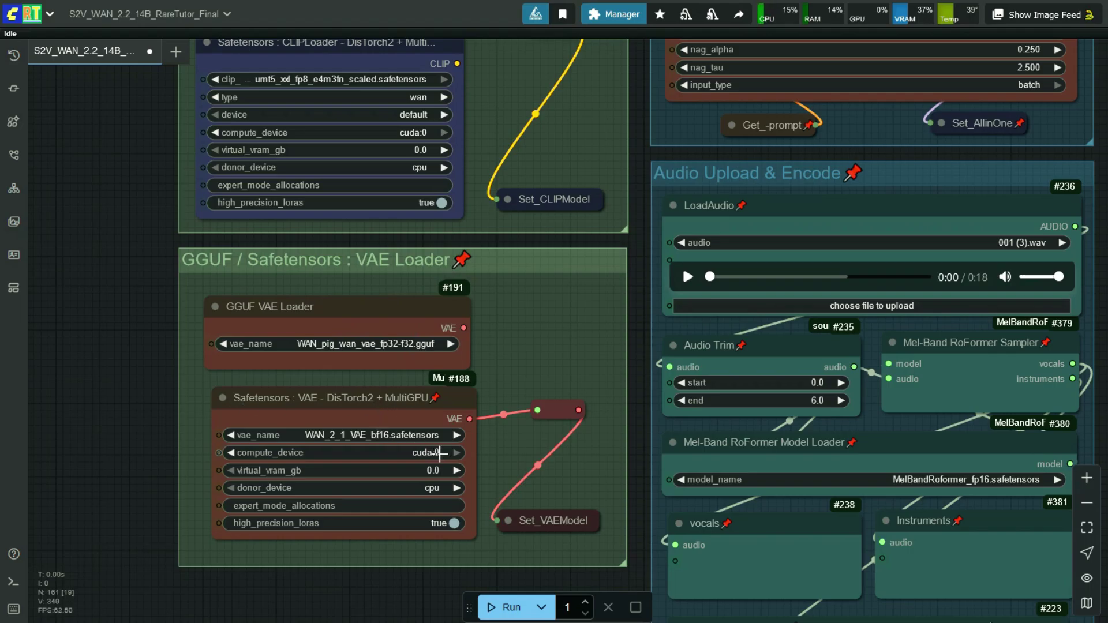
pyautogui.moveTo(463, 328); pyautogui.dragTo(538, 410)
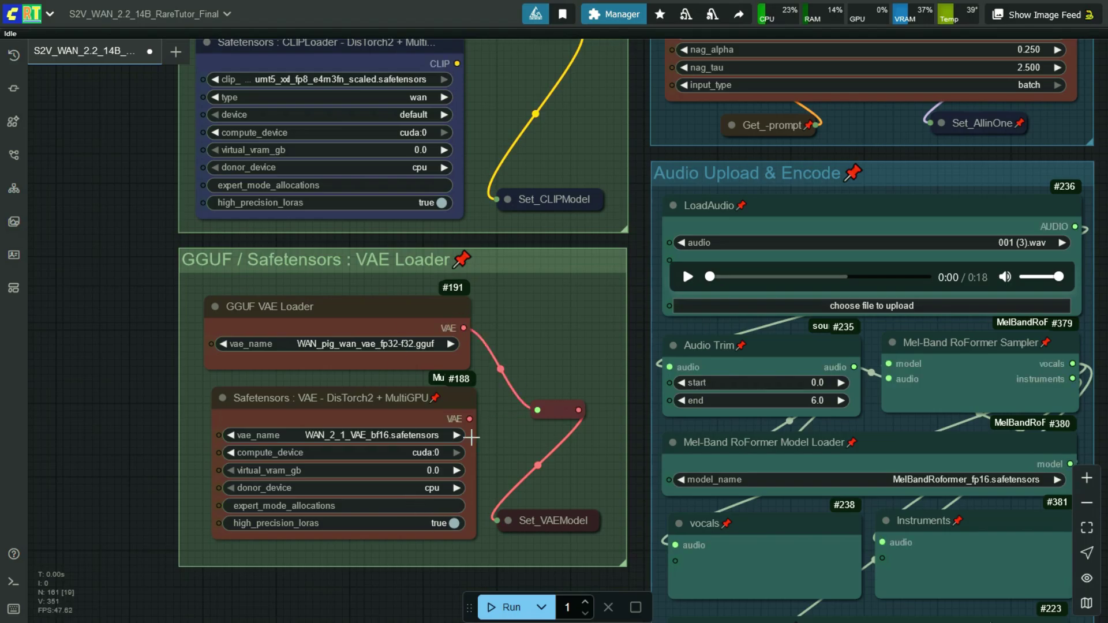
pyautogui.scroll(-10, 444, 232)
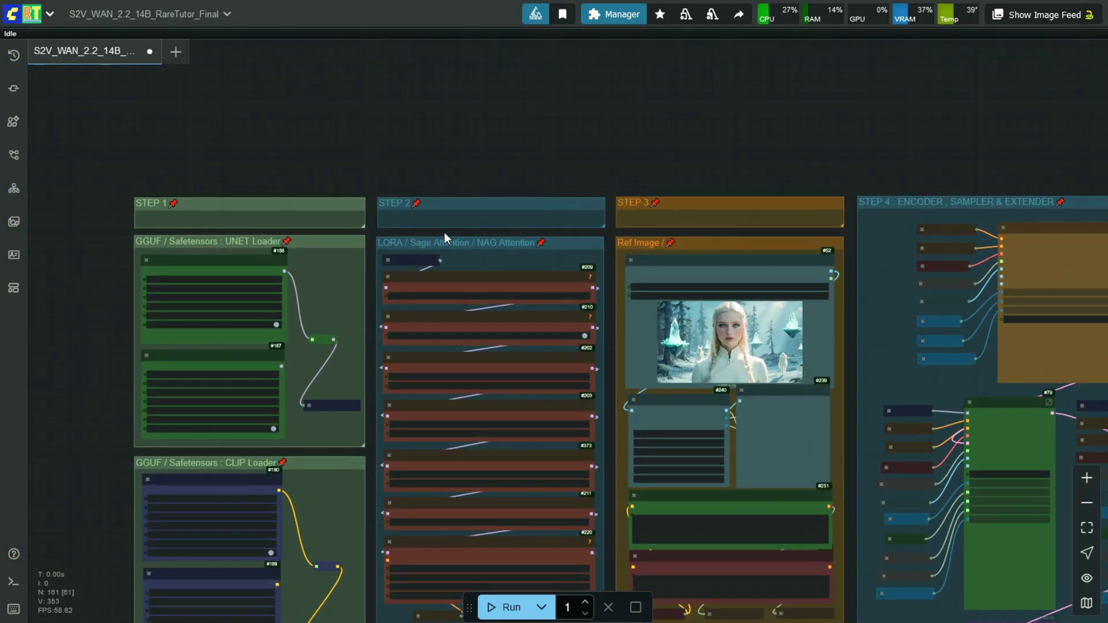
pyautogui.scroll(6, 444, 232)
pyautogui.moveTo(611, 148); pyautogui.dragTo(584, 80)
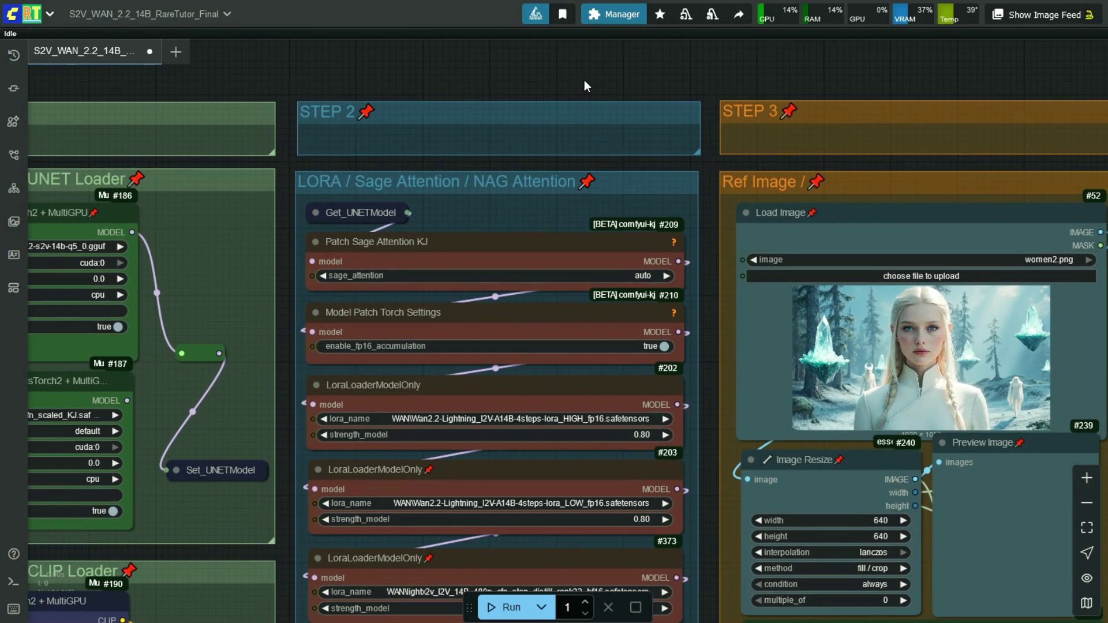
pyautogui.scroll(1, 546, 309)
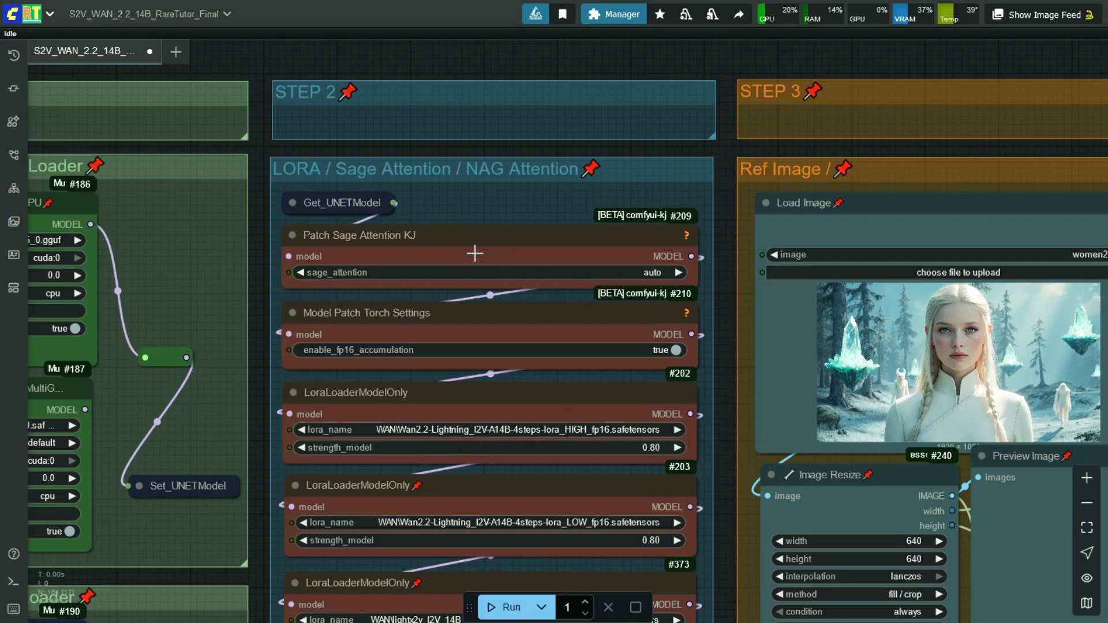
pyautogui.click(653, 272)
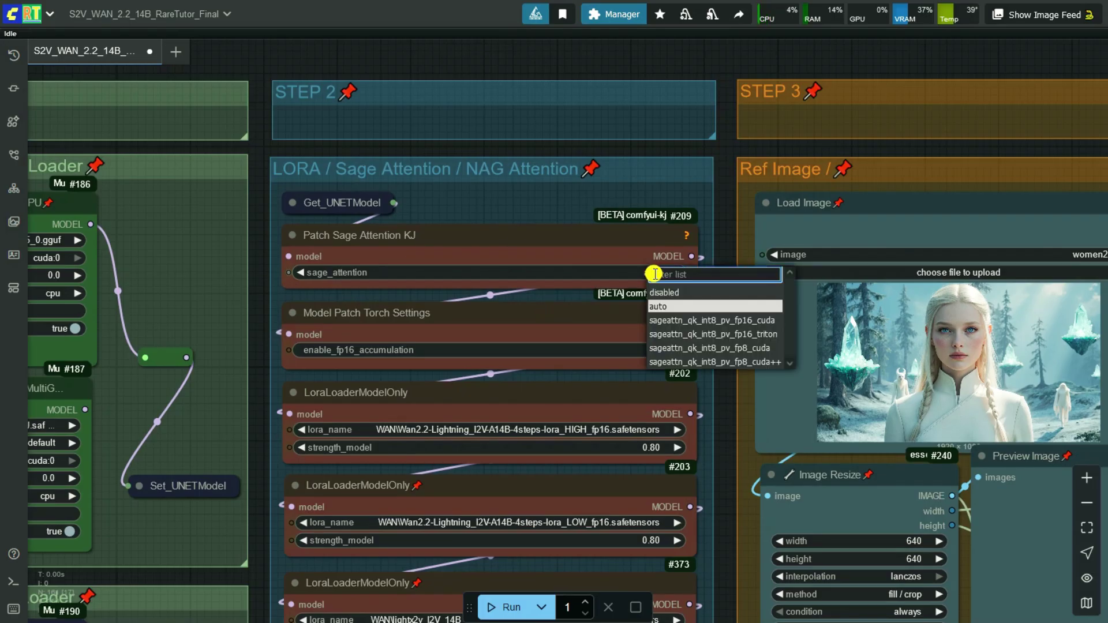
pyautogui.click(661, 305)
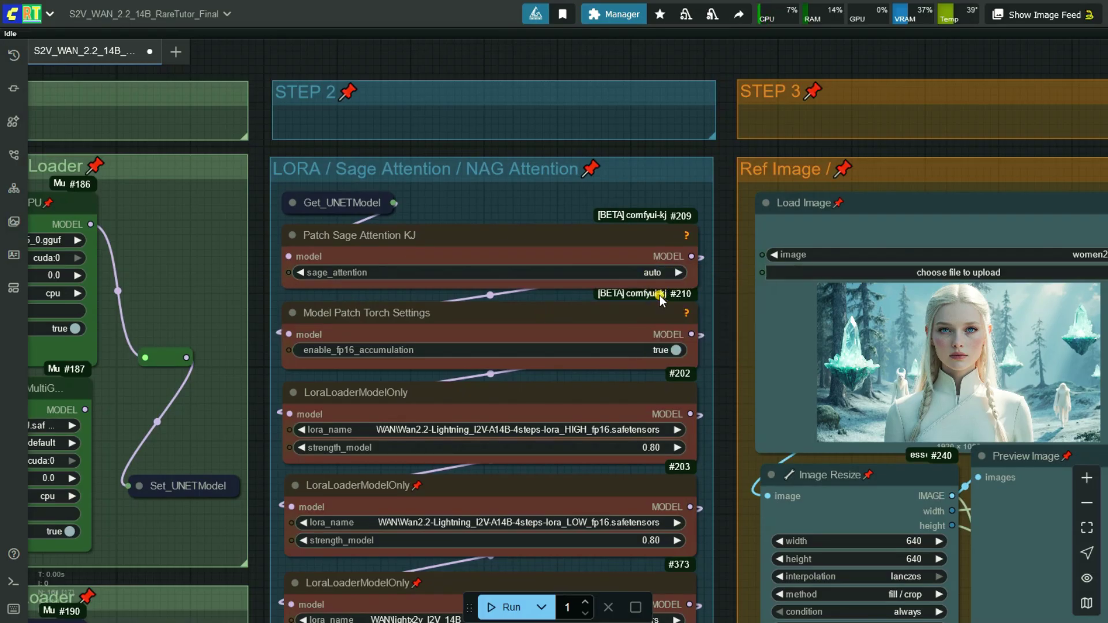
pyautogui.click(652, 272)
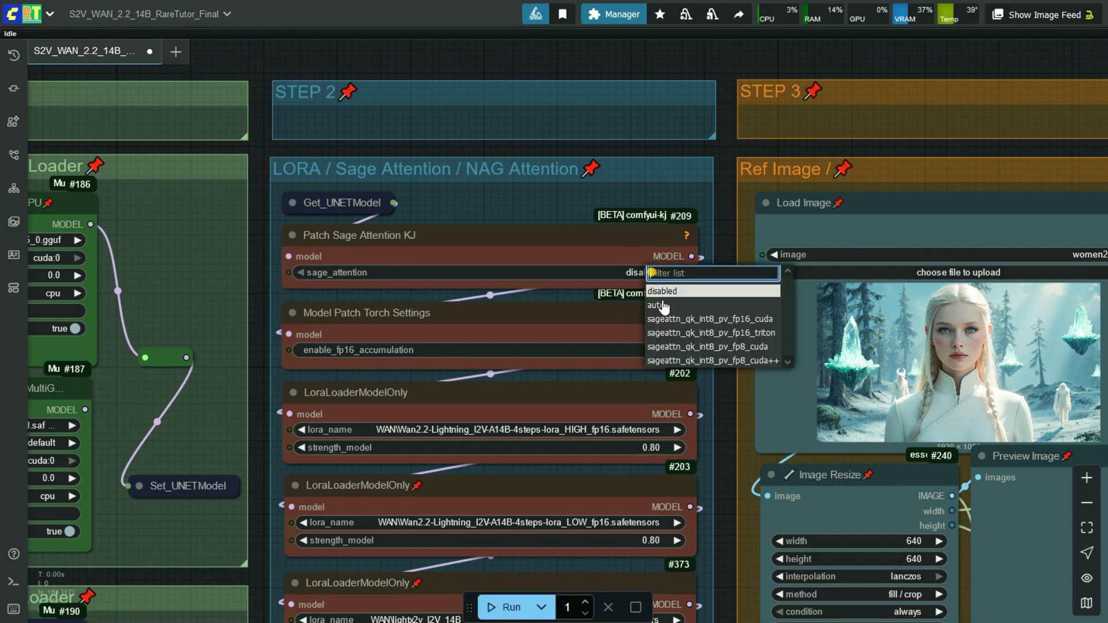
pyautogui.click(664, 306)
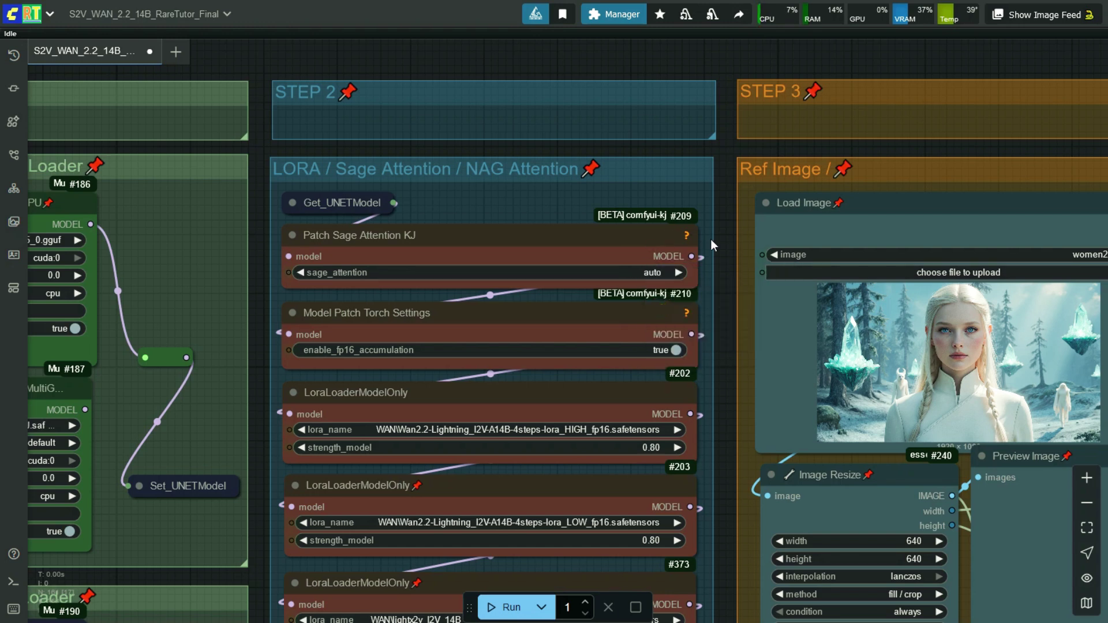
pyautogui.moveTo(729, 286); pyautogui.dragTo(751, 141)
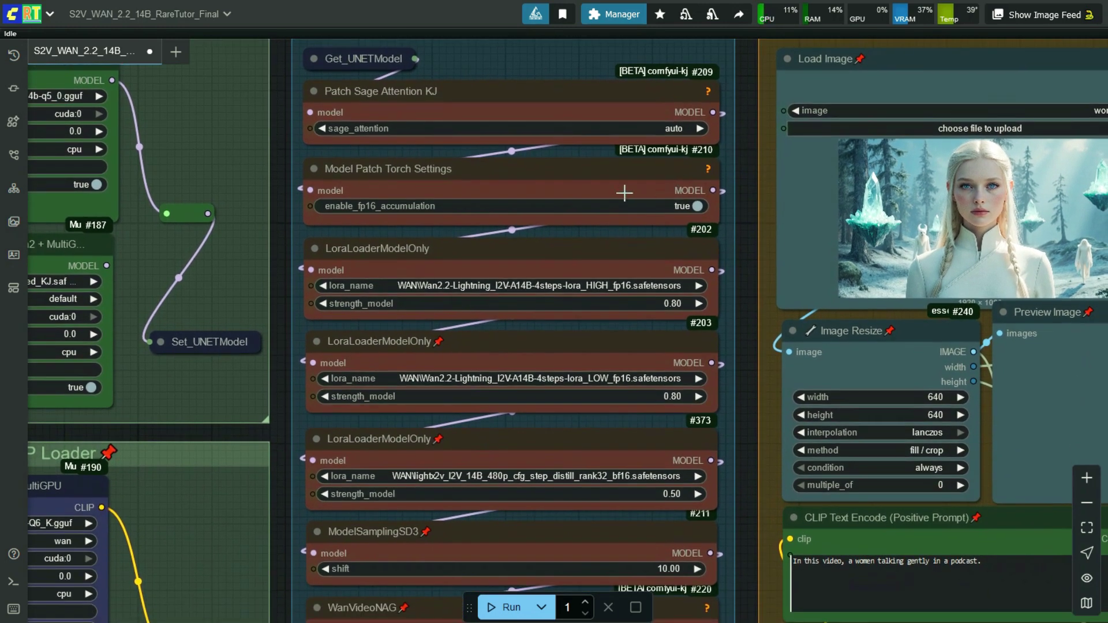
pyautogui.scroll(2, 625, 188)
pyautogui.scroll(1, 626, 174)
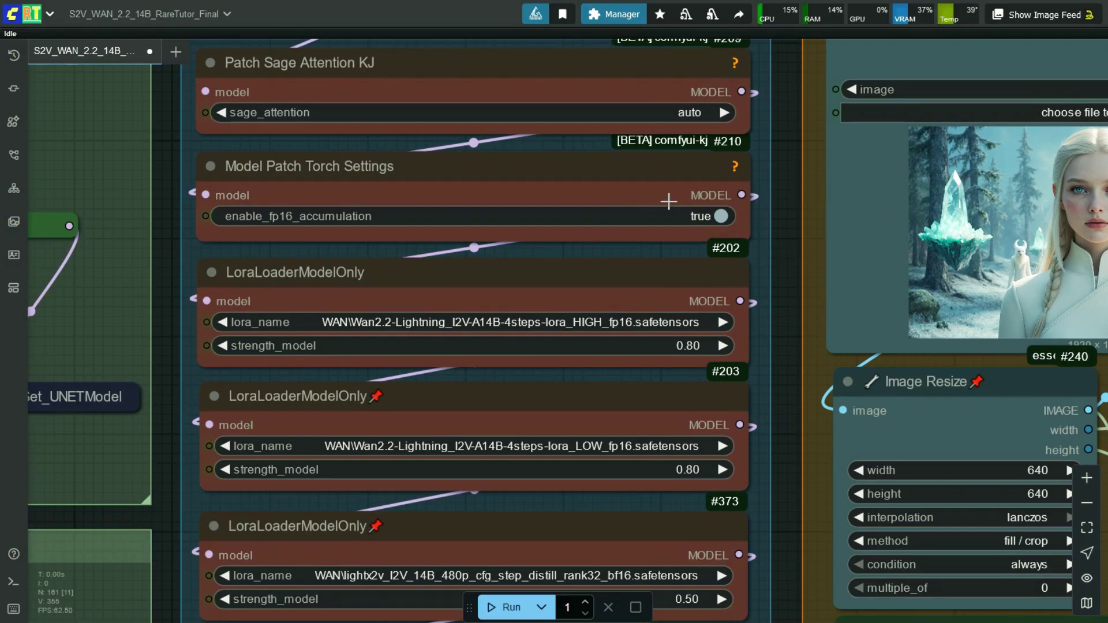
pyautogui.click(713, 220)
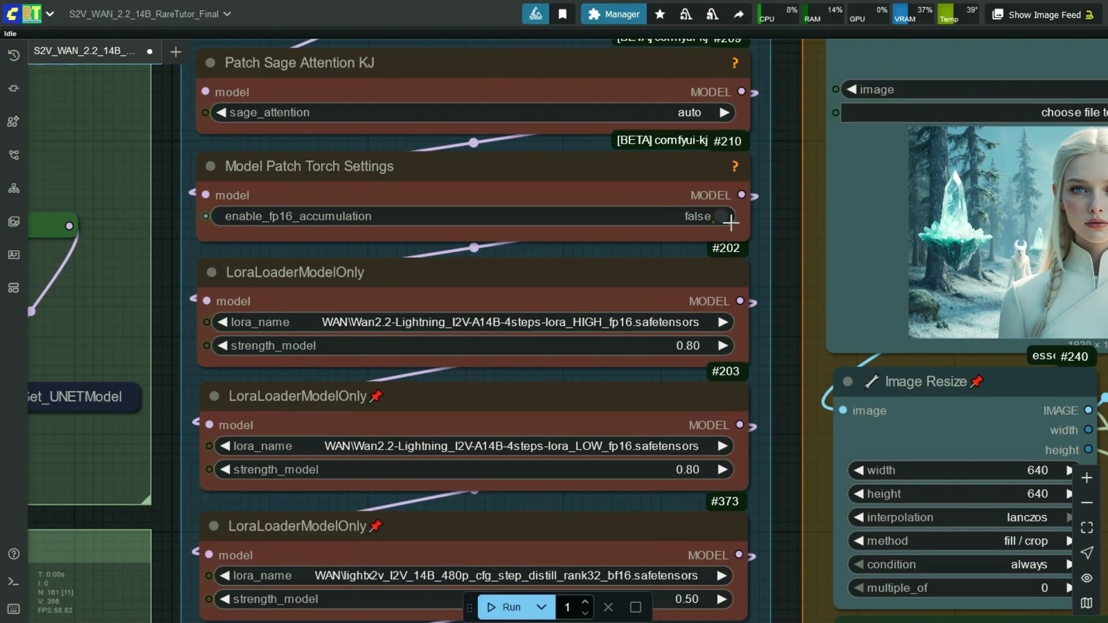
pyautogui.click(717, 217)
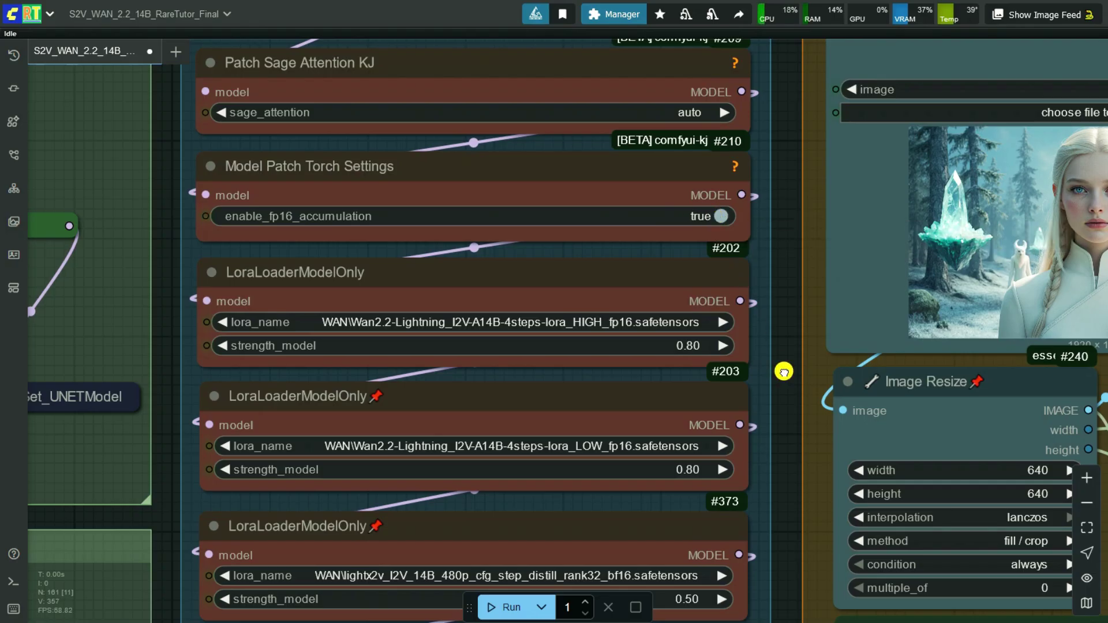
pyautogui.moveTo(784, 371); pyautogui.dragTo(798, 300)
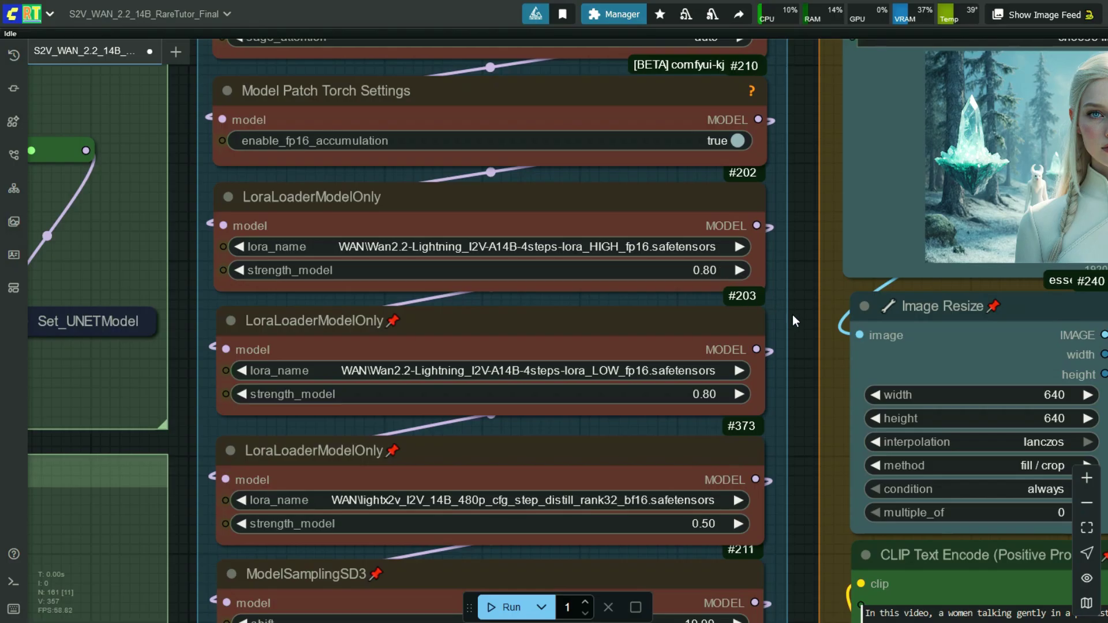
# Scroll down to the WanVideoNAG node and bypass it
pyautogui.scroll(-3, 804, 322)
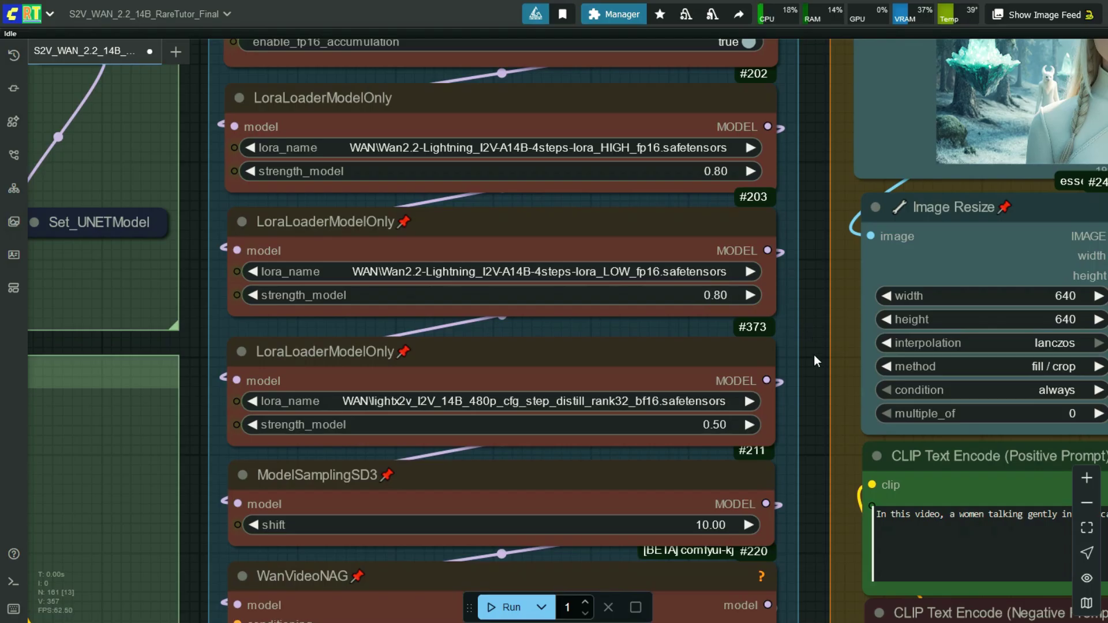
pyautogui.scroll(-5, 814, 349)
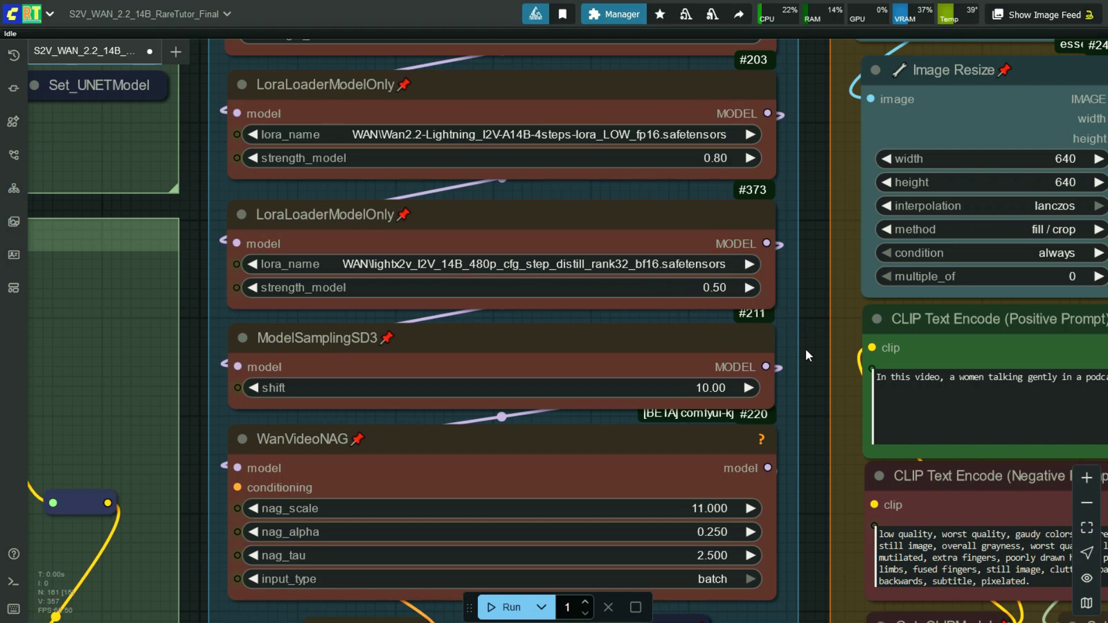
pyautogui.scroll(-3, 811, 369)
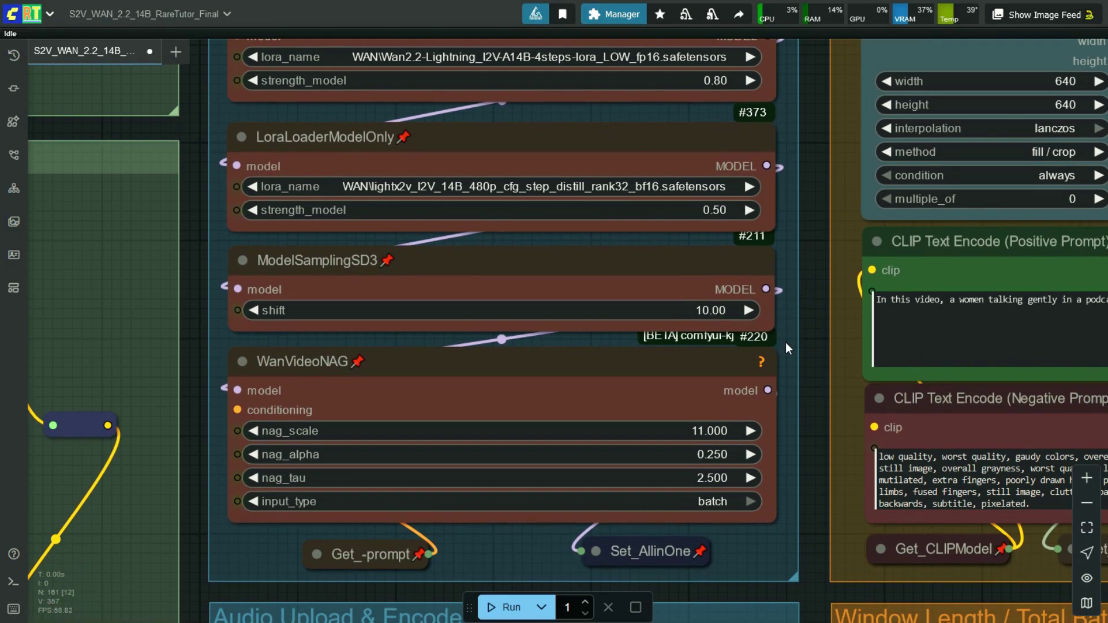
pyautogui.scroll(-4, 808, 378)
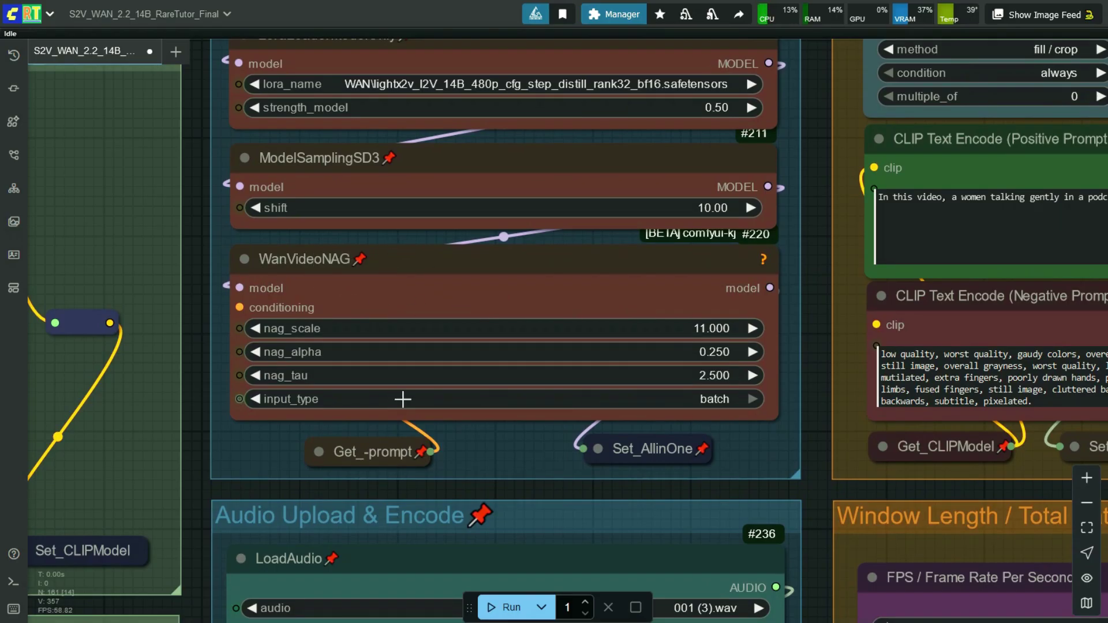
pyautogui.click(522, 260)
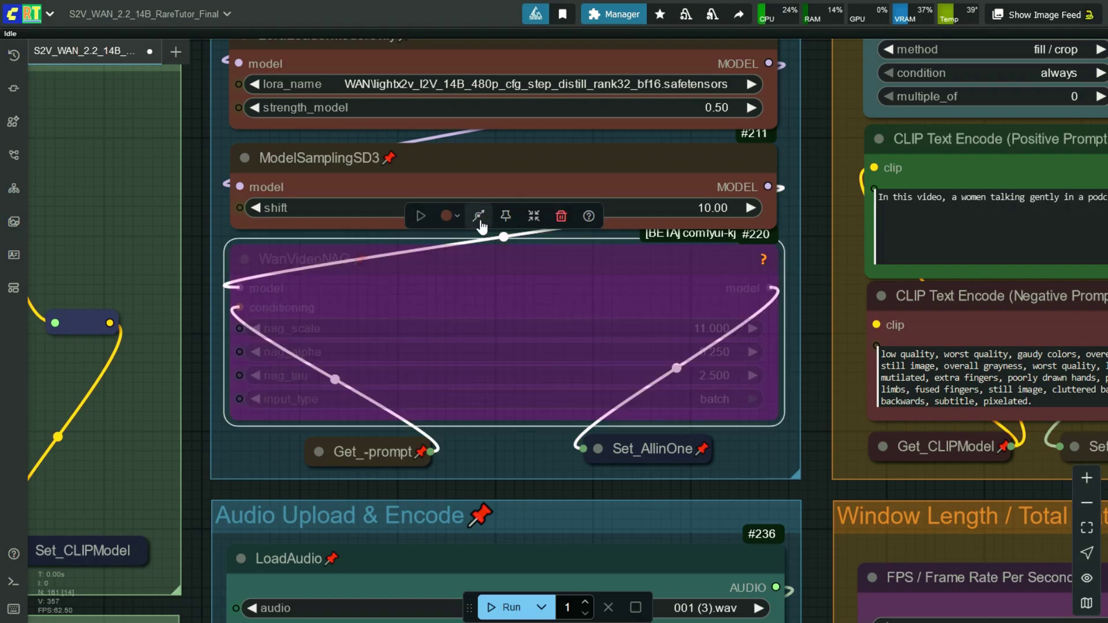
pyautogui.scroll(-5, 522, 259)
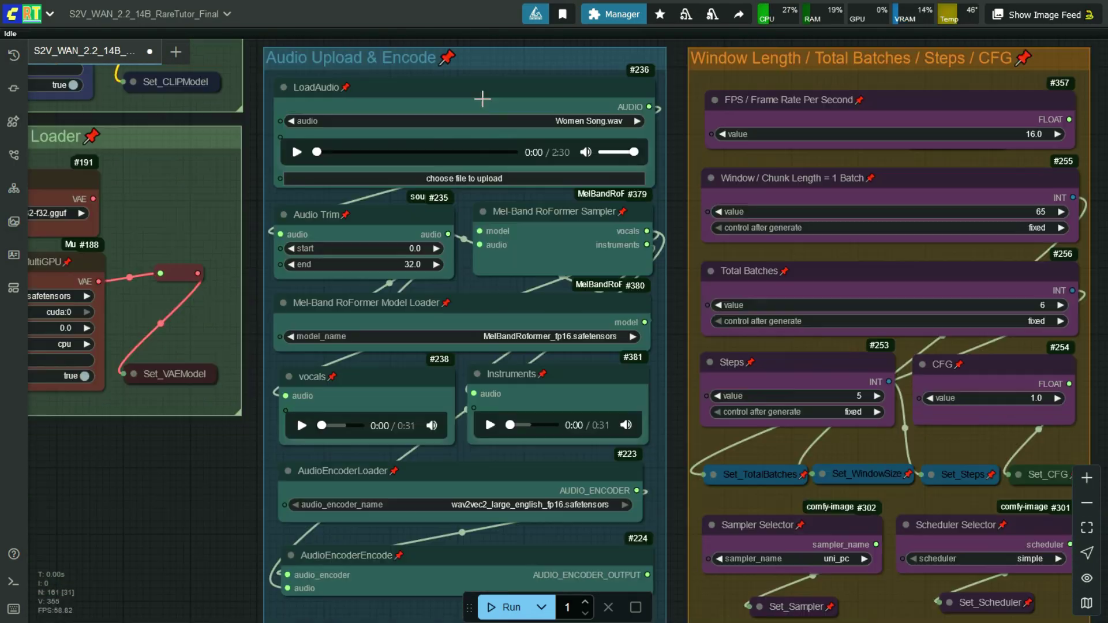
# Preview the Women Song audio, then change Audio Trim's end from 32 to 30 seconds
pyautogui.click(296, 152)
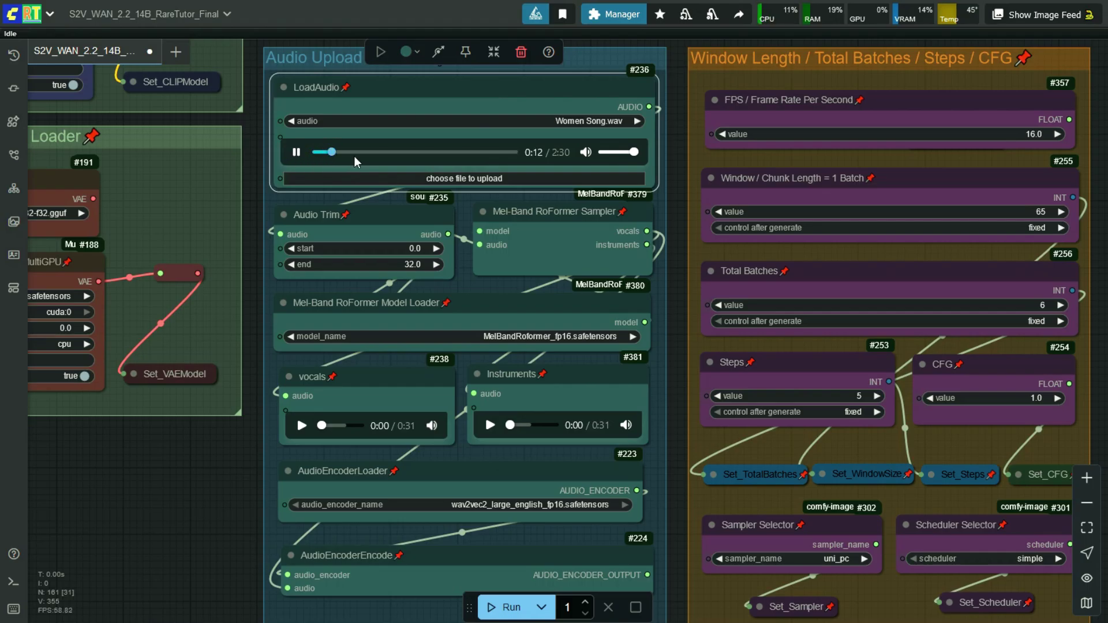
pyautogui.click(297, 152)
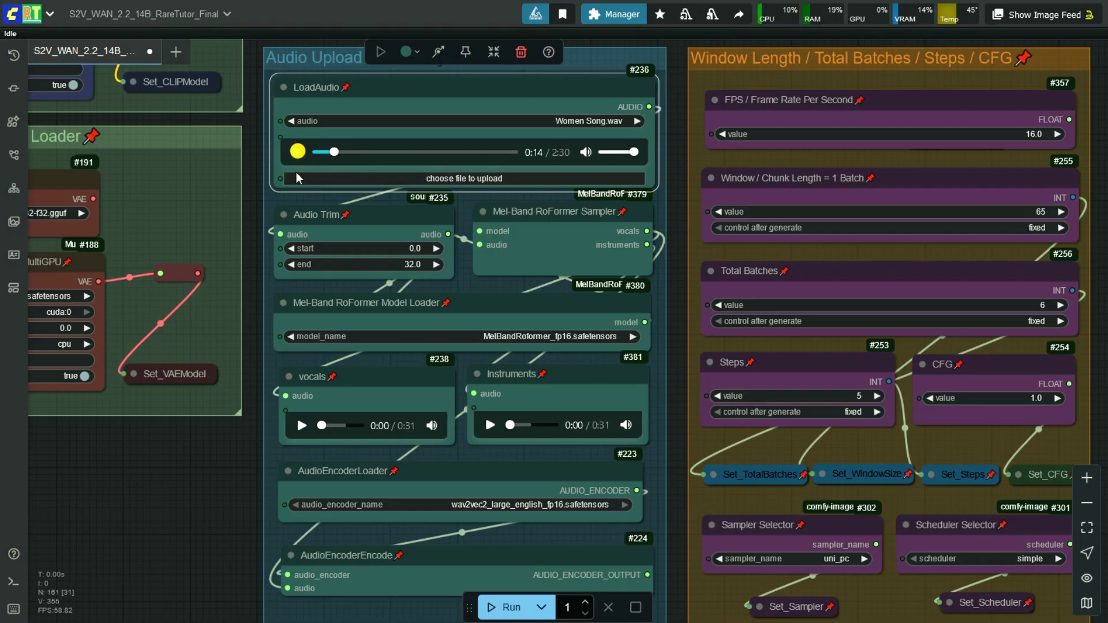
pyautogui.click(410, 264)
pyautogui.write('30')
pyautogui.press('Return')
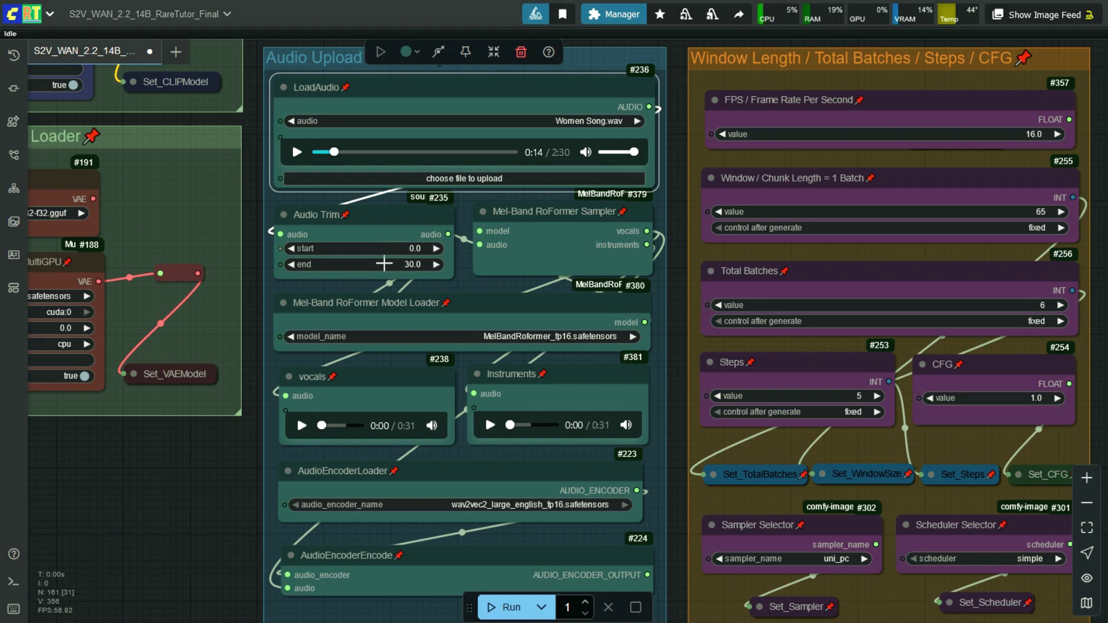
pyautogui.moveTo(257, 303); pyautogui.dragTo(251, 261)
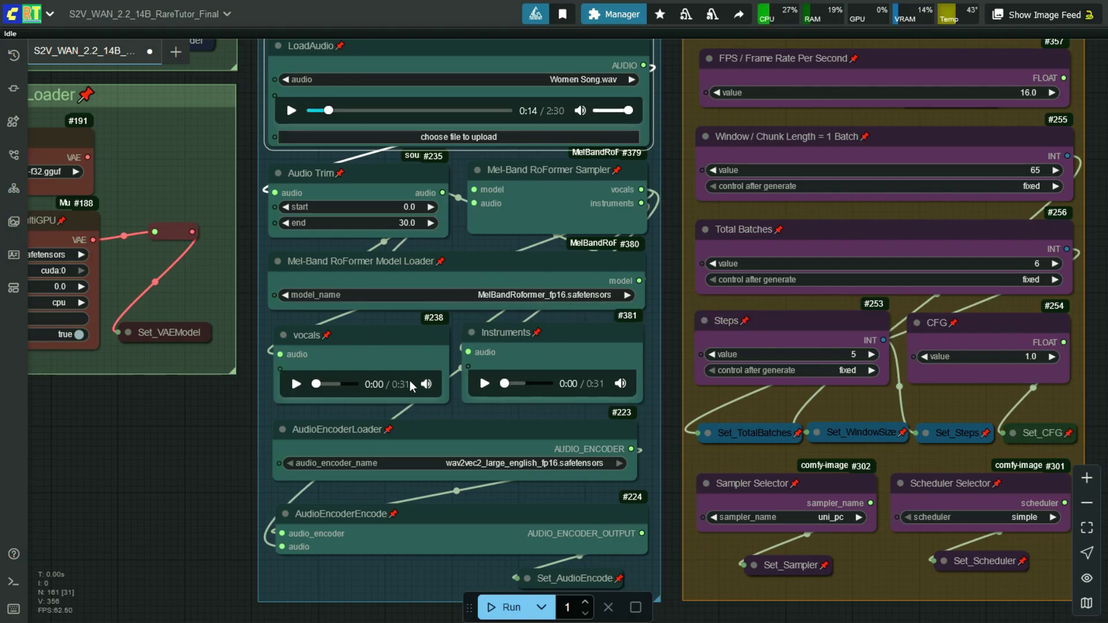
pyautogui.scroll(-3, 404, 383)
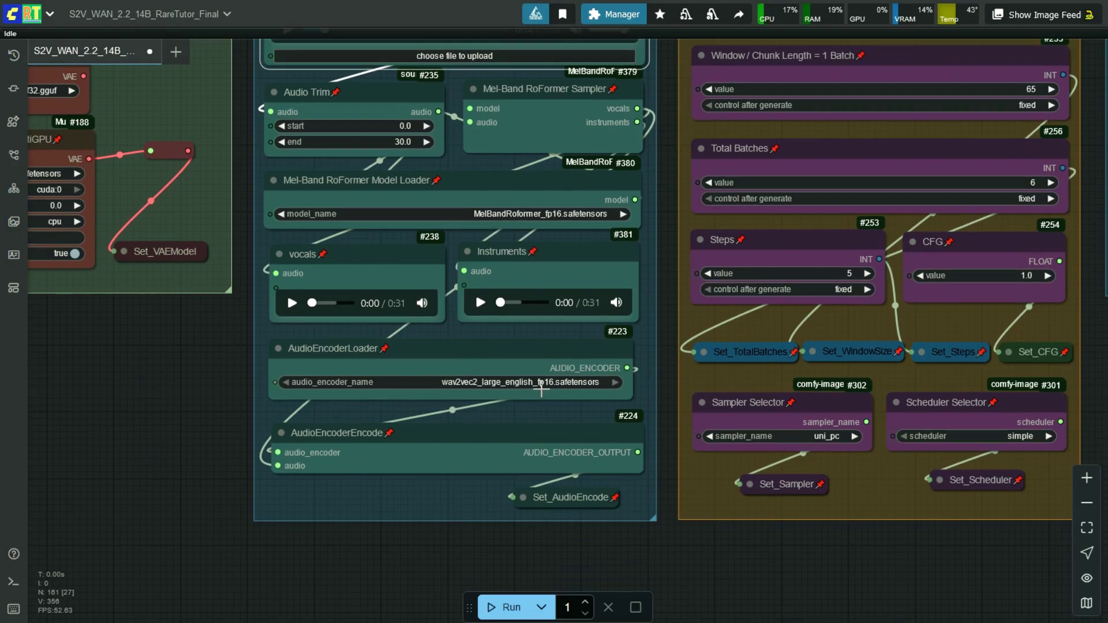
pyautogui.moveTo(198, 434); pyautogui.dragTo(155, 409)
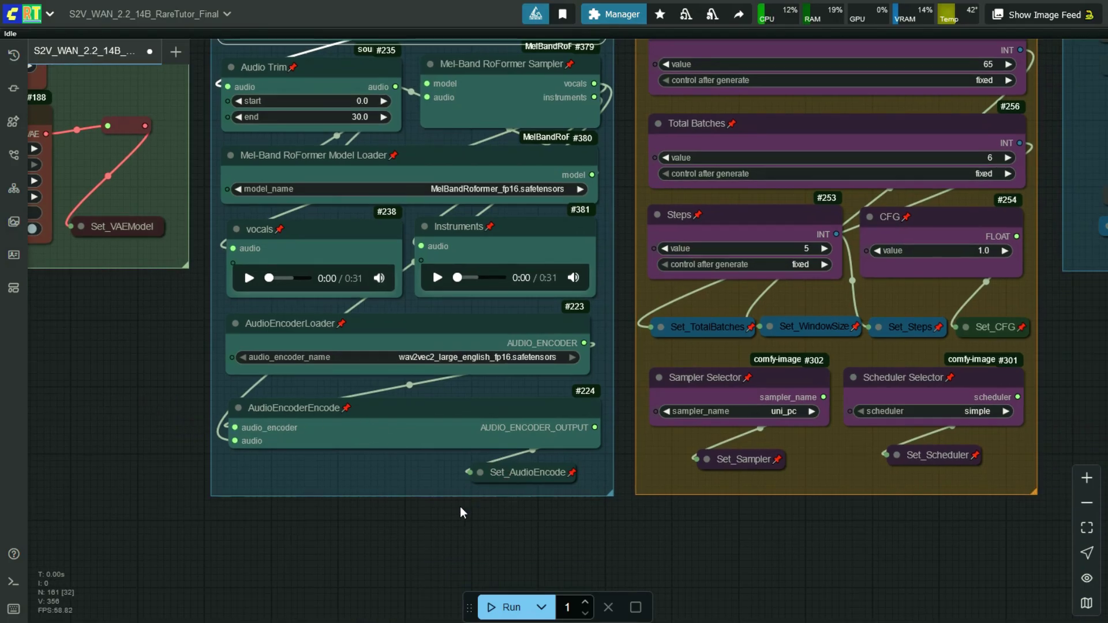
pyautogui.scroll(-8, 435, 535)
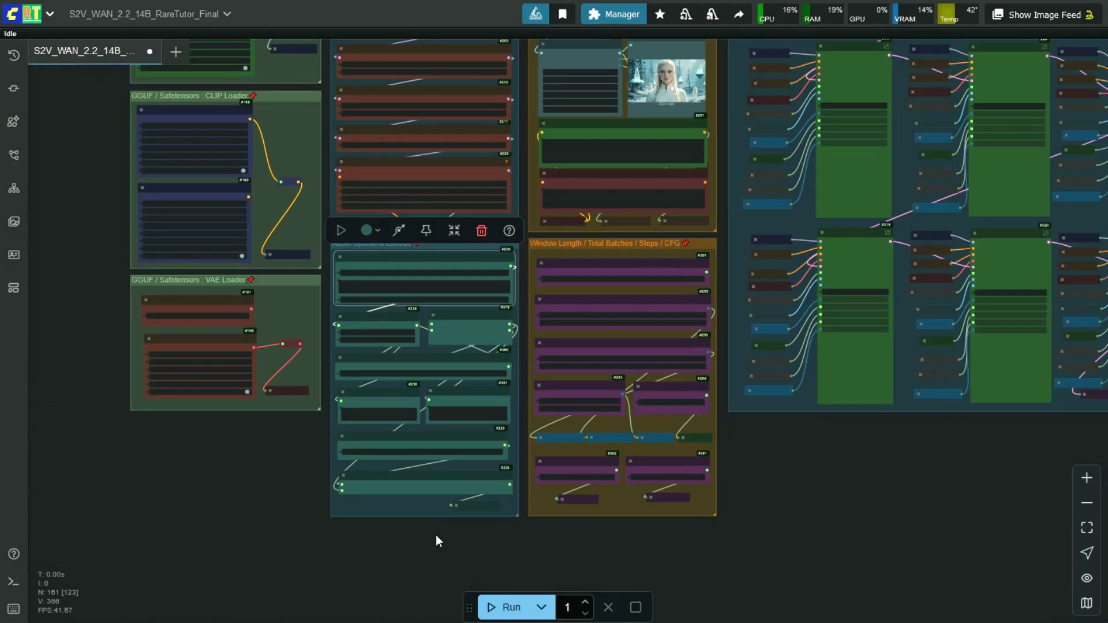
pyautogui.press('3')
pyautogui.moveTo(693, 91); pyautogui.dragTo(694, 12)
pyautogui.scroll(6, 579, 318)
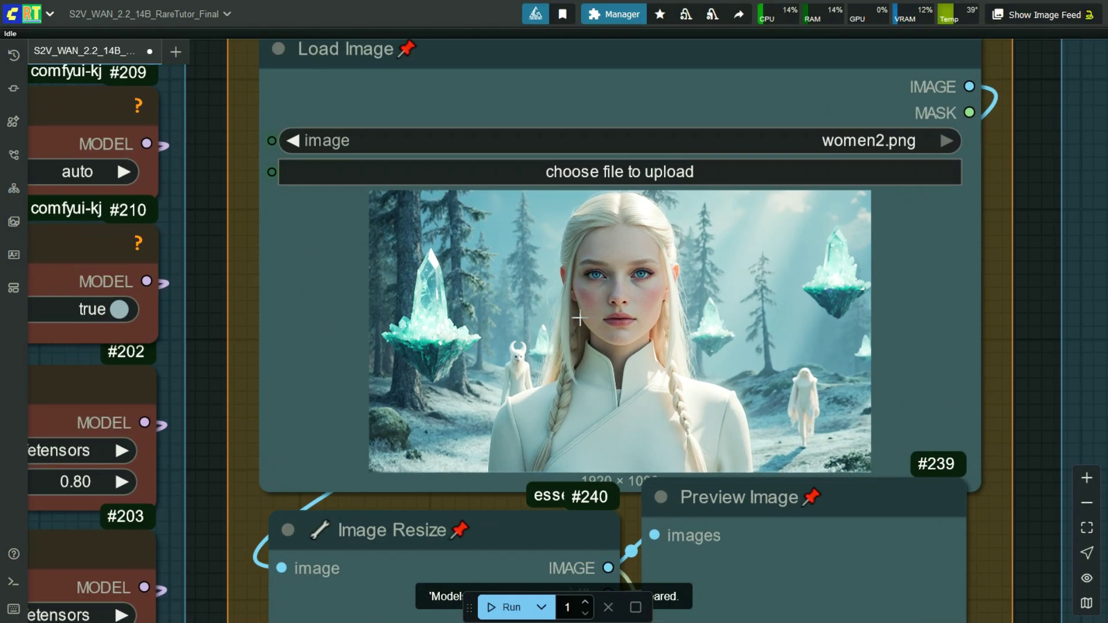
pyautogui.scroll(-1, 630, 423)
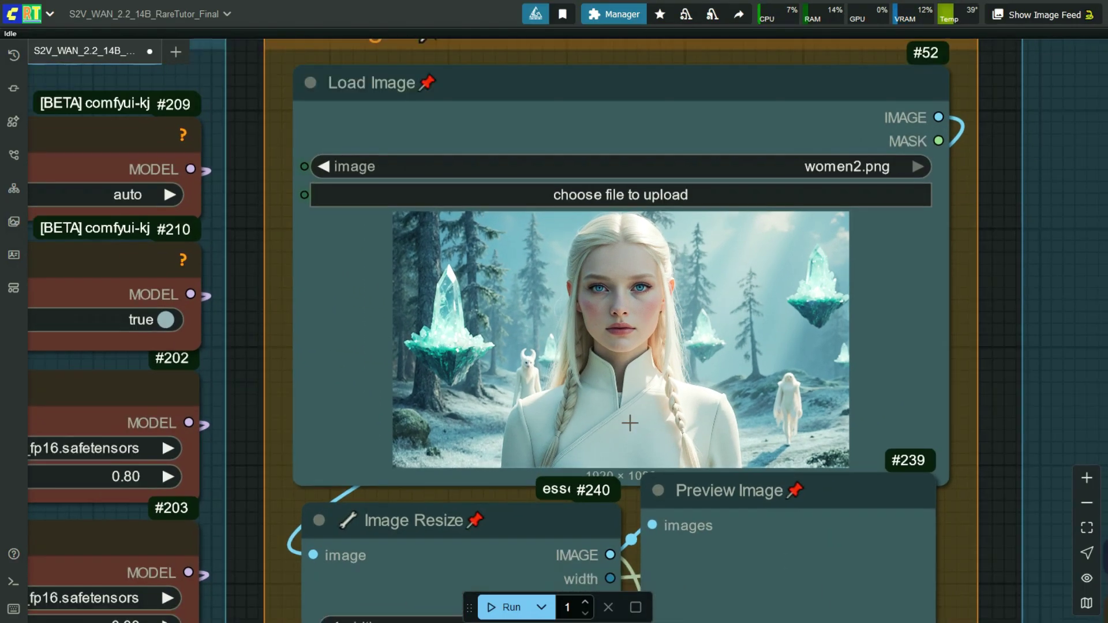
pyautogui.scroll(-3, 630, 423)
pyautogui.scroll(-2, 505, 104)
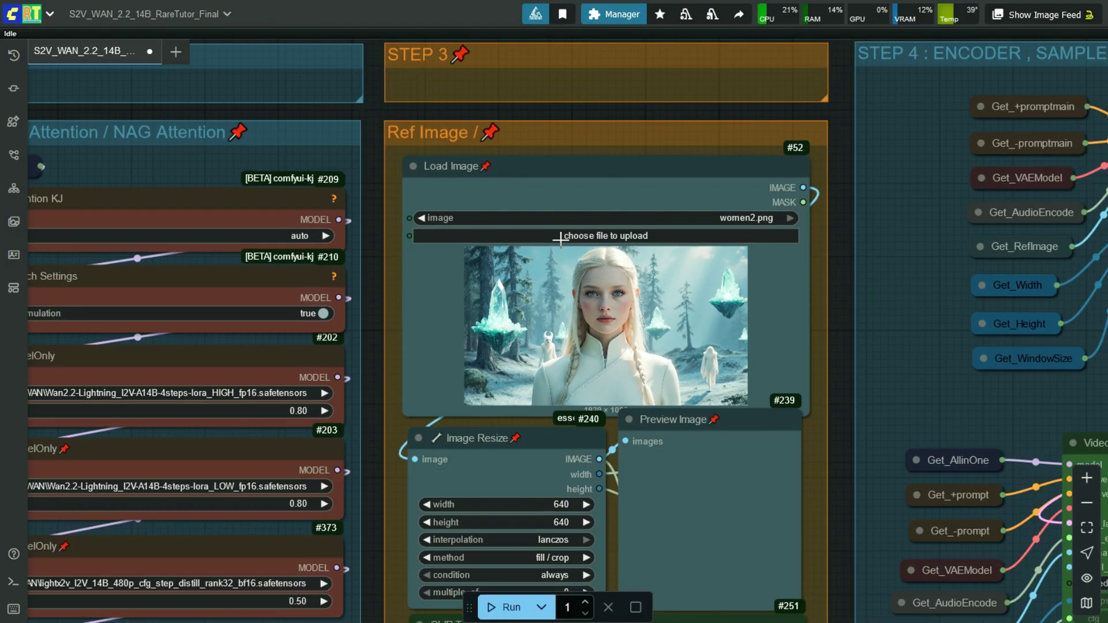
pyautogui.scroll(-2, 580, 157)
pyautogui.scroll(6, 558, 403)
pyautogui.scroll(1, 558, 402)
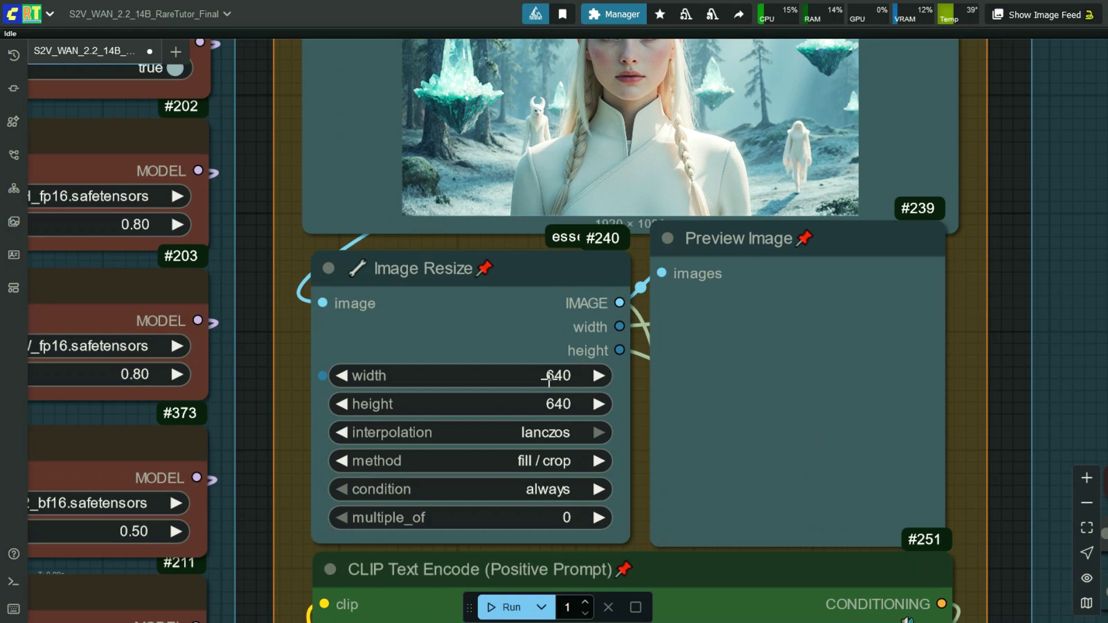
pyautogui.click(549, 376)
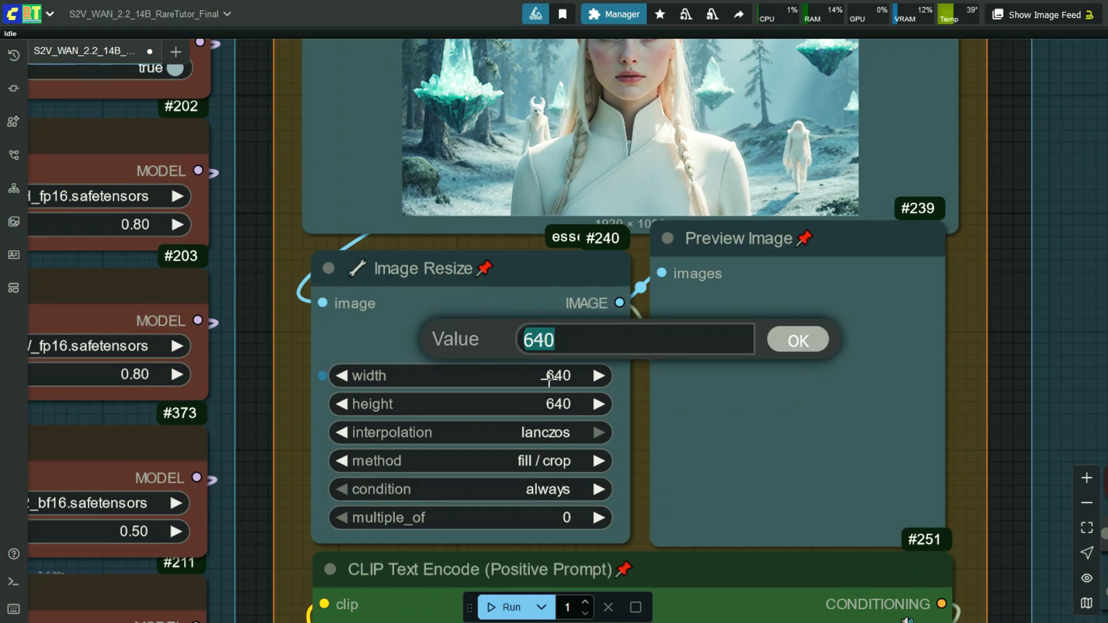
# Set the Image Resize node's width to 960 and height to 528
pyautogui.write('960')
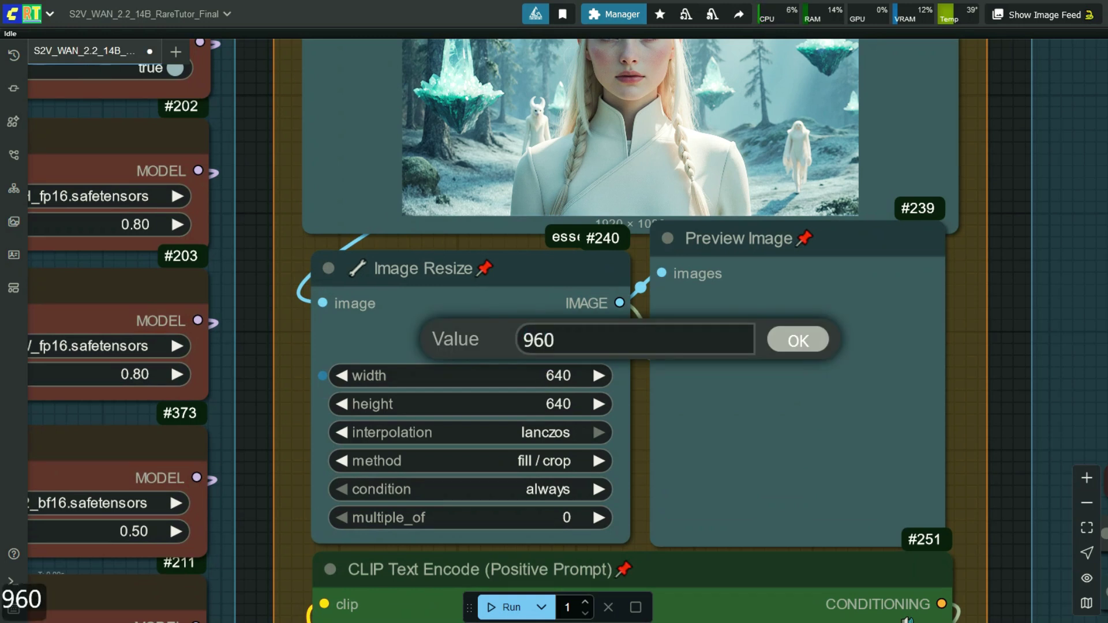
pyautogui.press('Return')
pyautogui.click(517, 402)
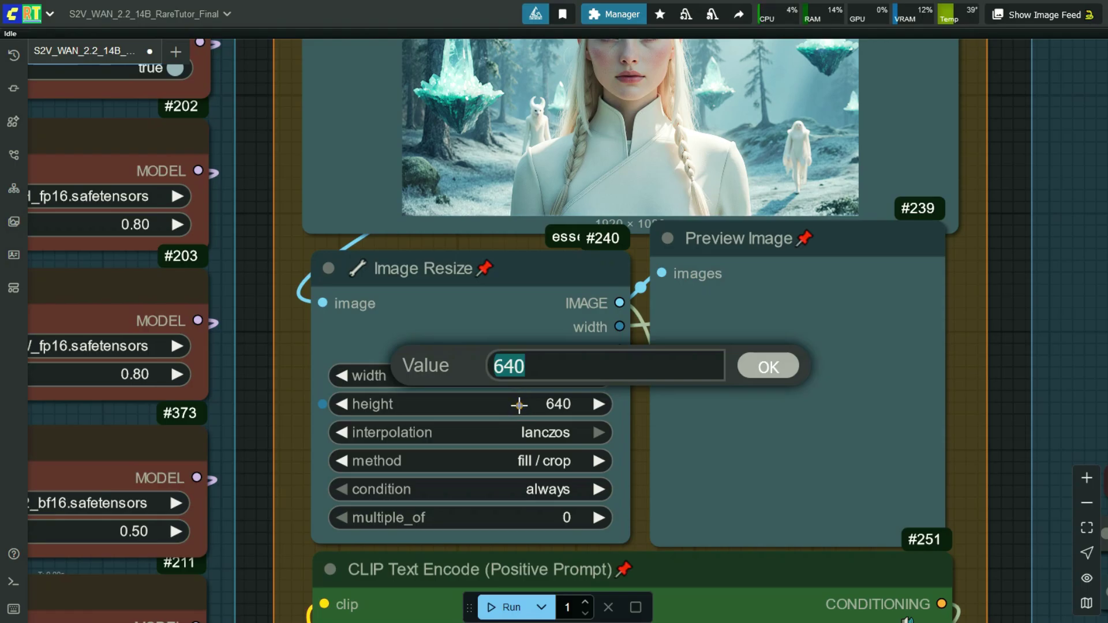
pyautogui.write('528')
pyautogui.press('Return')
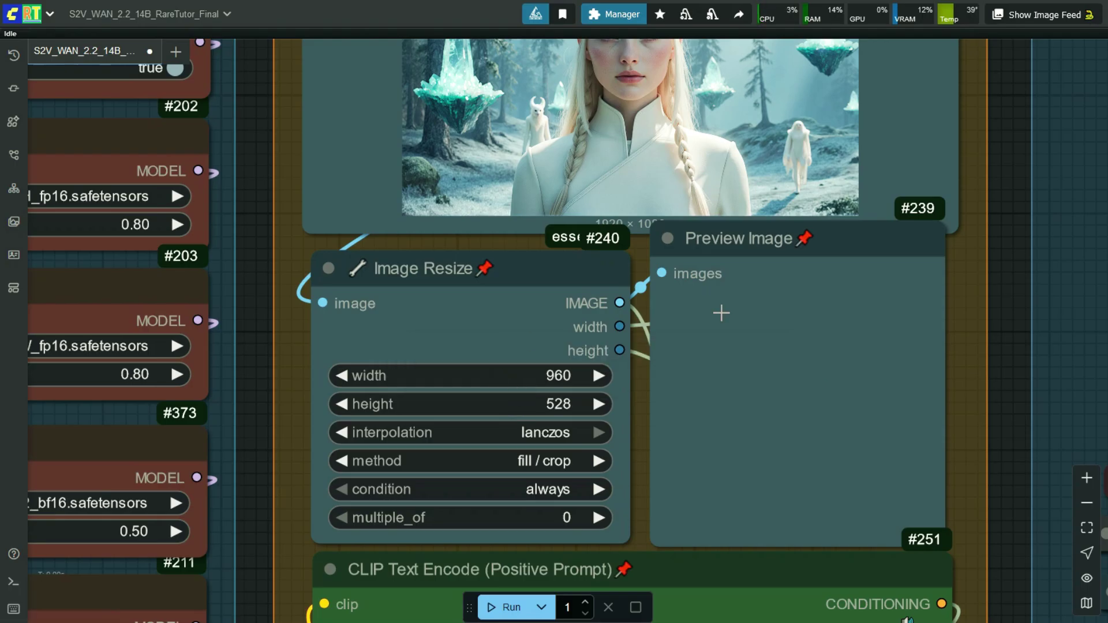
pyautogui.scroll(-5, 606, 431)
pyautogui.click(606, 432)
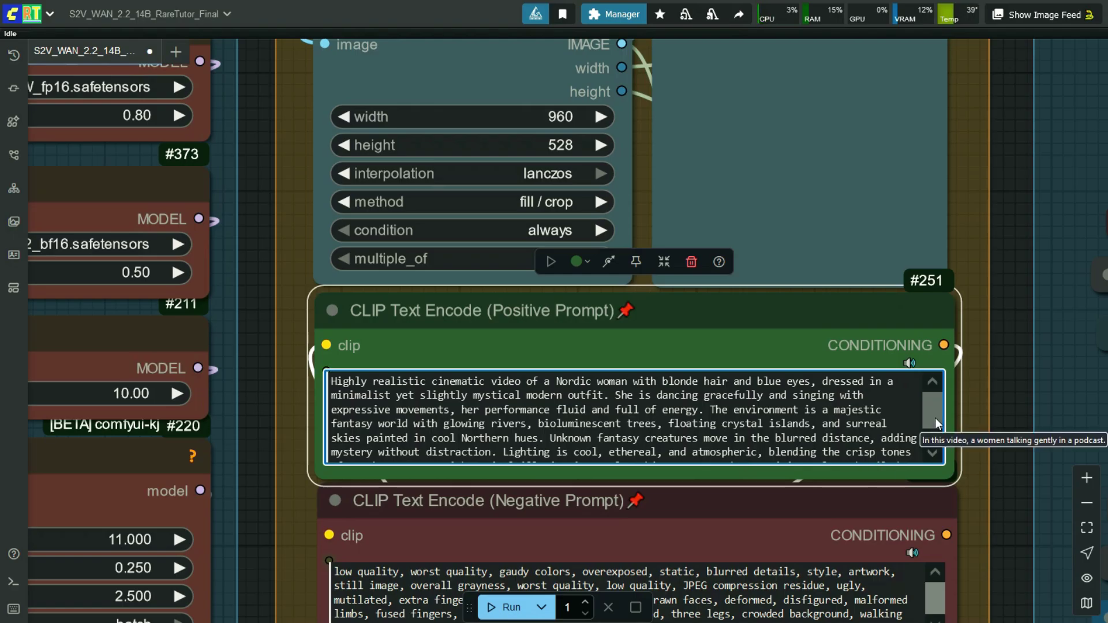
pyautogui.moveTo(935, 418)
pyautogui.mouseDown()
pyautogui.moveTo(946, 440)
pyautogui.moveTo(949, 410)
pyautogui.mouseUp()
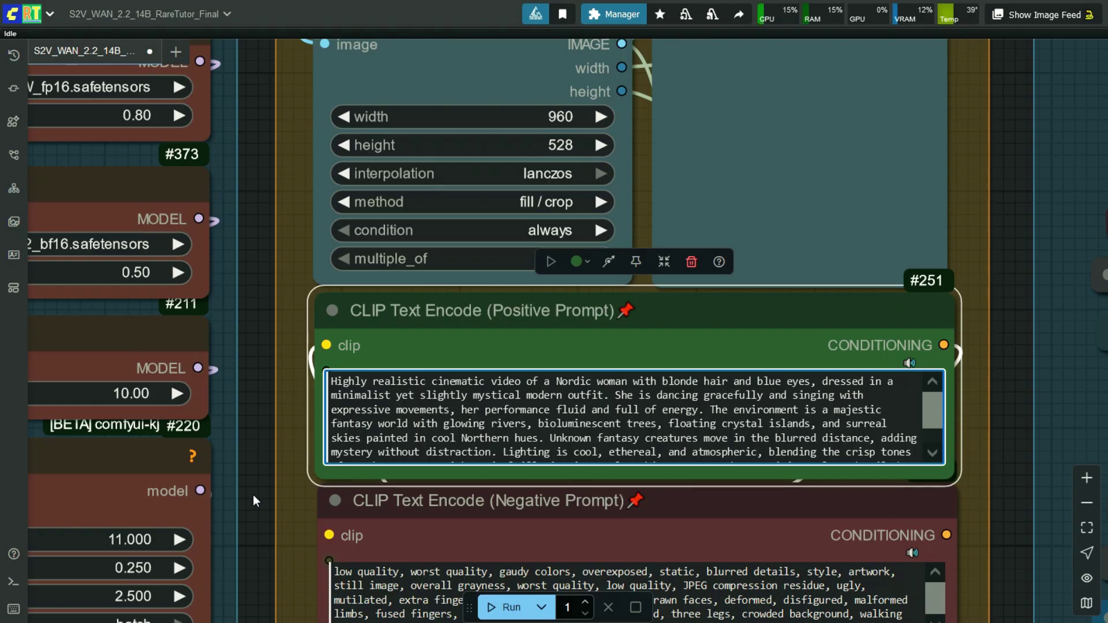
pyautogui.moveTo(257, 497); pyautogui.dragTo(250, 330)
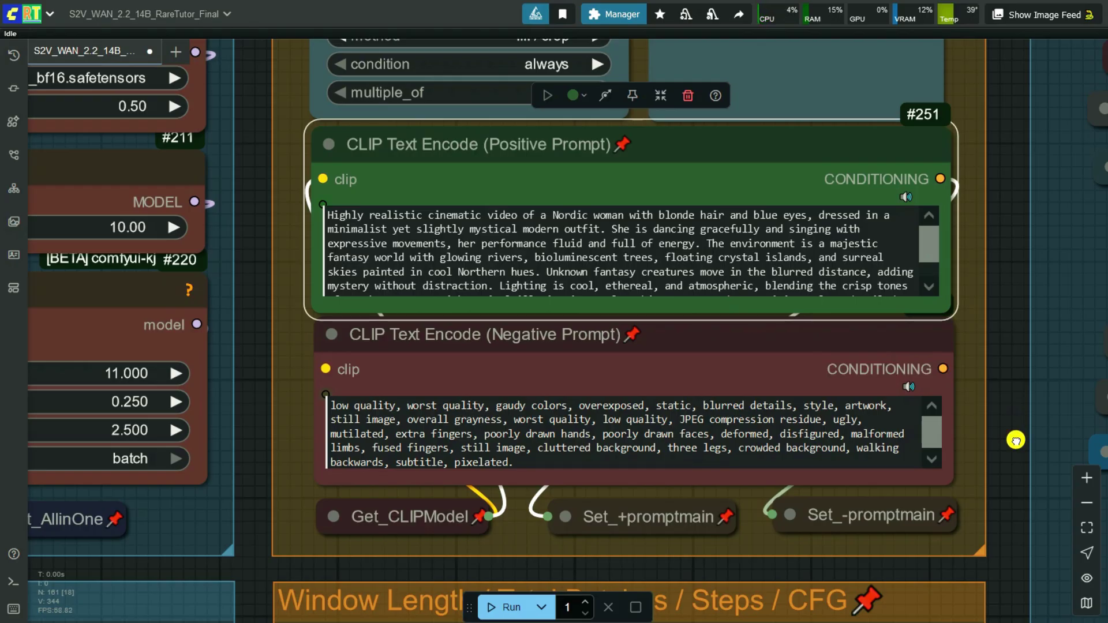
pyautogui.moveTo(1016, 441); pyautogui.dragTo(1003, 375)
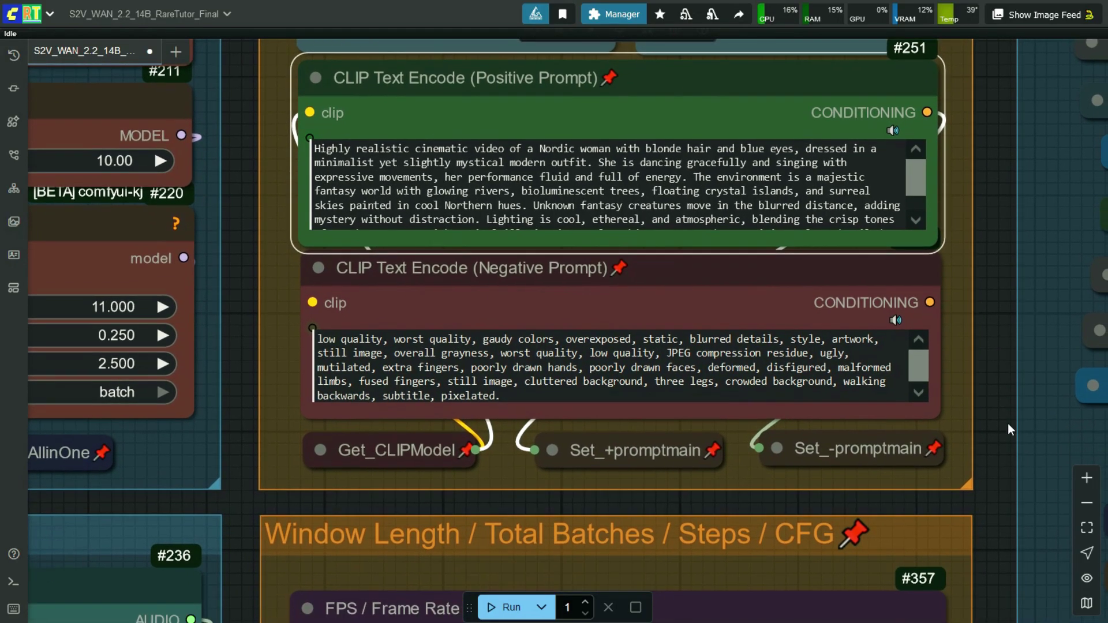
pyautogui.moveTo(1002, 461); pyautogui.dragTo(661, 228)
pyautogui.scroll(-2, 661, 228)
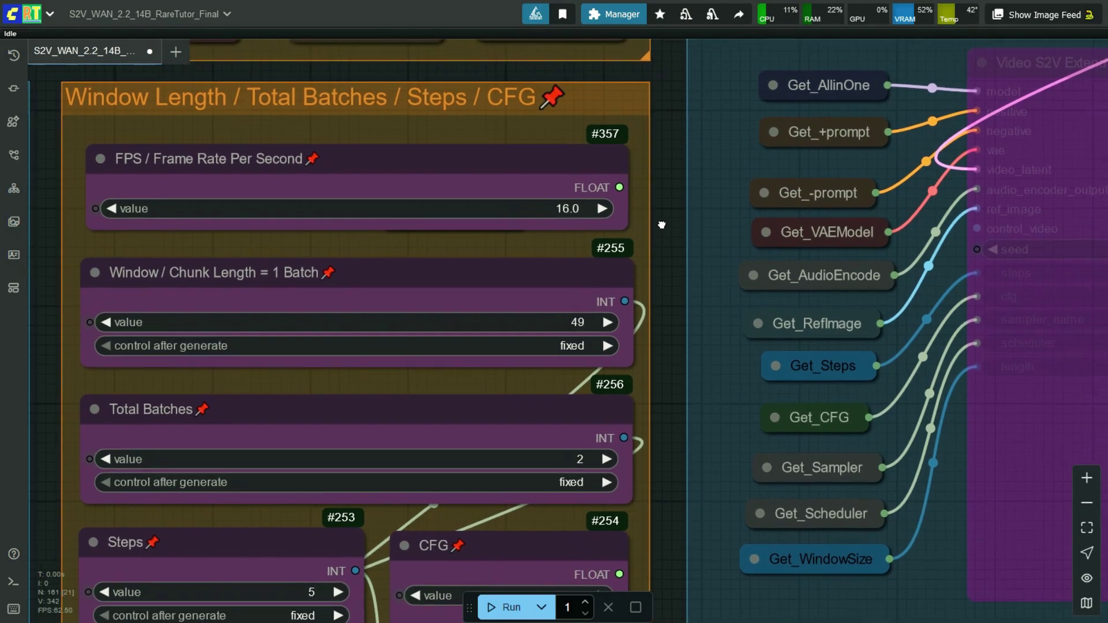
# Keep FPS at 16 and enter 16*4+1 for a 65-frame Window/Chunk Length
pyautogui.click(498, 208)
pyautogui.write('16')
pyautogui.press('Return')
pyautogui.click(569, 328)
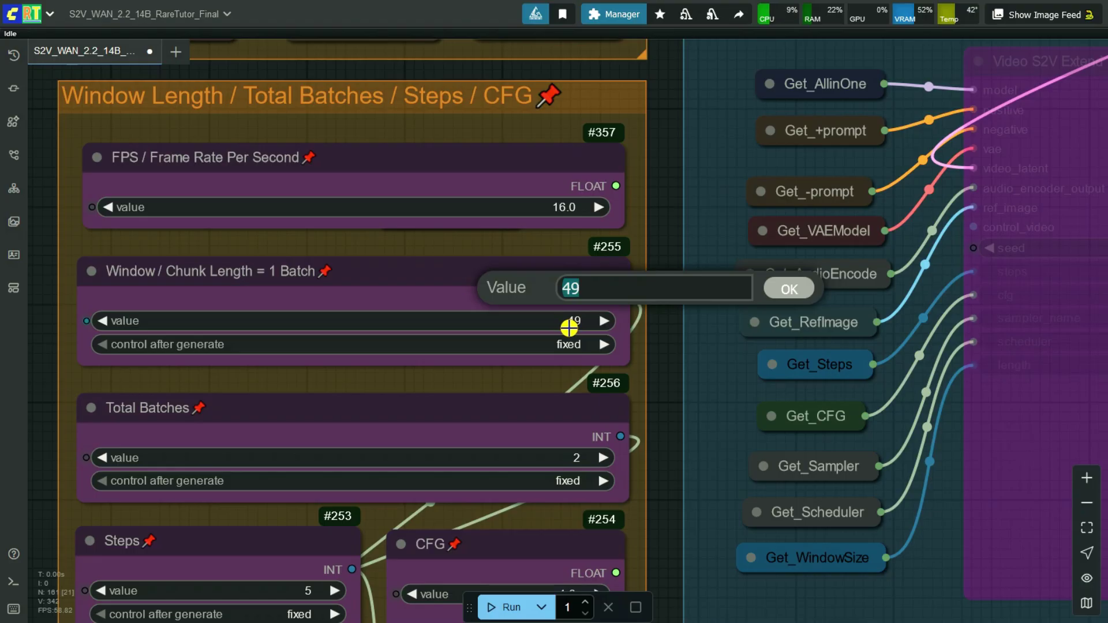
pyautogui.write('16*')
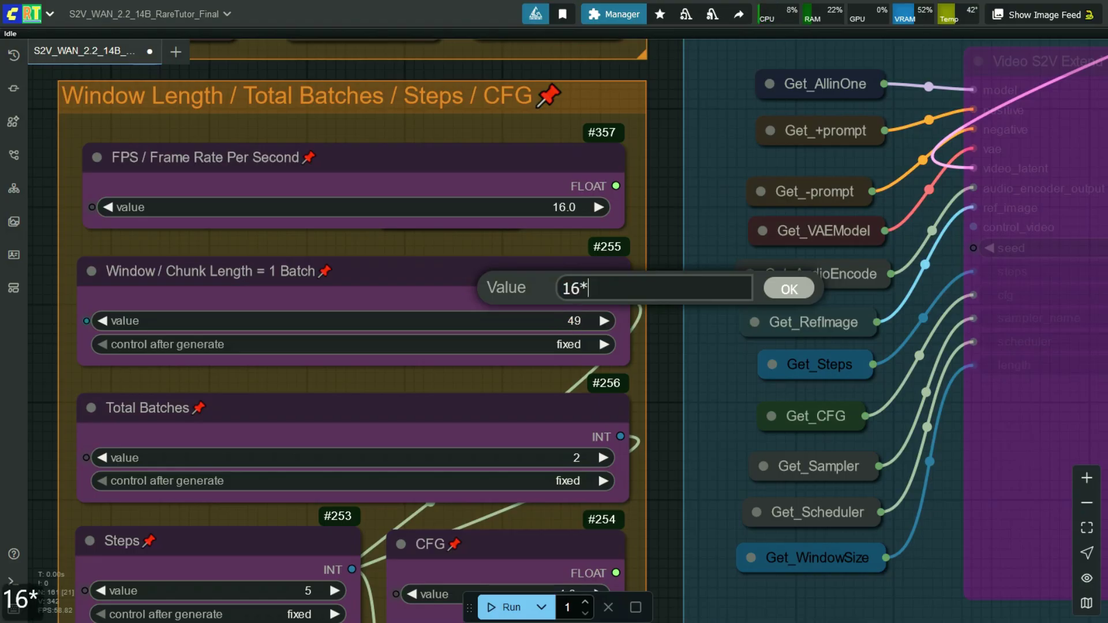
pyautogui.write('4+1')
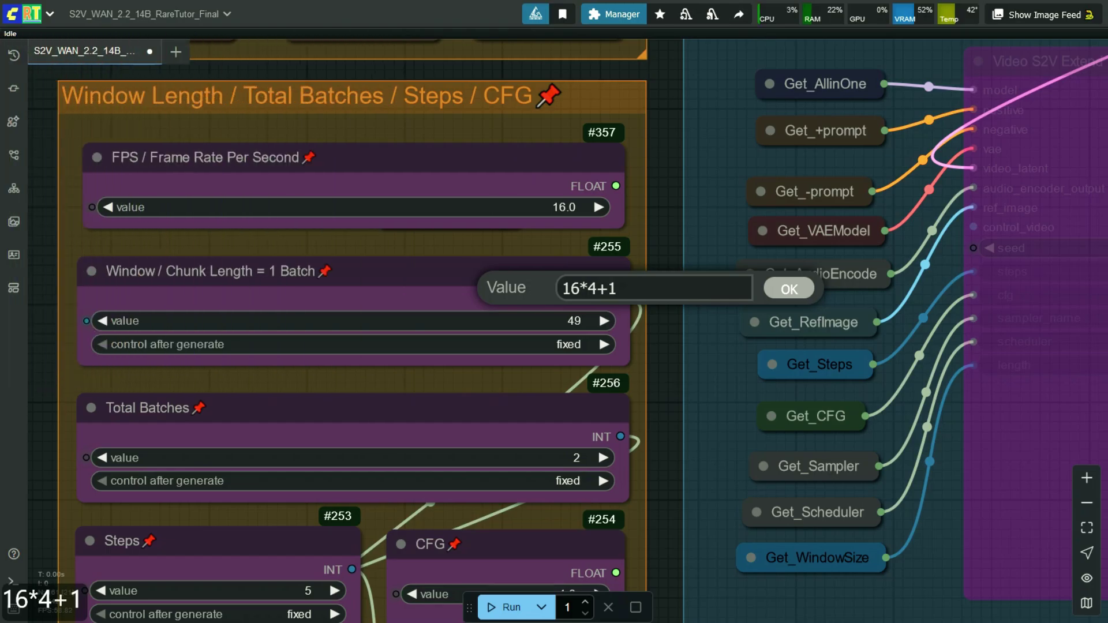
pyautogui.press('Return')
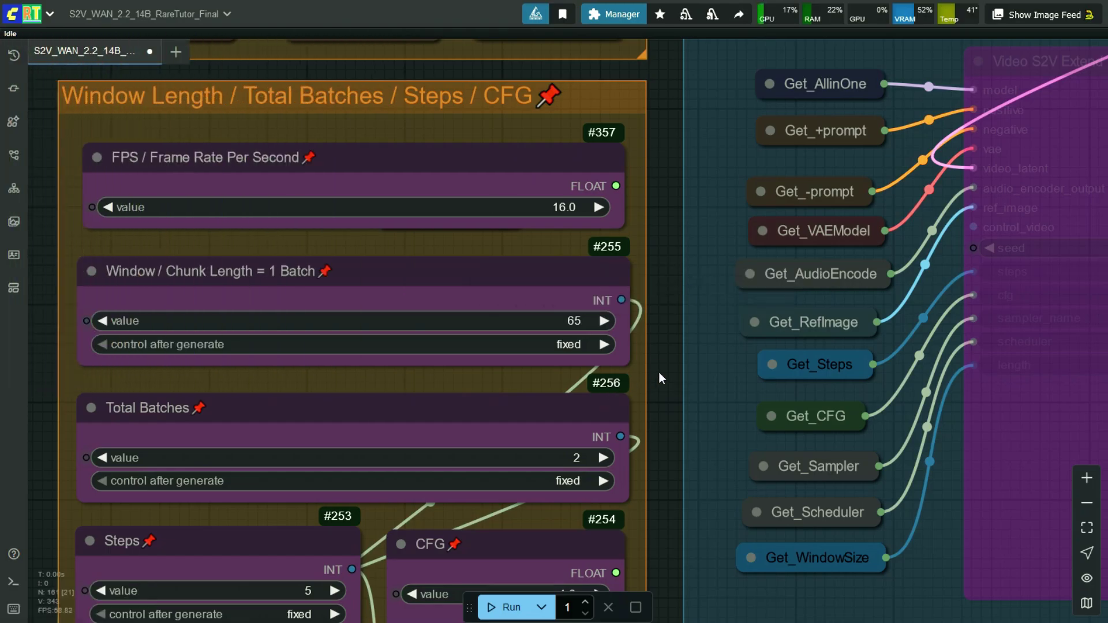
pyautogui.scroll(-3, 659, 372)
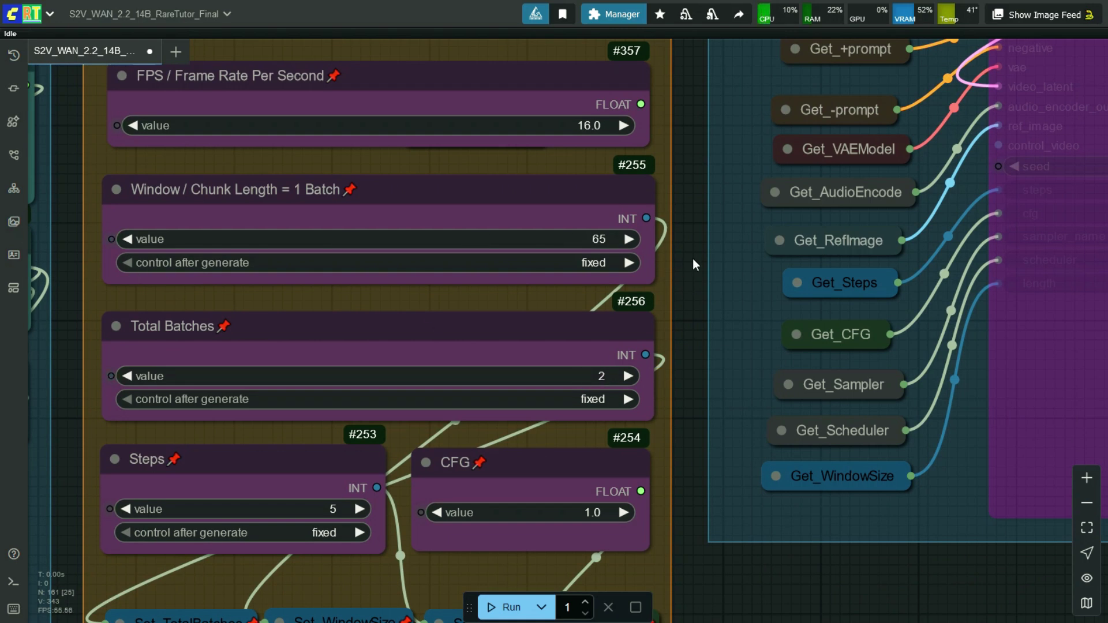
# Re-enable the bypassed Video S2V Extend 5, 6 and 7 nodes in the sampler groups
pyautogui.hscroll(-2, 693, 259)
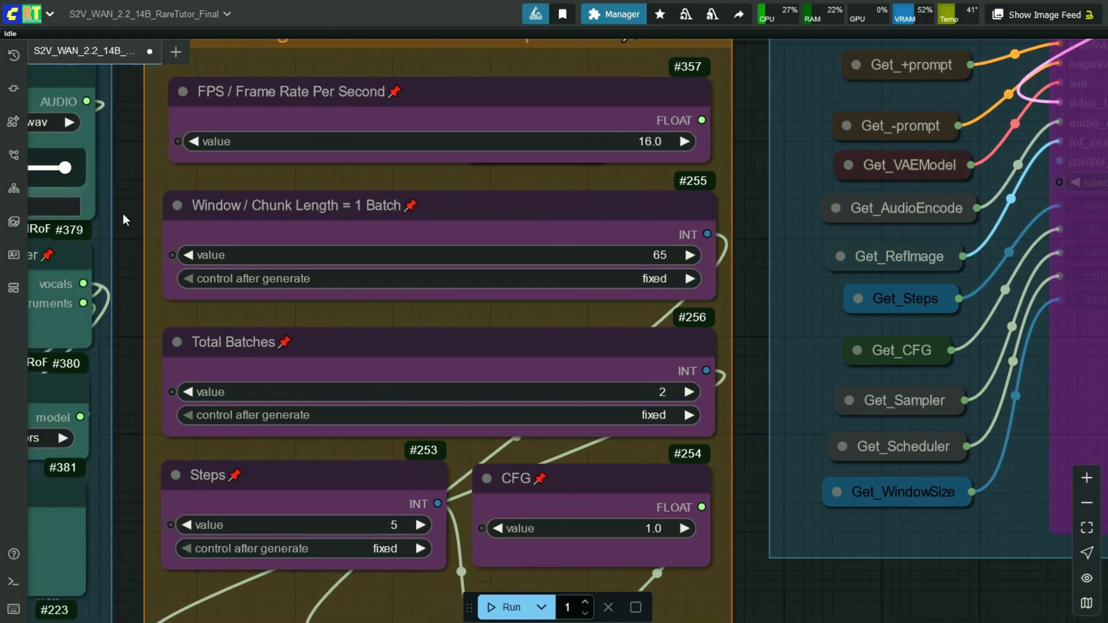
pyautogui.hscroll(-10, 123, 215)
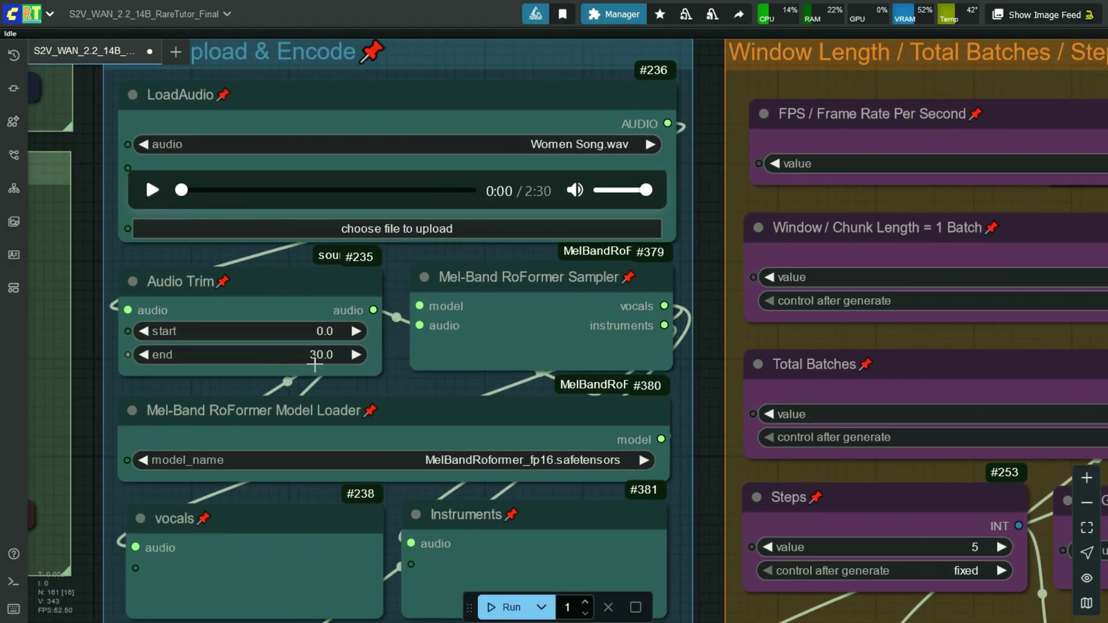
pyautogui.moveTo(697, 307); pyautogui.dragTo(117, 275)
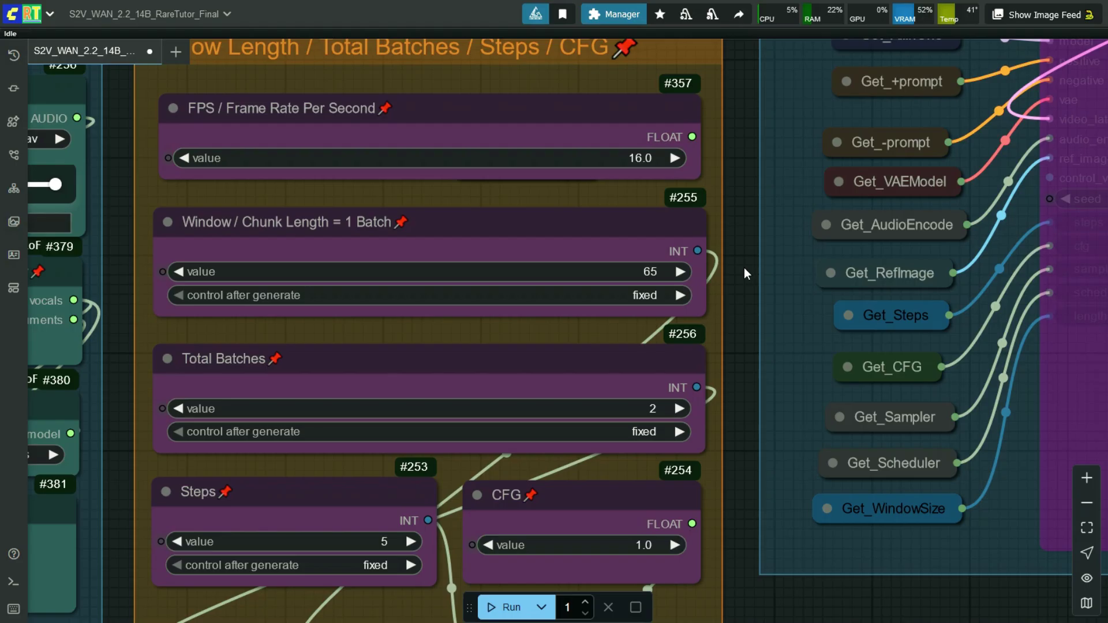
pyautogui.moveTo(743, 268); pyautogui.dragTo(615, 249)
pyautogui.scroll(-5, 615, 249)
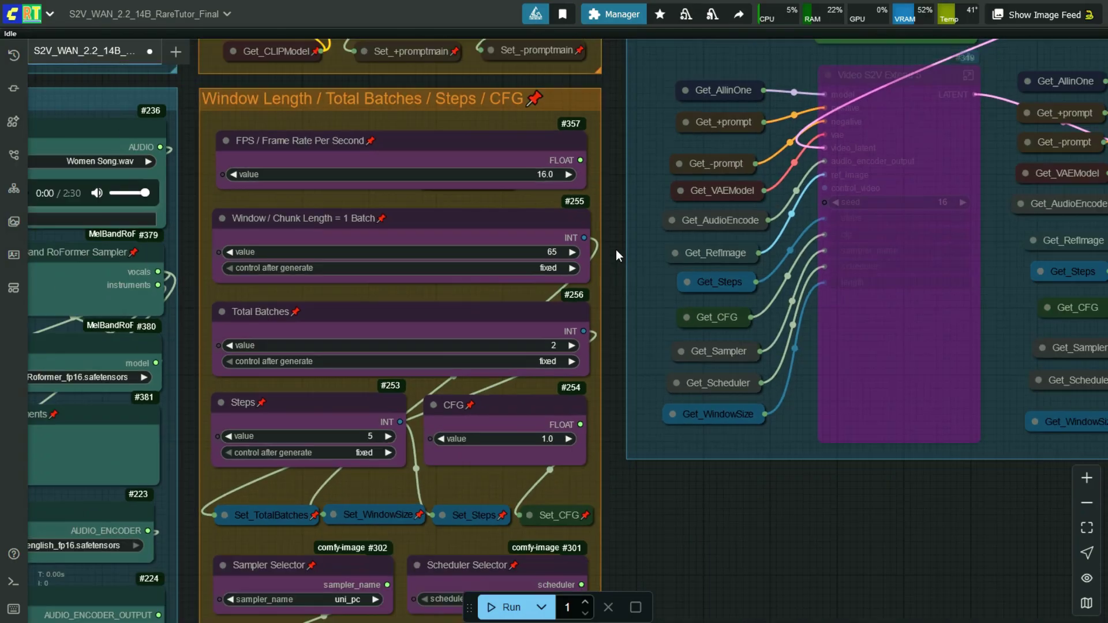
pyautogui.moveTo(615, 249); pyautogui.dragTo(304, 390)
pyautogui.scroll(-5, 303, 382)
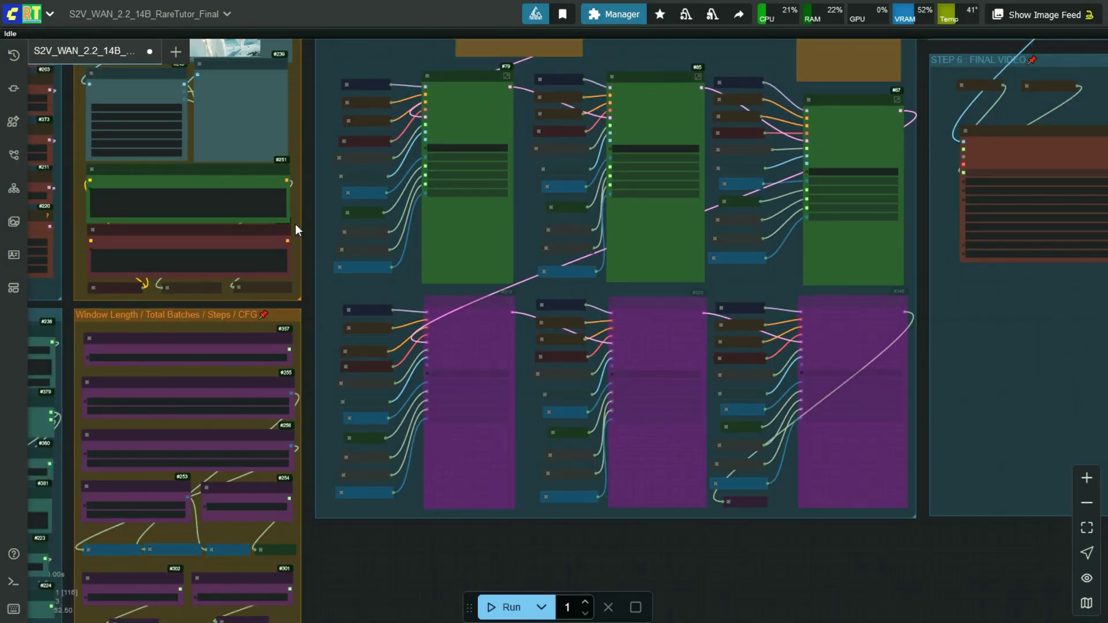
pyautogui.moveTo(296, 223); pyautogui.dragTo(272, 328)
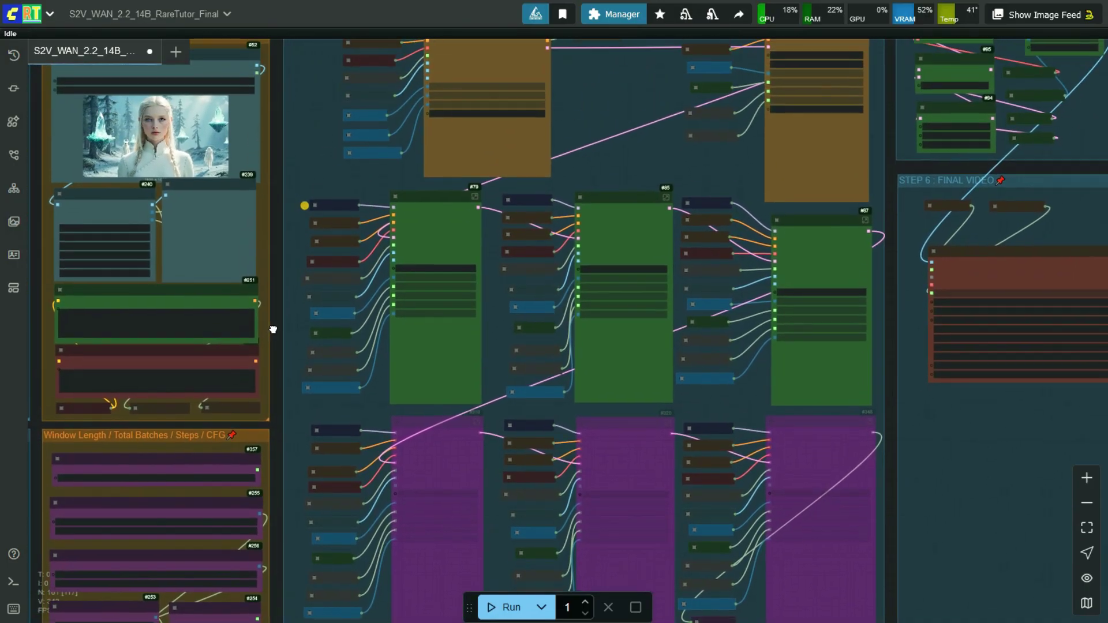
pyautogui.scroll(-2, 283, 329)
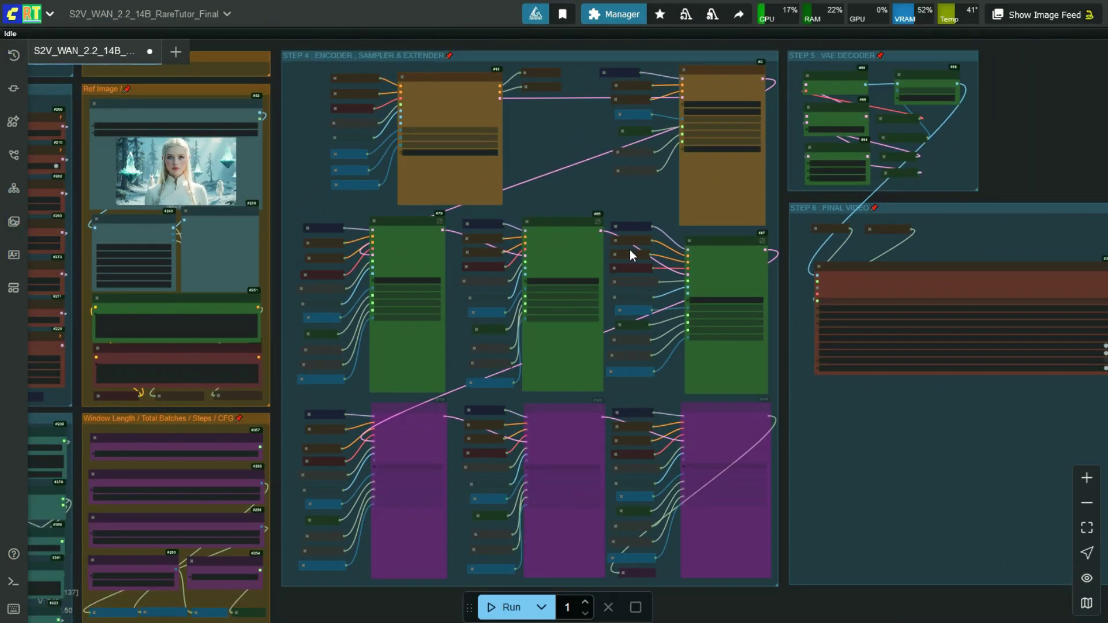
pyautogui.click(730, 438)
pyautogui.click(706, 376)
pyautogui.click(571, 425)
pyautogui.click(538, 381)
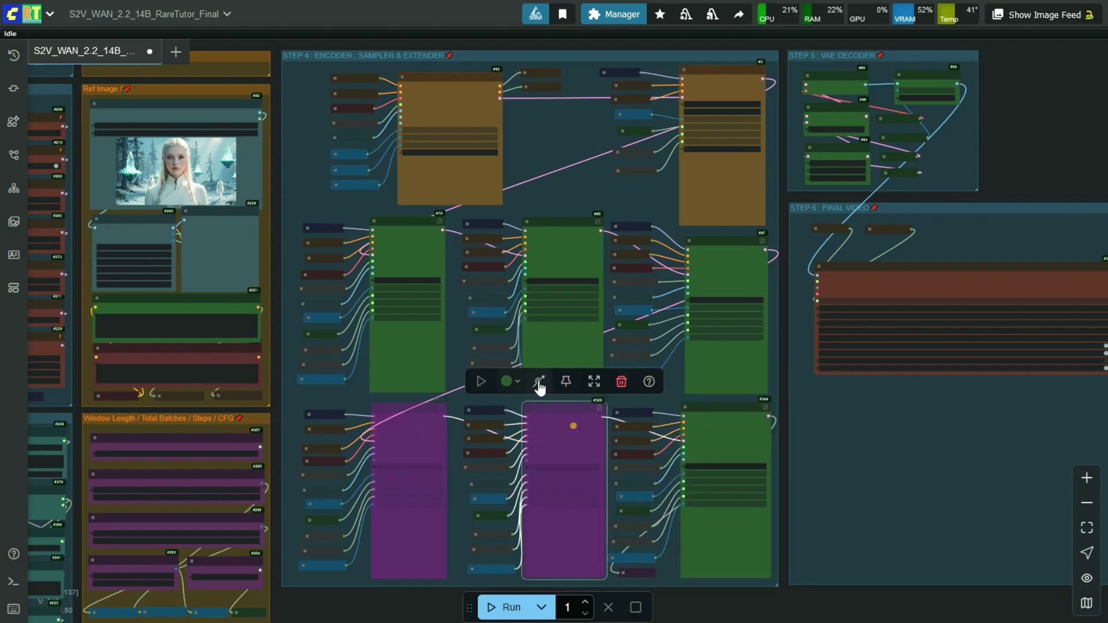
pyautogui.click(402, 436)
pyautogui.click(383, 380)
# Change the Total Batches value from 2 to 7
pyautogui.scroll(10, 670, 416)
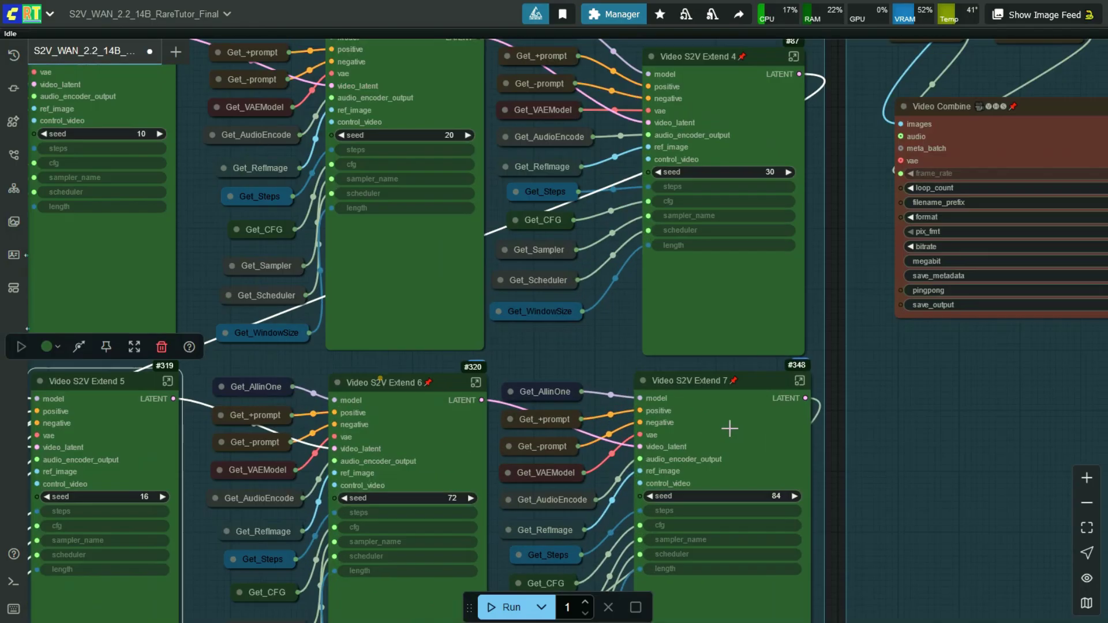
pyautogui.scroll(-10, 820, 294)
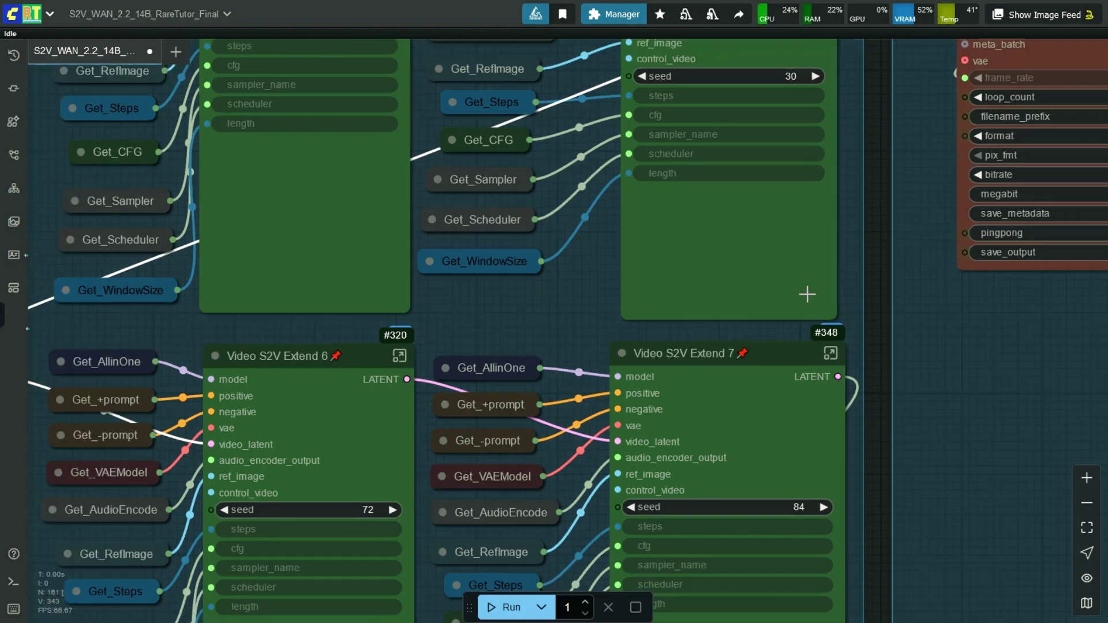
pyautogui.scroll(10, 255, 487)
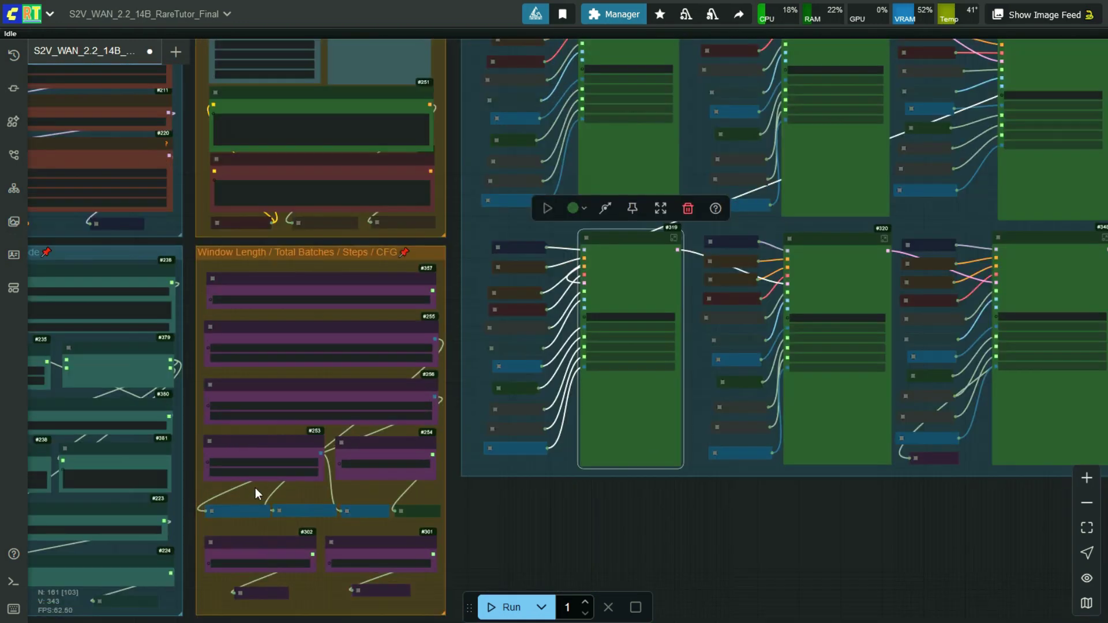
pyautogui.click(509, 348)
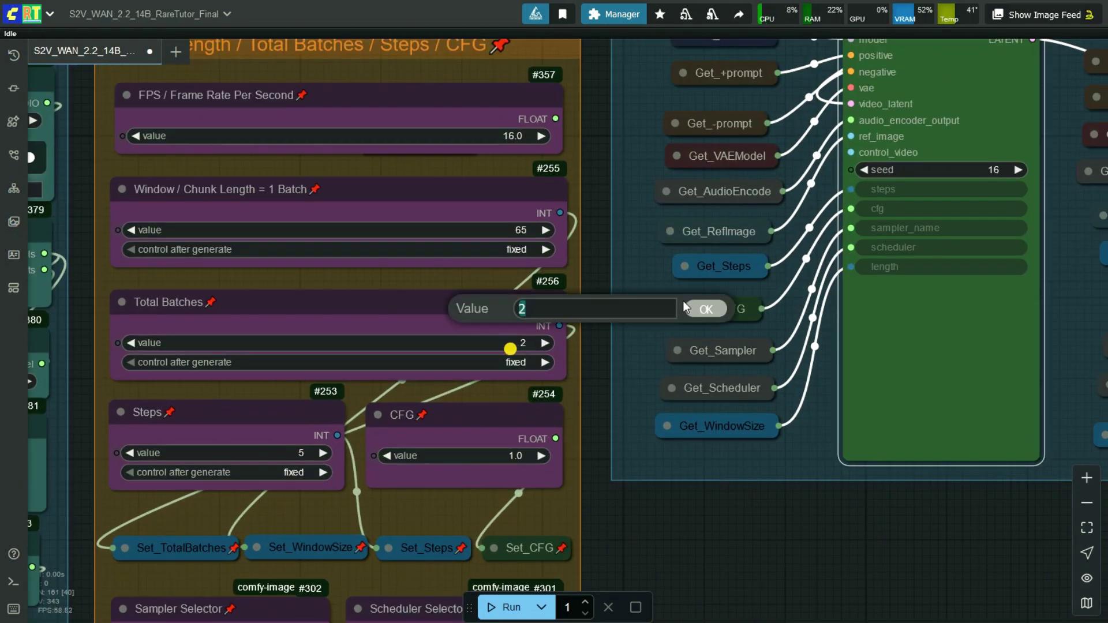
pyautogui.write('7')
pyautogui.press('Return')
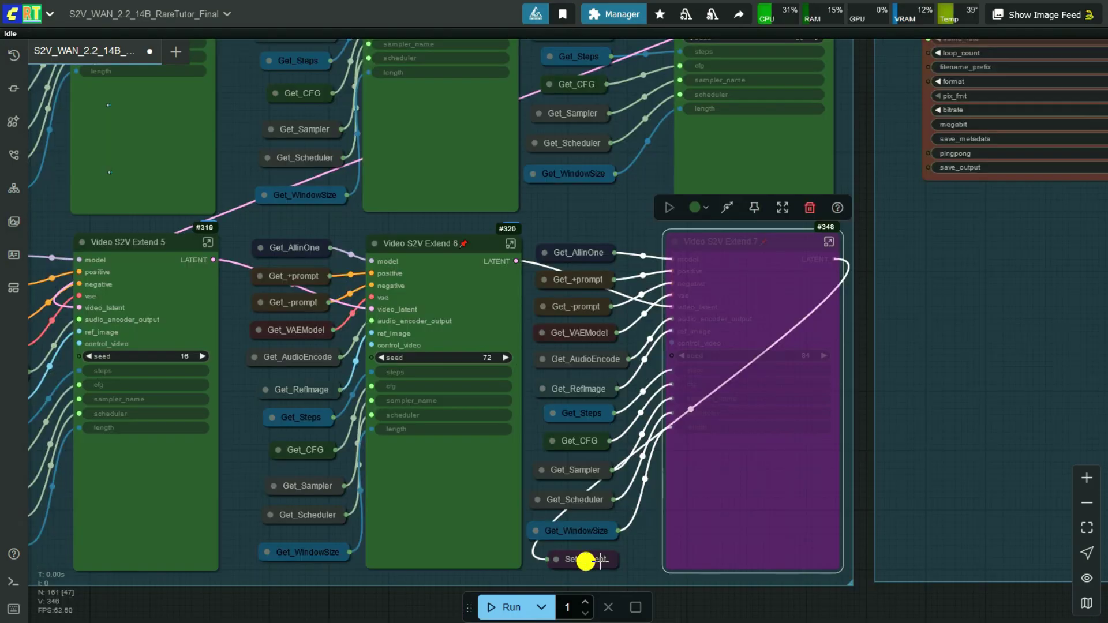
# Copy Video S2V Extend 5 and 6 with their Get nodes and paste them into empty space below
pyautogui.moveTo(586, 559)
pyautogui.mouseDown()
pyautogui.moveTo(745, 539)
pyautogui.moveTo(579, 571)
pyautogui.moveTo(591, 559)
pyautogui.mouseUp()
pyautogui.scroll(-2, 799, 191)
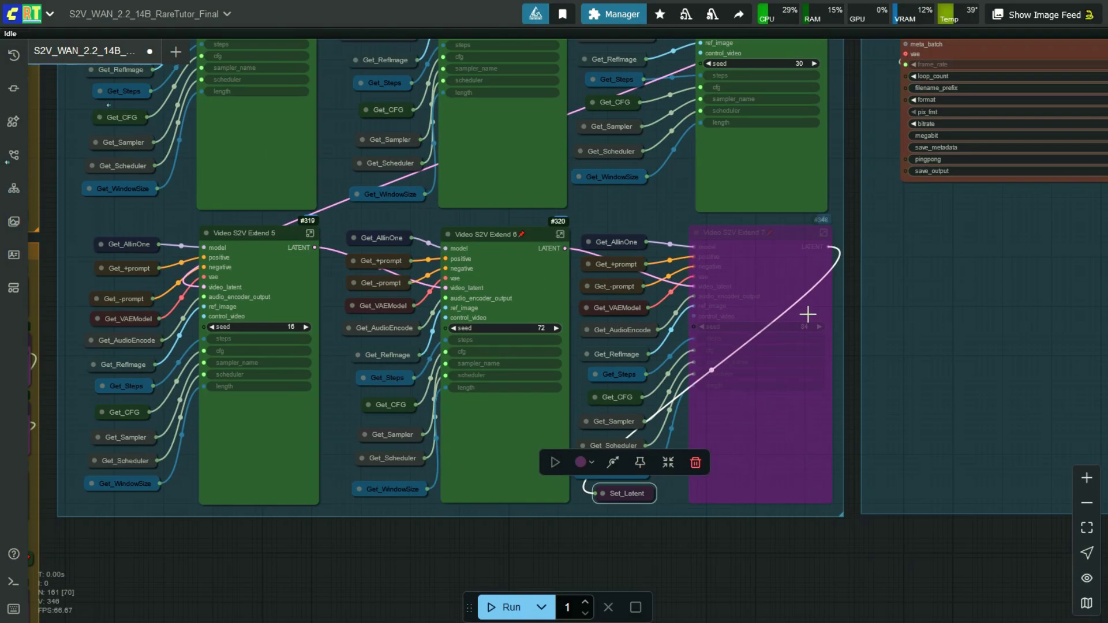
pyautogui.moveTo(746, 584); pyautogui.dragTo(793, 453)
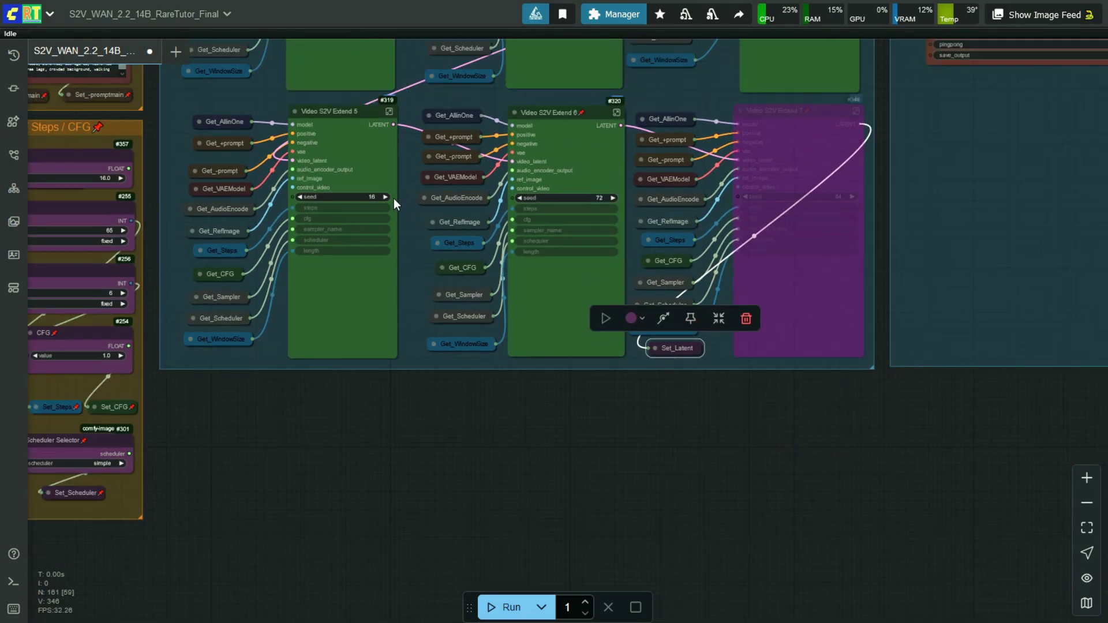
pyautogui.press('ctrl')
pyautogui.moveTo(236, 119); pyautogui.dragTo(551, 366)
pyautogui.hotkey('ctrl', 'c')
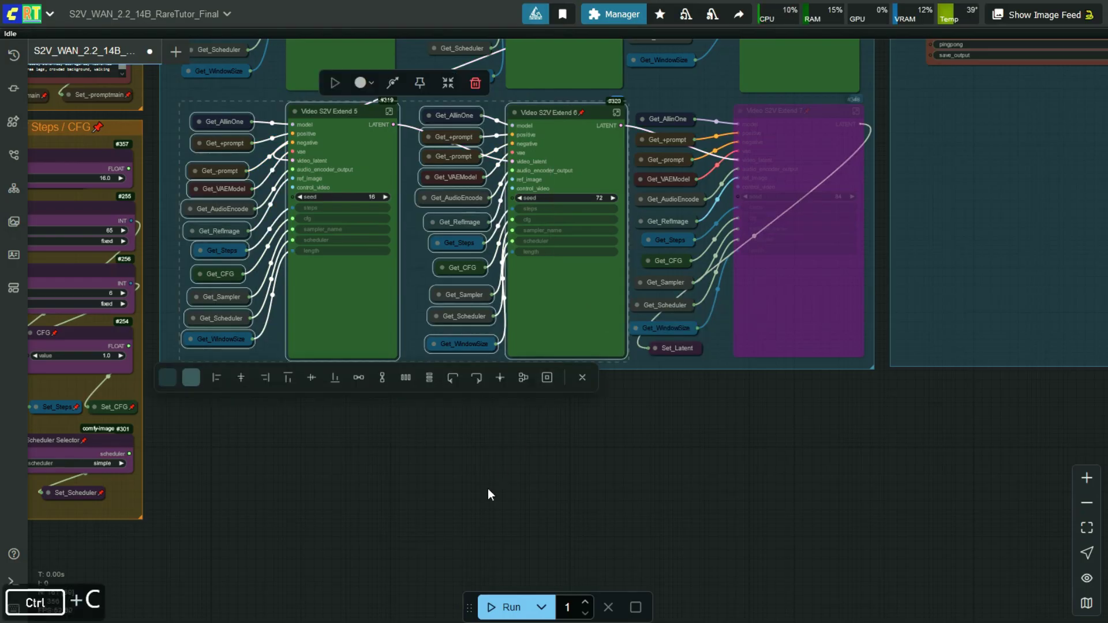
pyautogui.moveTo(487, 493); pyautogui.dragTo(602, 377)
pyautogui.scroll(-3, 603, 379)
pyautogui.click(504, 361)
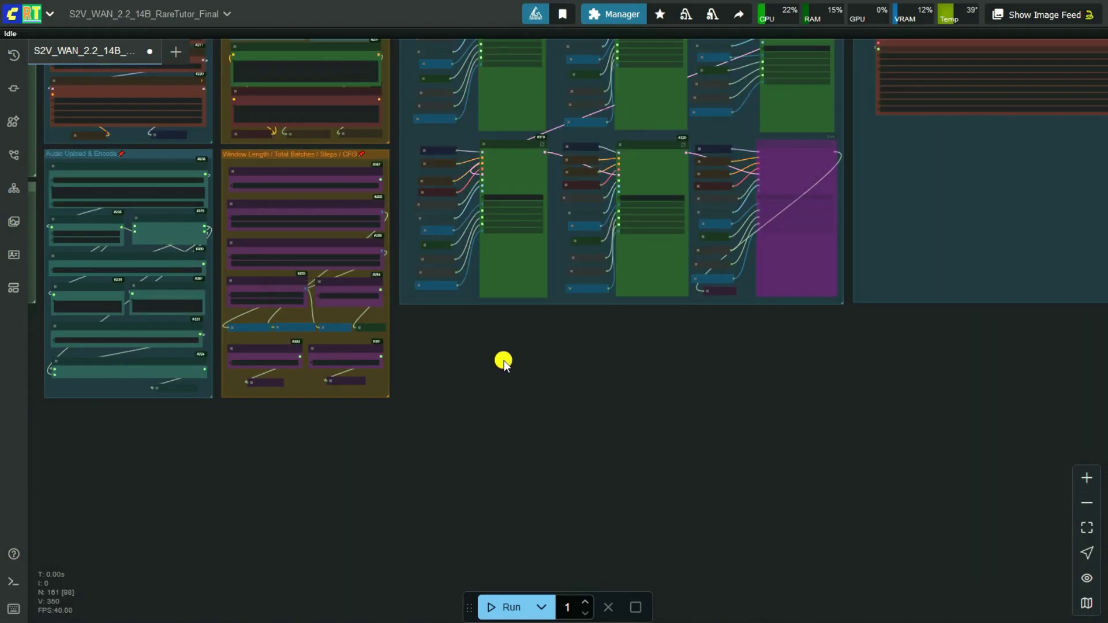
pyautogui.hotkey('ctrl', 'v')
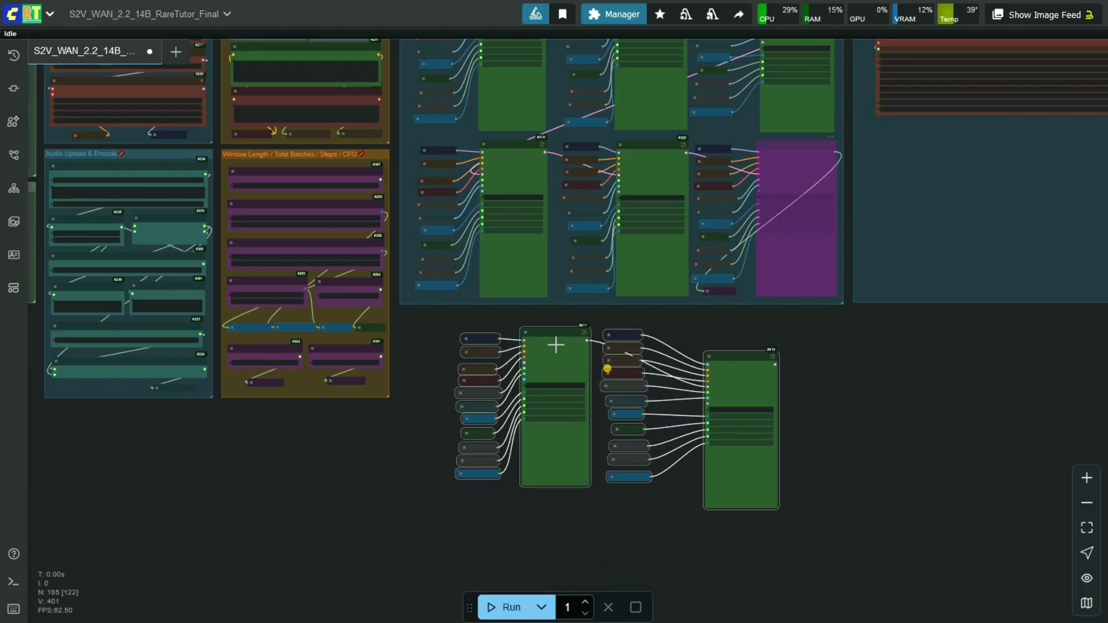
# Arrange the two pasted copies side by side and move Set_Latent down beside them
pyautogui.moveTo(732, 366); pyautogui.dragTo(713, 373)
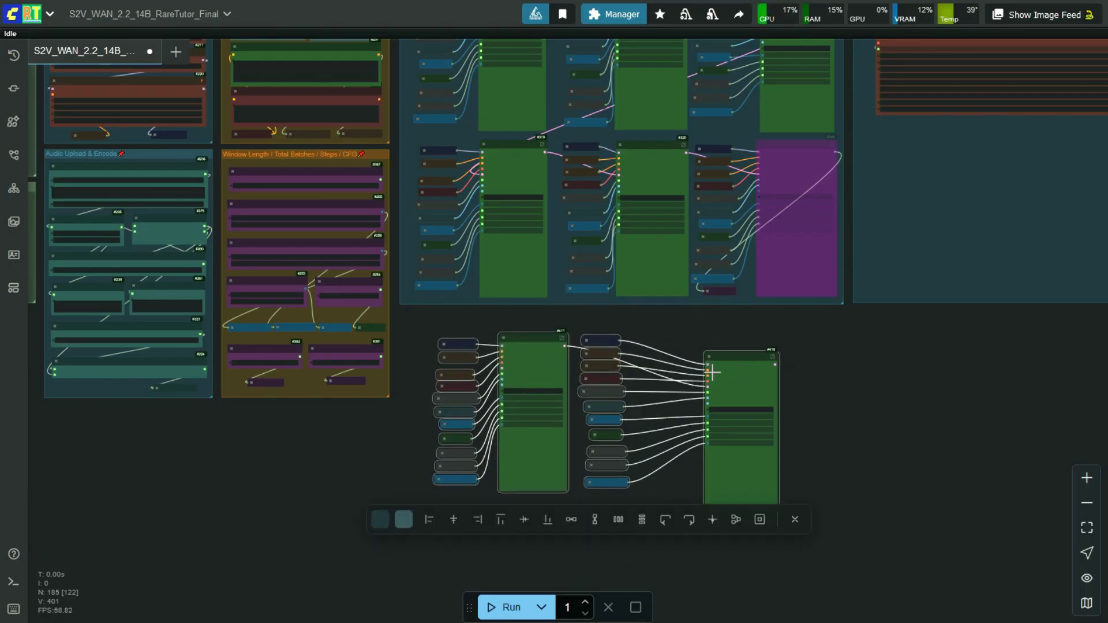
pyautogui.click(840, 359)
pyautogui.click(742, 379)
pyautogui.click(744, 333)
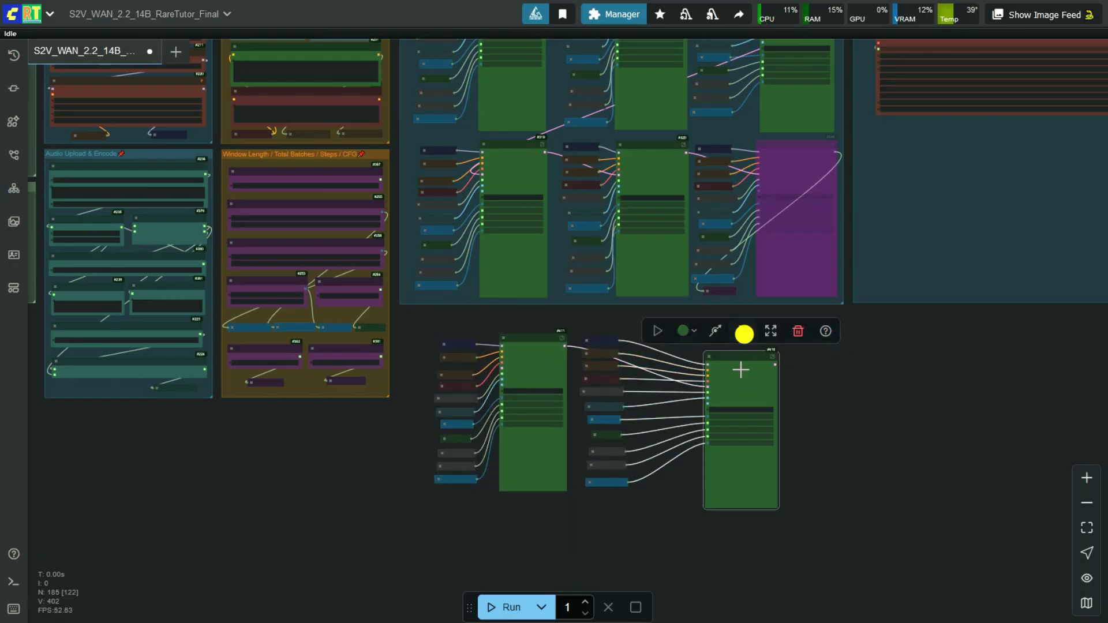
pyautogui.moveTo(741, 370); pyautogui.dragTo(706, 351)
pyautogui.click(853, 317)
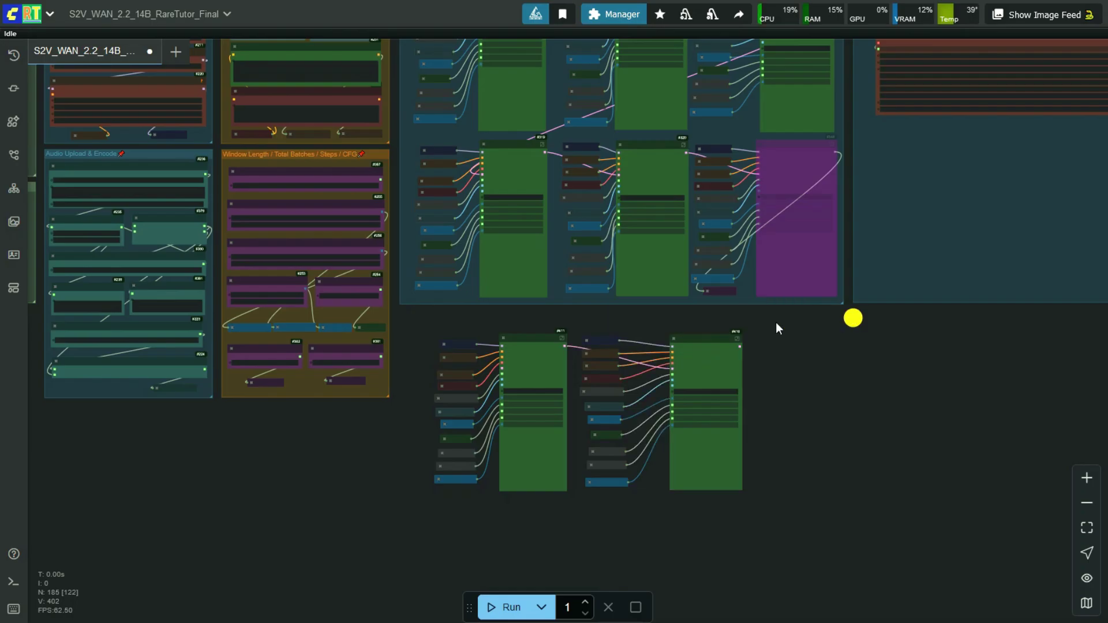
pyautogui.moveTo(715, 289); pyautogui.dragTo(822, 364)
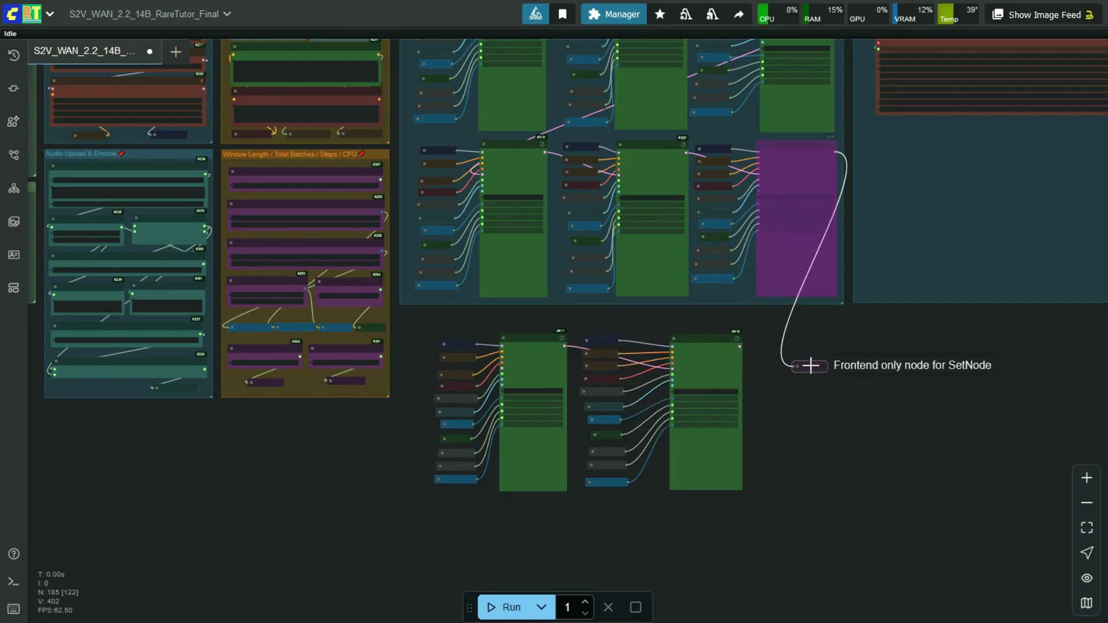
pyautogui.click(811, 365)
pyautogui.click(966, 336)
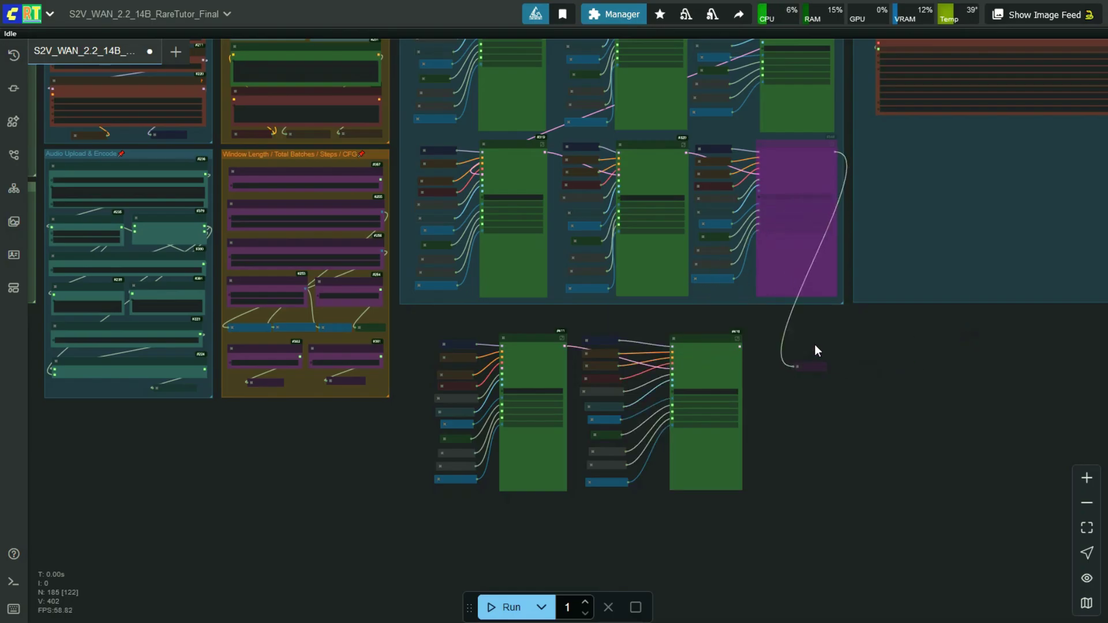
# Re-enable Extend 7, feed its LATENT into the first copy, and wire the second copy into Set_Latent
pyautogui.click(794, 151)
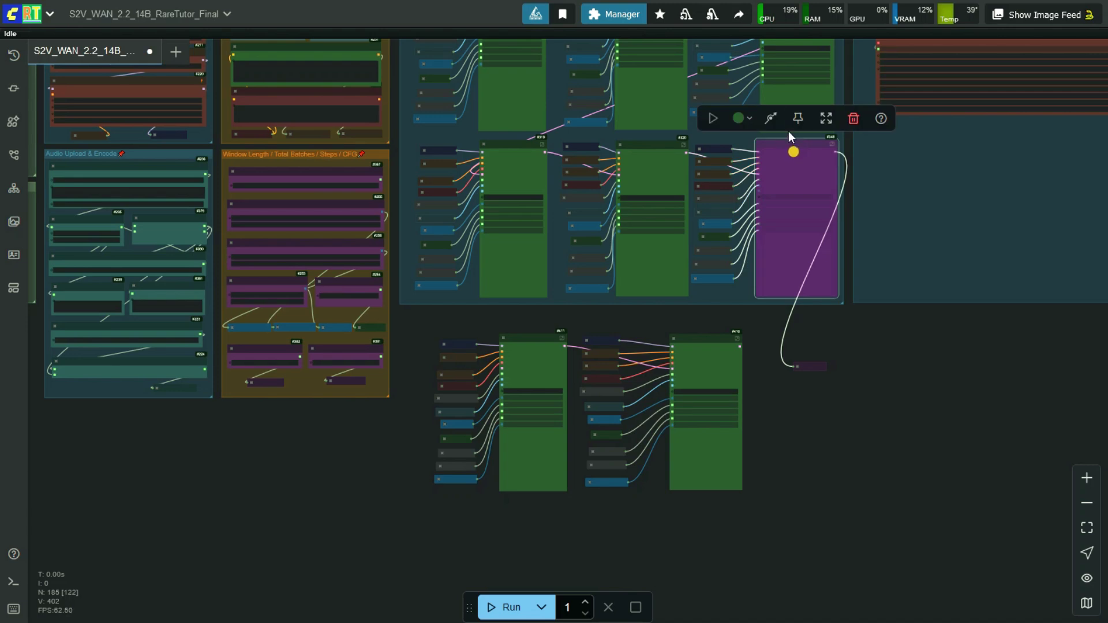
pyautogui.click(772, 119)
pyautogui.click(891, 344)
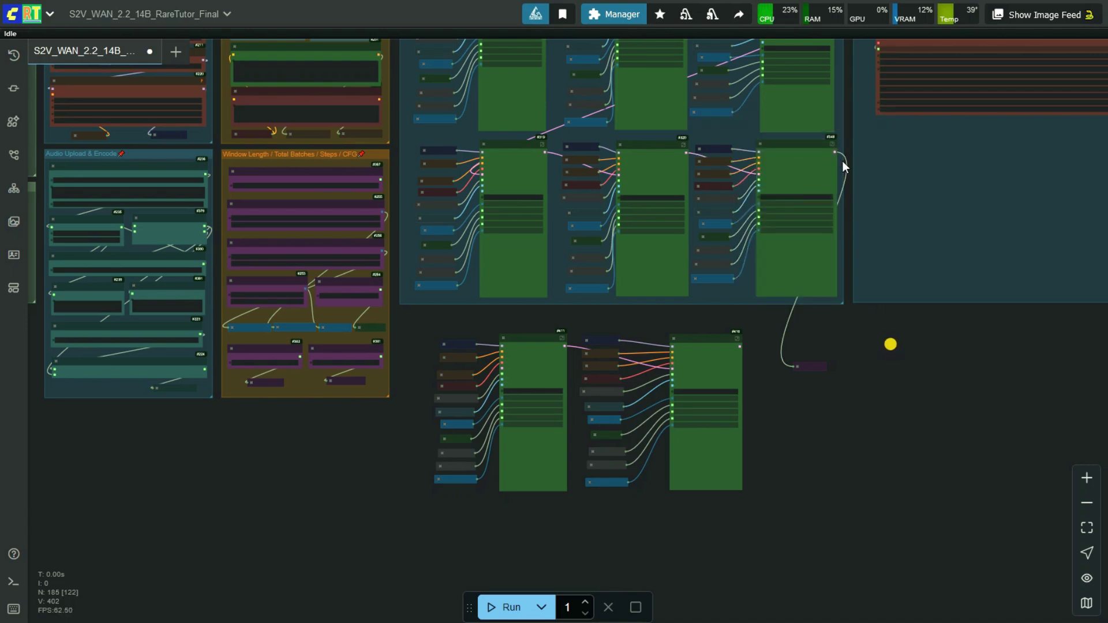
pyautogui.moveTo(834, 152); pyautogui.dragTo(502, 366)
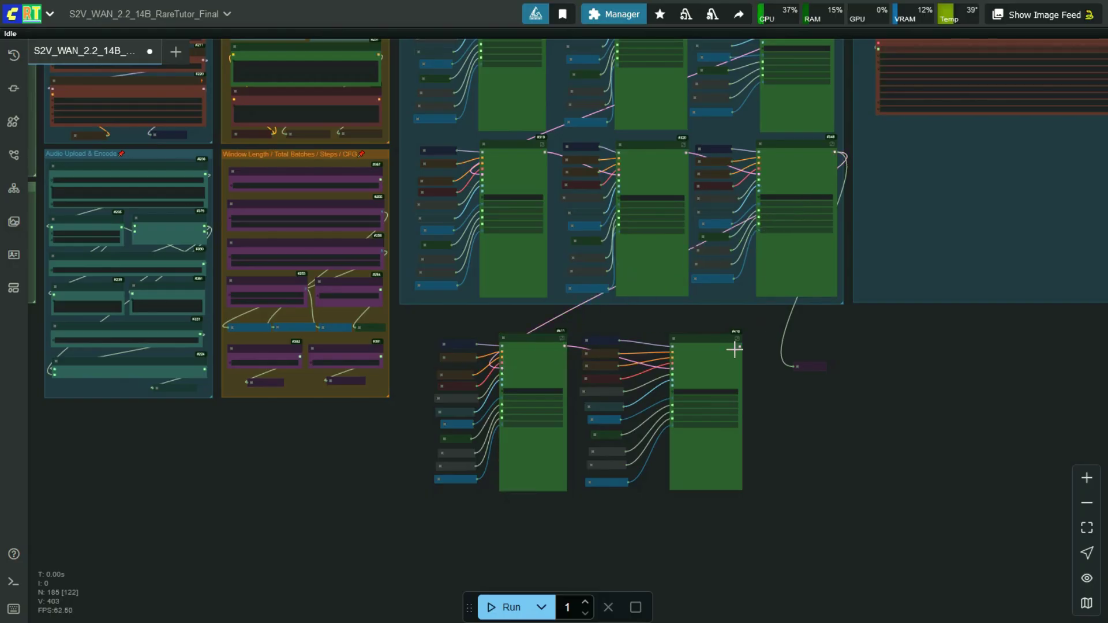
pyautogui.moveTo(738, 346); pyautogui.dragTo(797, 368)
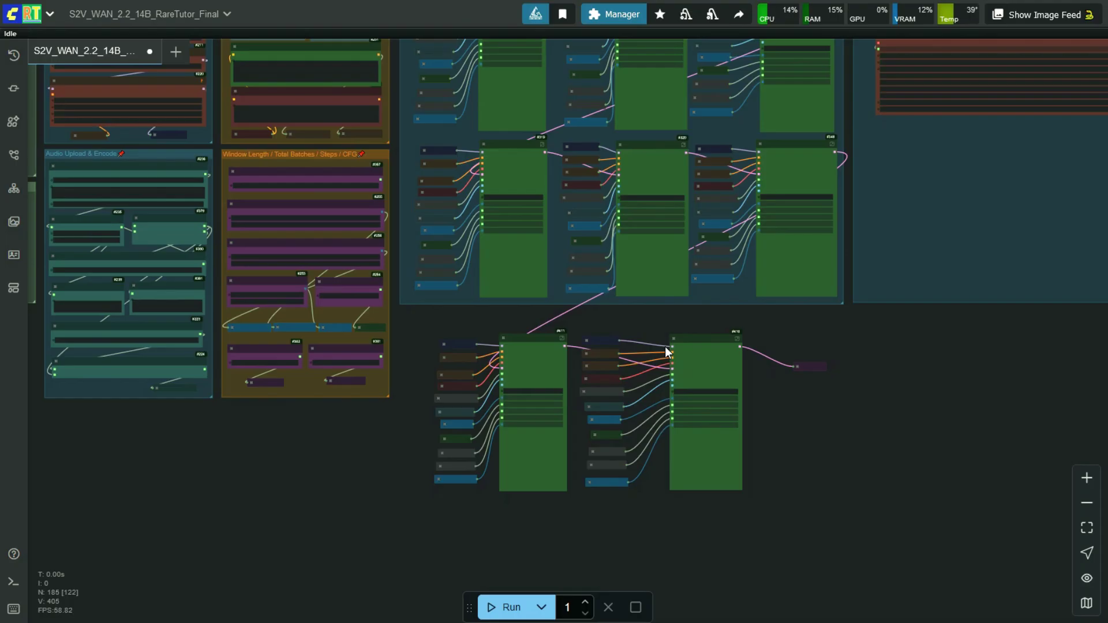
# Retitle the first copied node 'Video S2V Extend 8'
pyautogui.scroll(4, 771, 272)
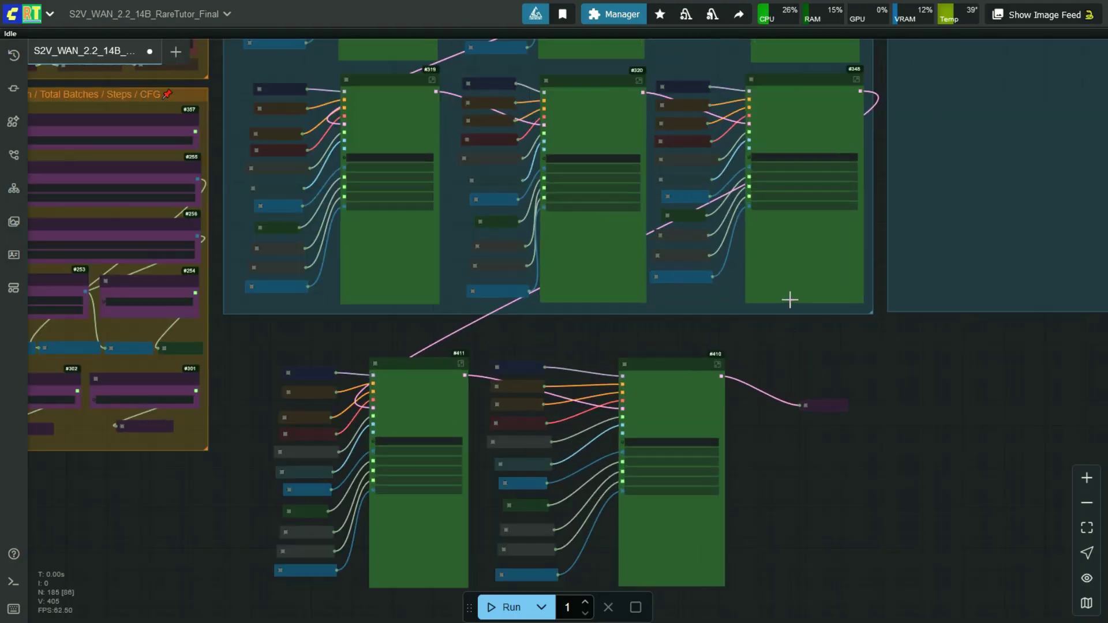
pyautogui.scroll(3, 838, 194)
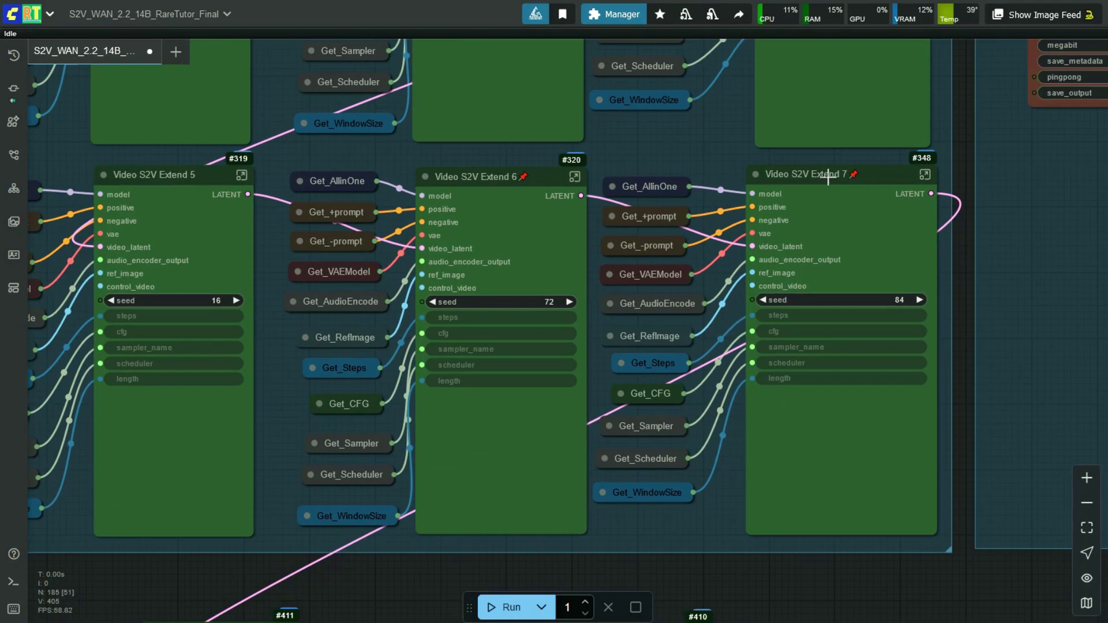
pyautogui.scroll(-4, 828, 178)
pyautogui.hscroll(-3, 883, 98)
pyautogui.scroll(5, 519, 519)
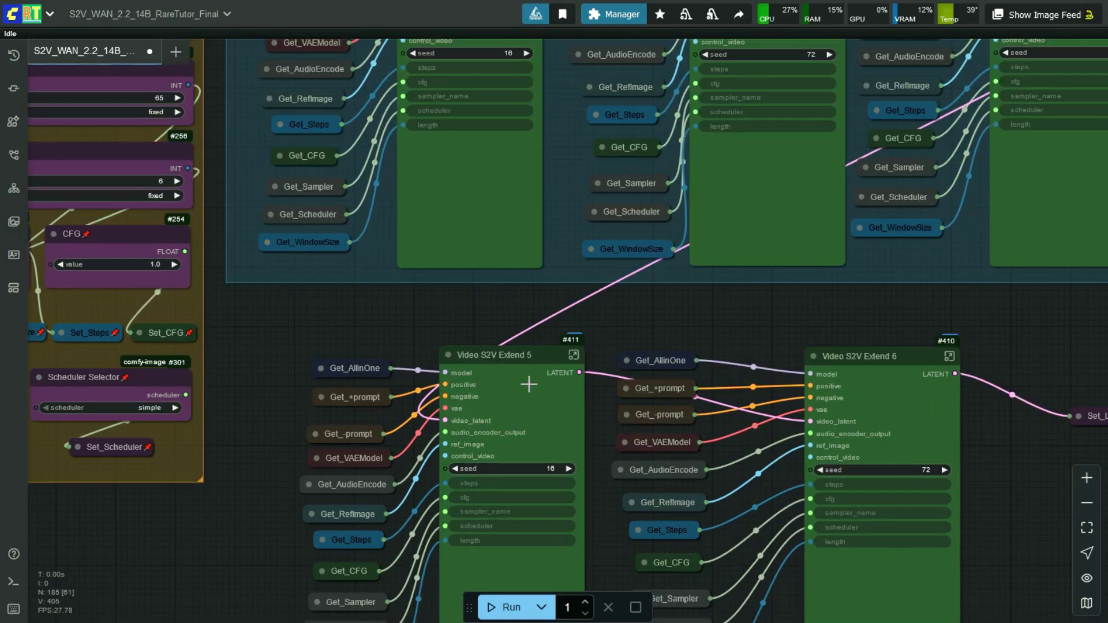
pyautogui.click(523, 355)
pyautogui.doubleClick(523, 355)
pyautogui.press('BackSpace')
pyautogui.press('BackSpace')
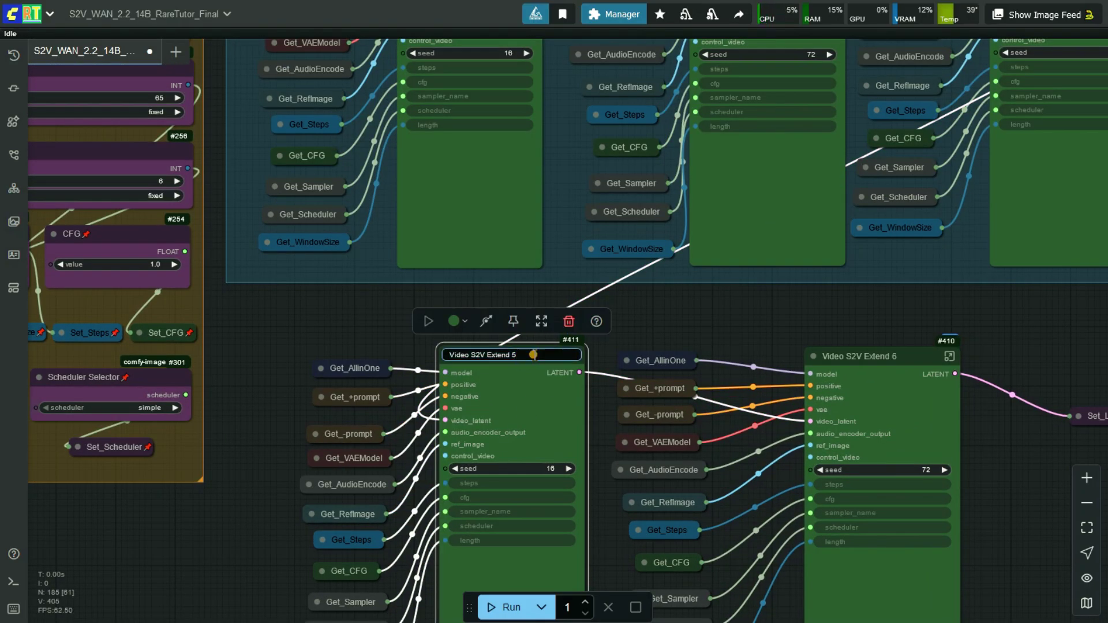
pyautogui.write('8')
pyautogui.press('Return')
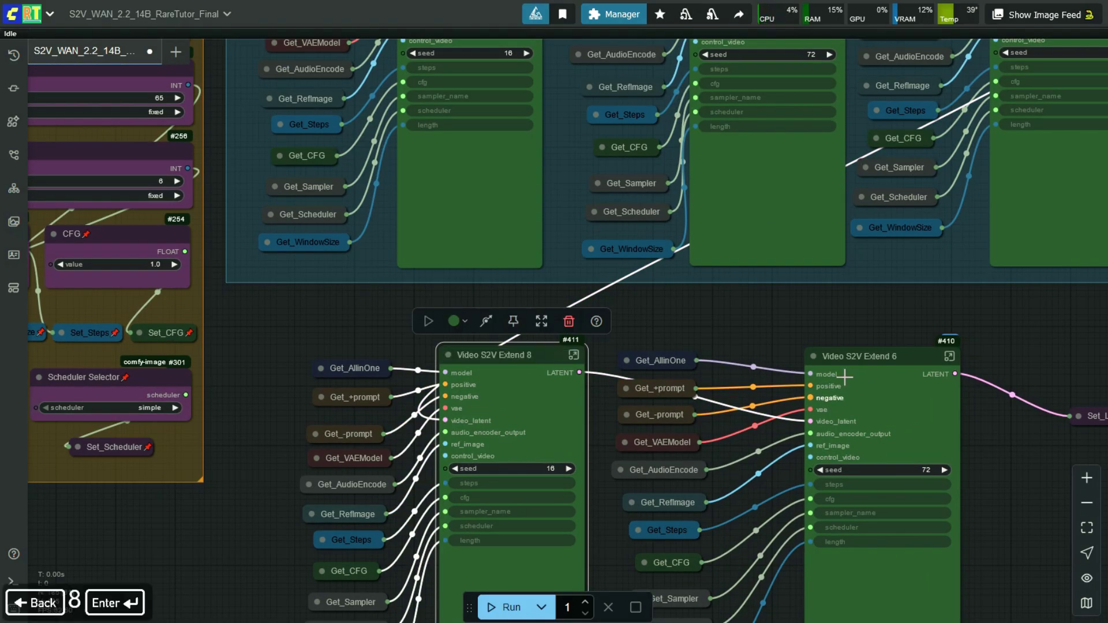
# Retitle the second copied node 'Video S2V Extend 9'
pyautogui.click(885, 359)
pyautogui.doubleClick(886, 358)
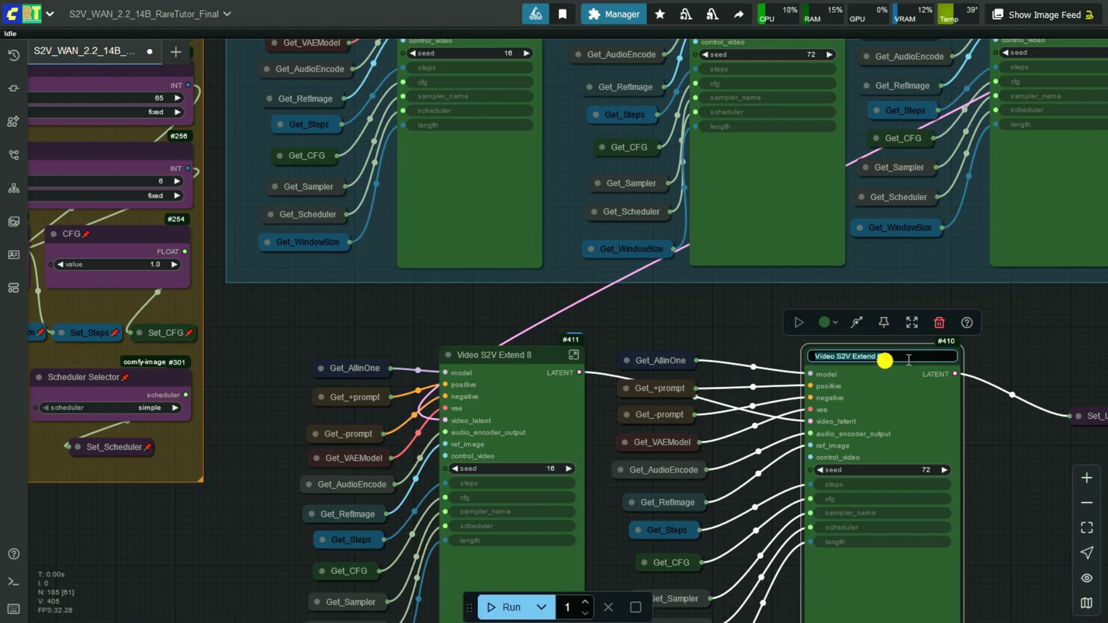
pyautogui.press('BackSpace')
pyautogui.write('9')
pyautogui.press('Return')
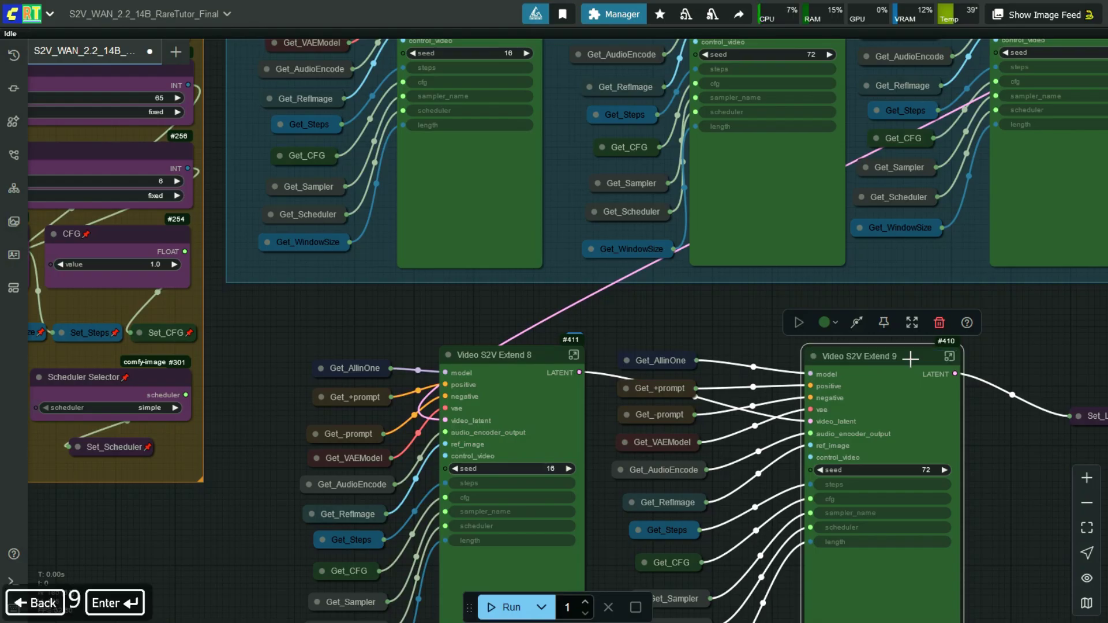
# Set Total Batches to 9
pyautogui.scroll(-5, 1029, 330)
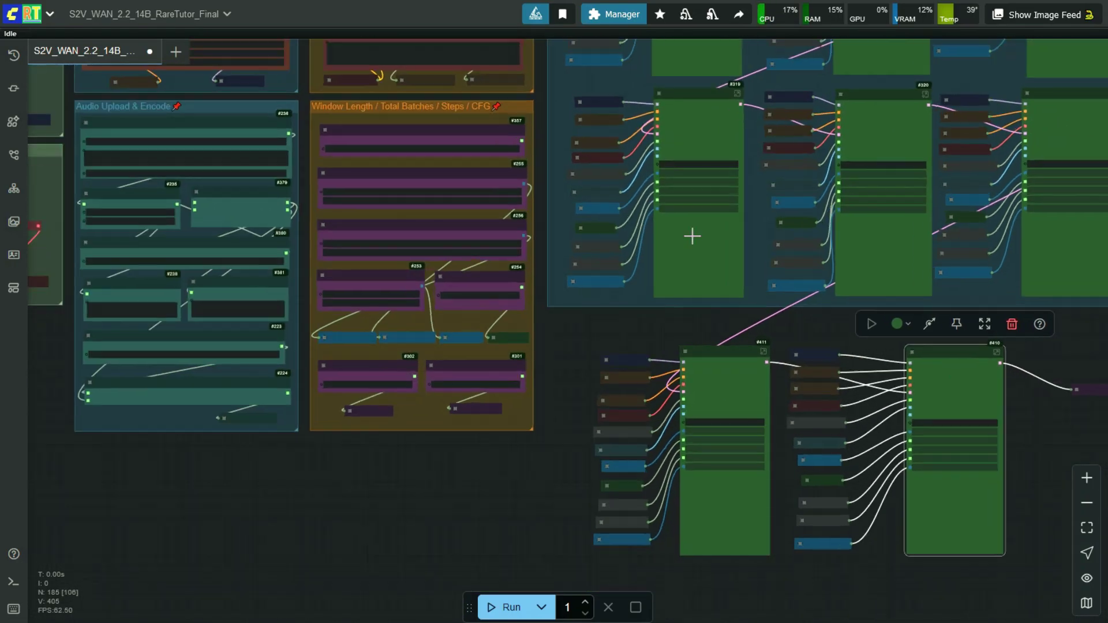
pyautogui.scroll(-3, 789, 564)
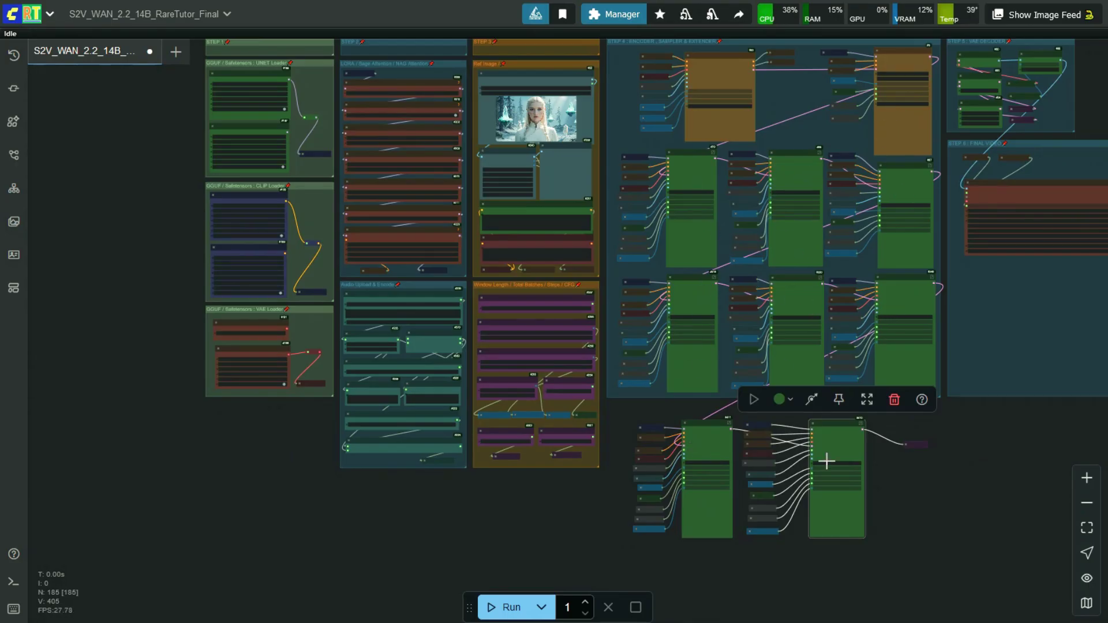
pyautogui.scroll(10, 478, 464)
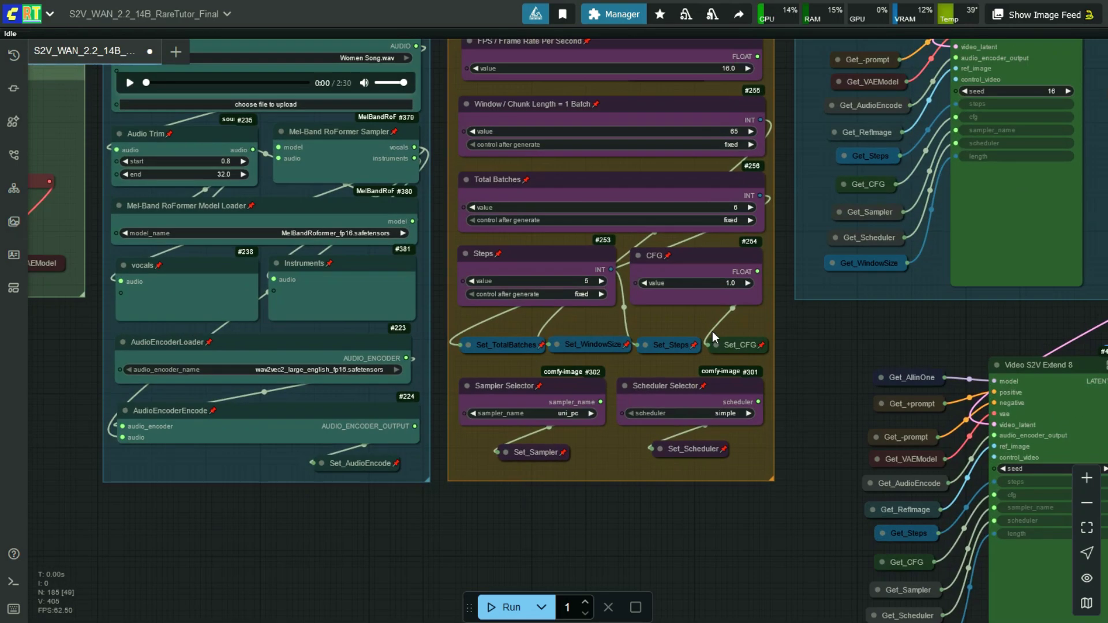
pyautogui.scroll(3, 841, 359)
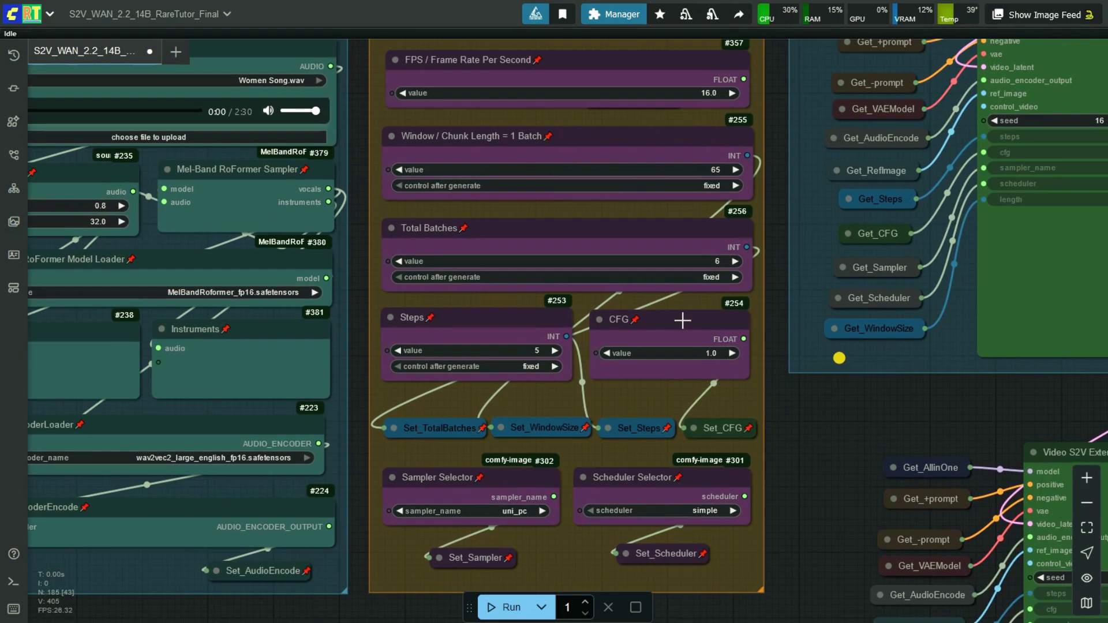
pyautogui.click(691, 266)
pyautogui.write('9')
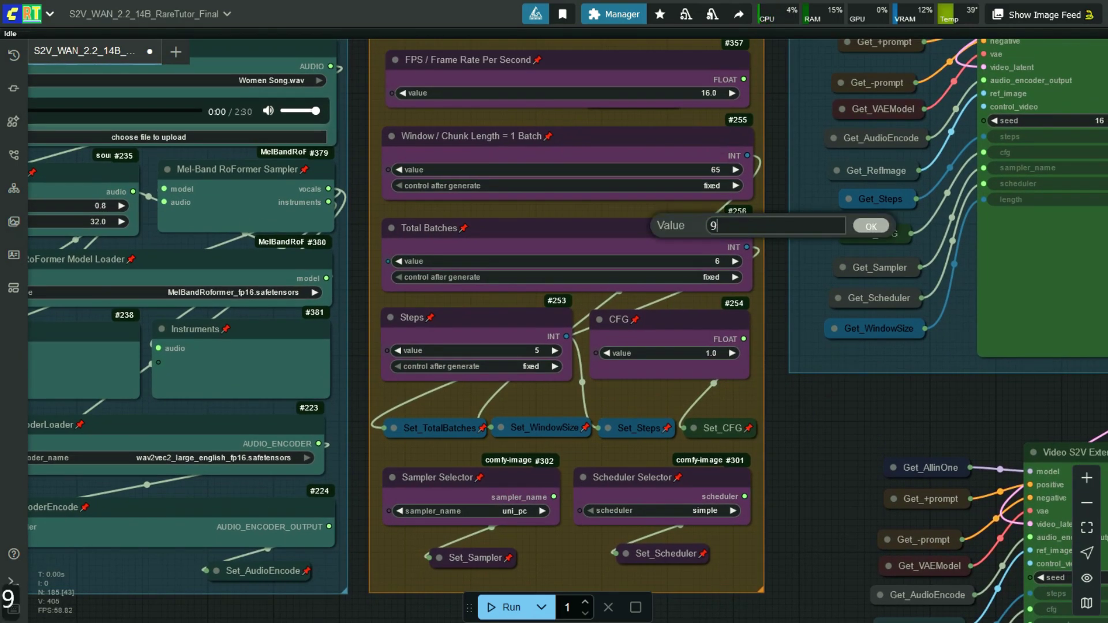
pyautogui.press('Return')
# Relink Set_Latent to take its input from Extend 7's LATENT output
pyautogui.scroll(-5, 1058, 323)
pyautogui.moveTo(1059, 322); pyautogui.dragTo(788, 304)
pyautogui.scroll(2, 986, 334)
pyautogui.scroll(1, 919, 382)
pyautogui.moveTo(937, 102); pyautogui.dragTo(777, 306)
pyautogui.click(910, 375)
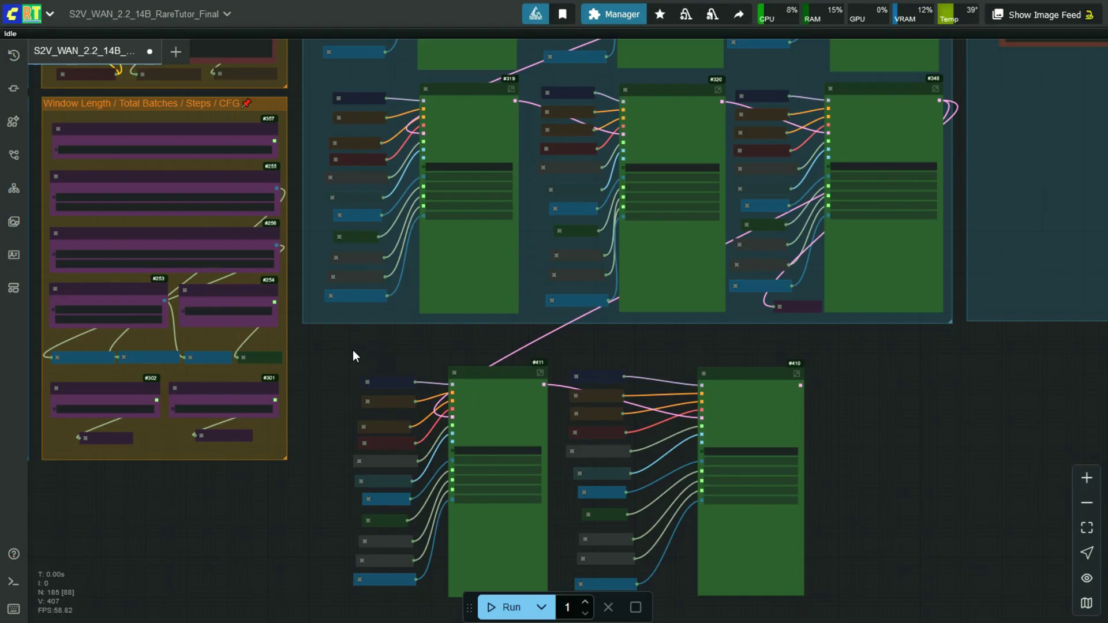
# Delete the copied Extend 8 and 9 node cluster below the chain
pyautogui.moveTo(352, 350); pyautogui.dragTo(825, 604)
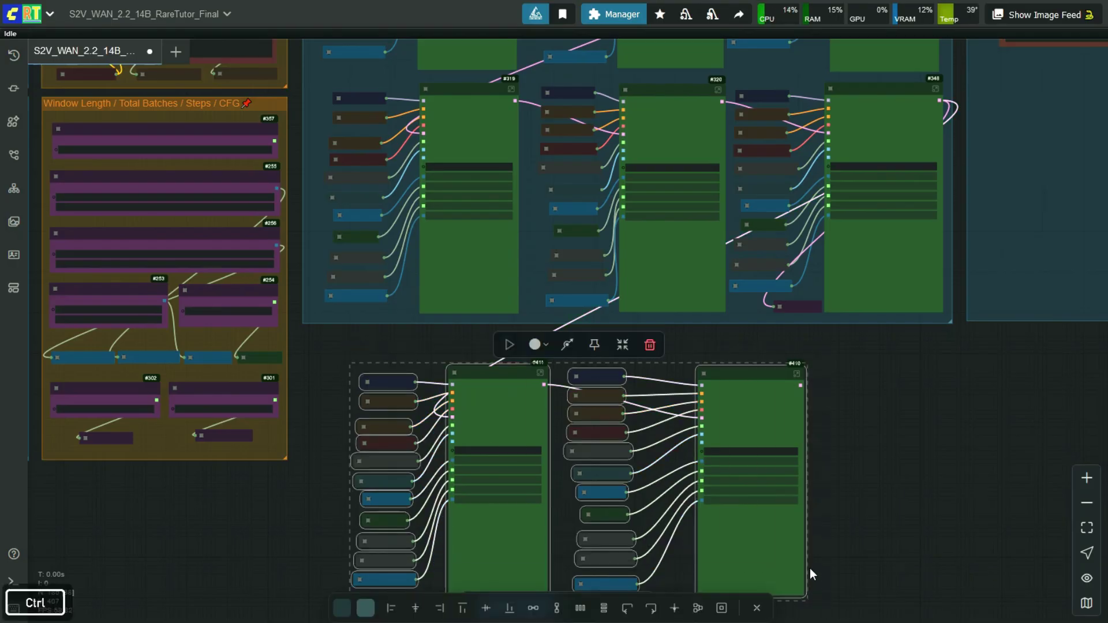
pyautogui.press('Delete')
pyautogui.scroll(-2, 791, 445)
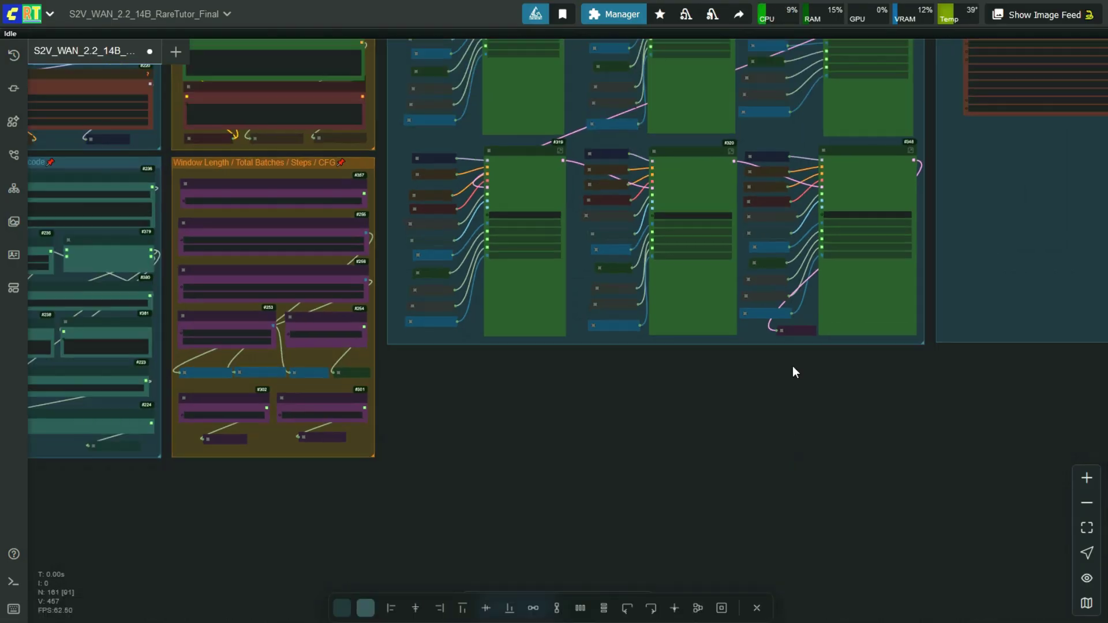
# Nudge Set_Latent slightly up-left, then bring Extend 5, 6 and the Window Length group into view
pyautogui.moveTo(791, 327); pyautogui.dragTo(782, 326)
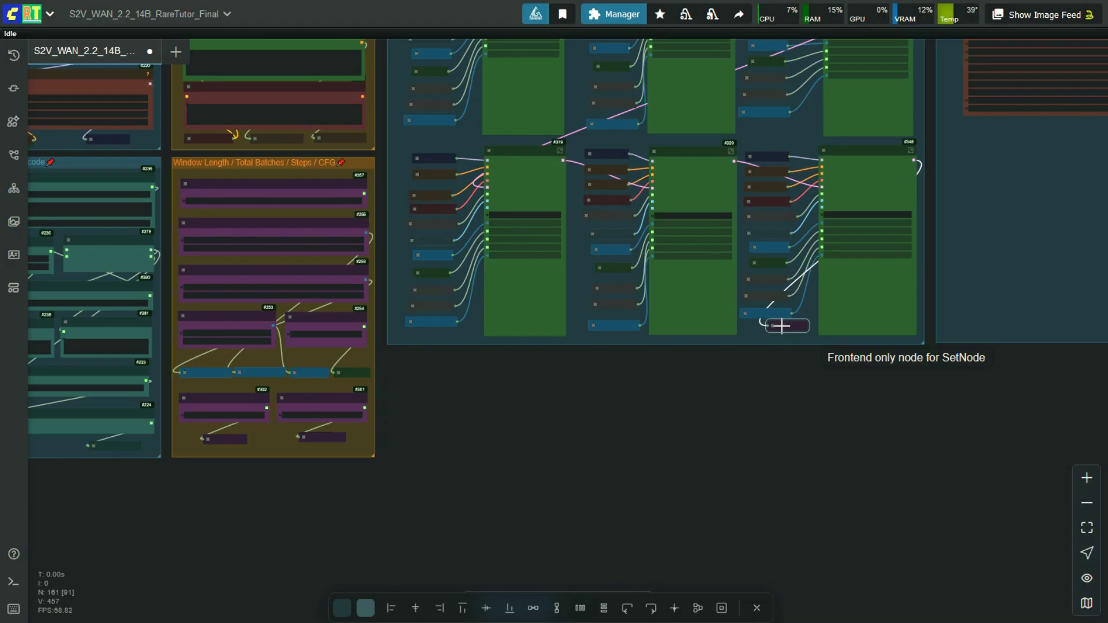
pyautogui.click(782, 375)
pyautogui.scroll(-5, 774, 404)
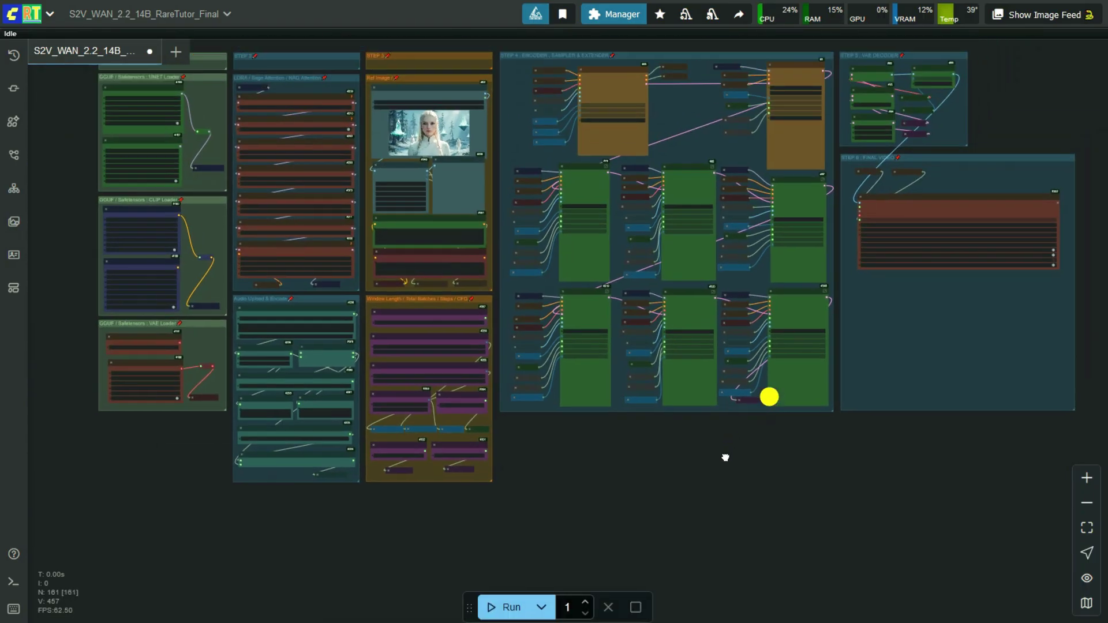
pyautogui.scroll(-1, 724, 458)
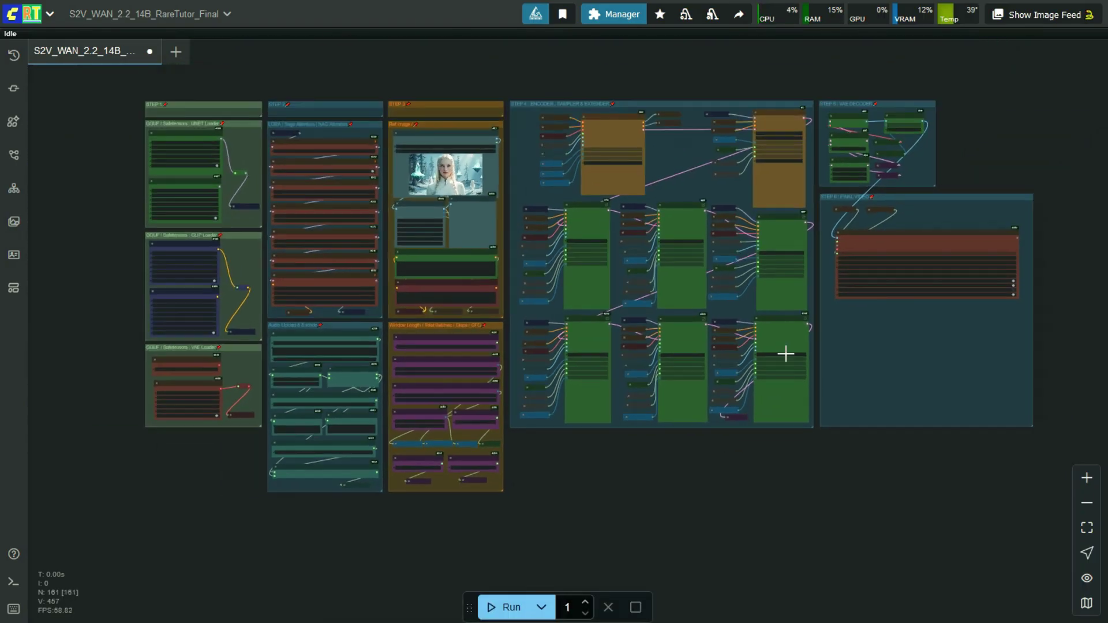
pyautogui.moveTo(983, 106); pyautogui.dragTo(976, 111)
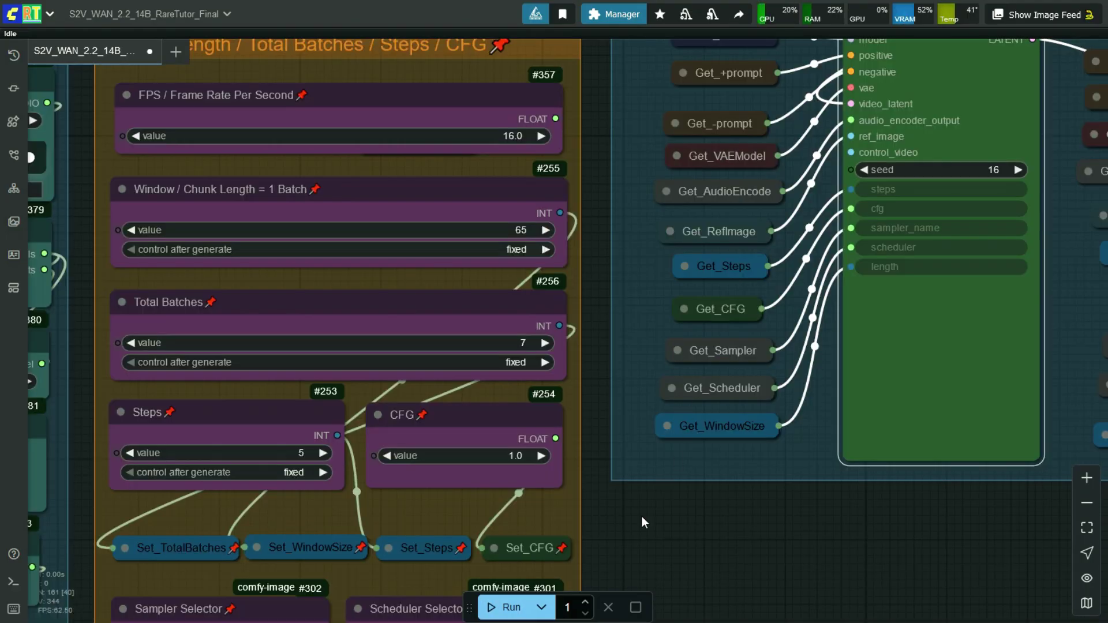
pyautogui.moveTo(642, 516); pyautogui.dragTo(648, 463)
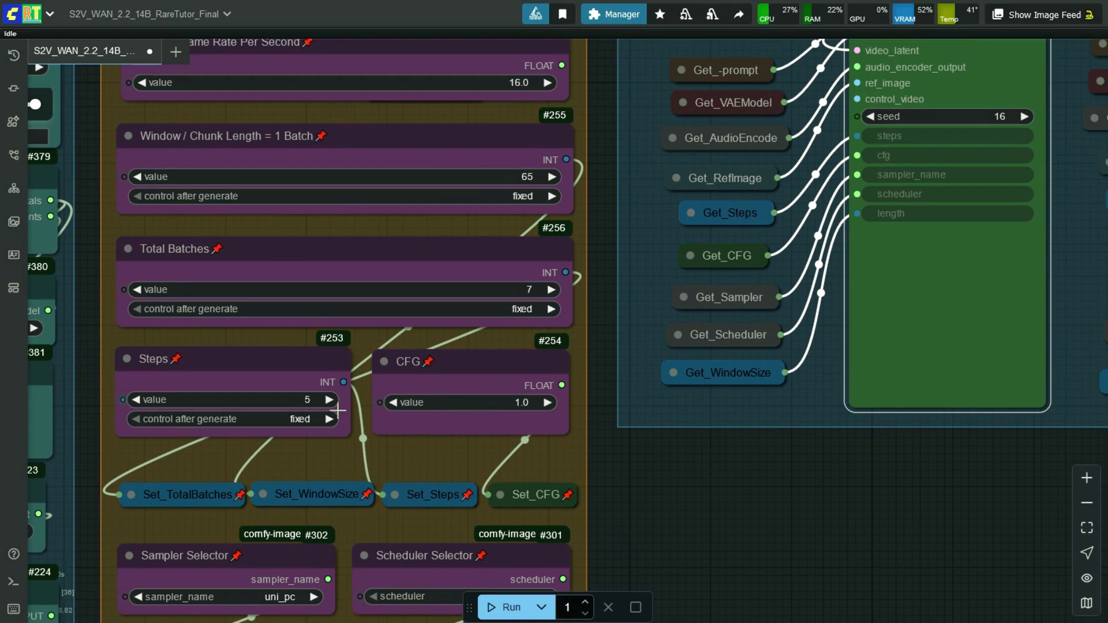
pyautogui.scroll(-2, 801, 463)
pyautogui.moveTo(801, 463); pyautogui.dragTo(595, 479)
pyautogui.scroll(-2, 594, 479)
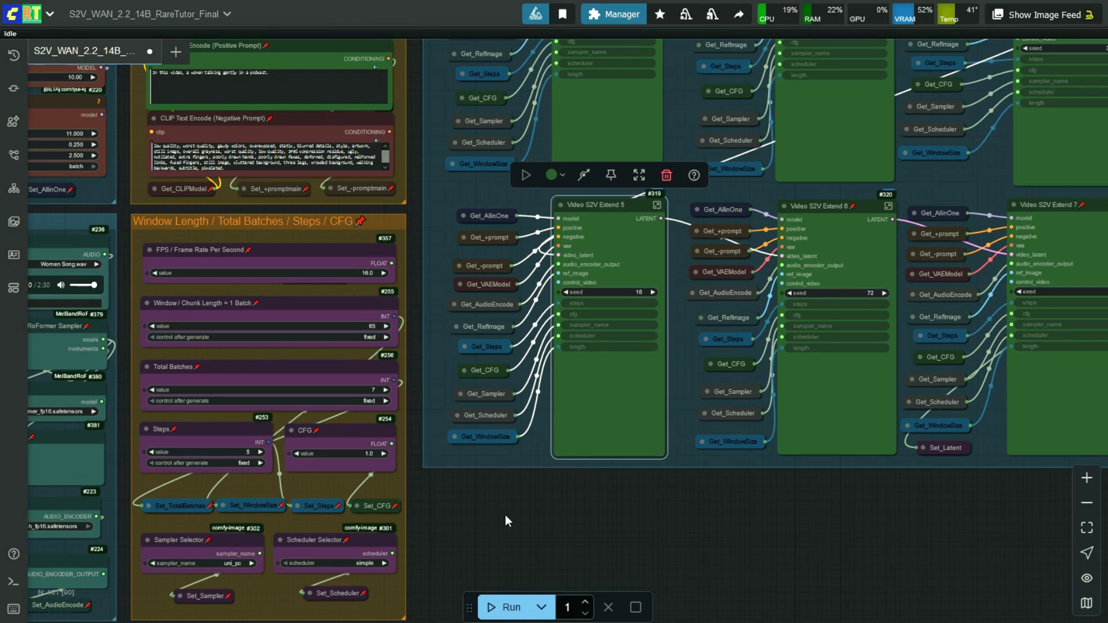
pyautogui.moveTo(505, 515); pyautogui.dragTo(756, 514)
pyautogui.moveTo(960, 428); pyautogui.dragTo(614, 485)
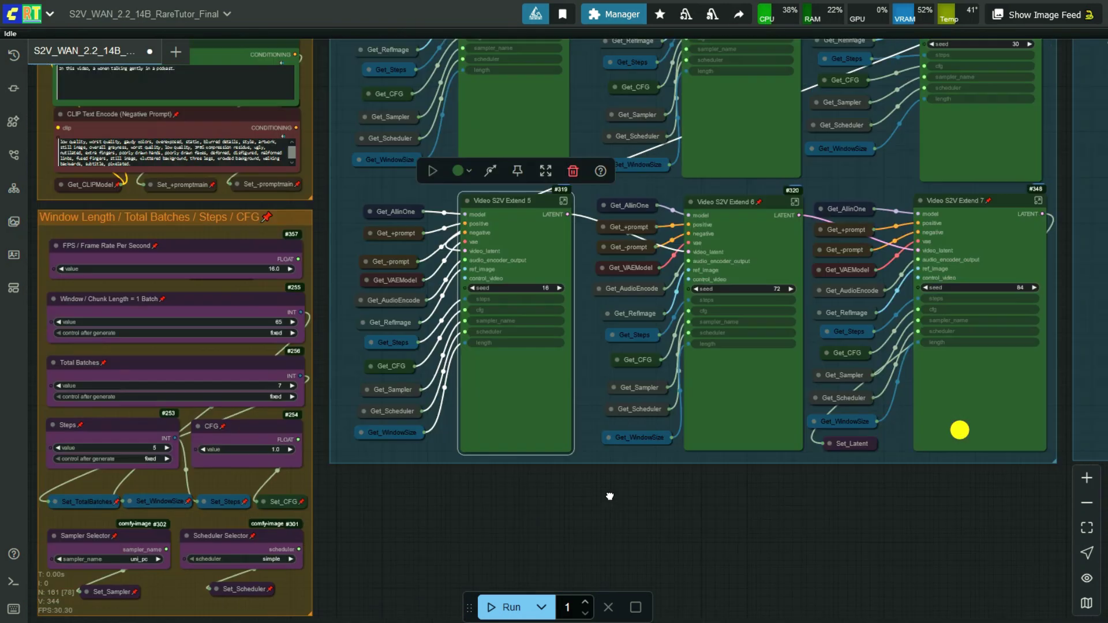
pyautogui.moveTo(554, 512); pyautogui.dragTo(816, 438)
pyautogui.scroll(4, 462, 365)
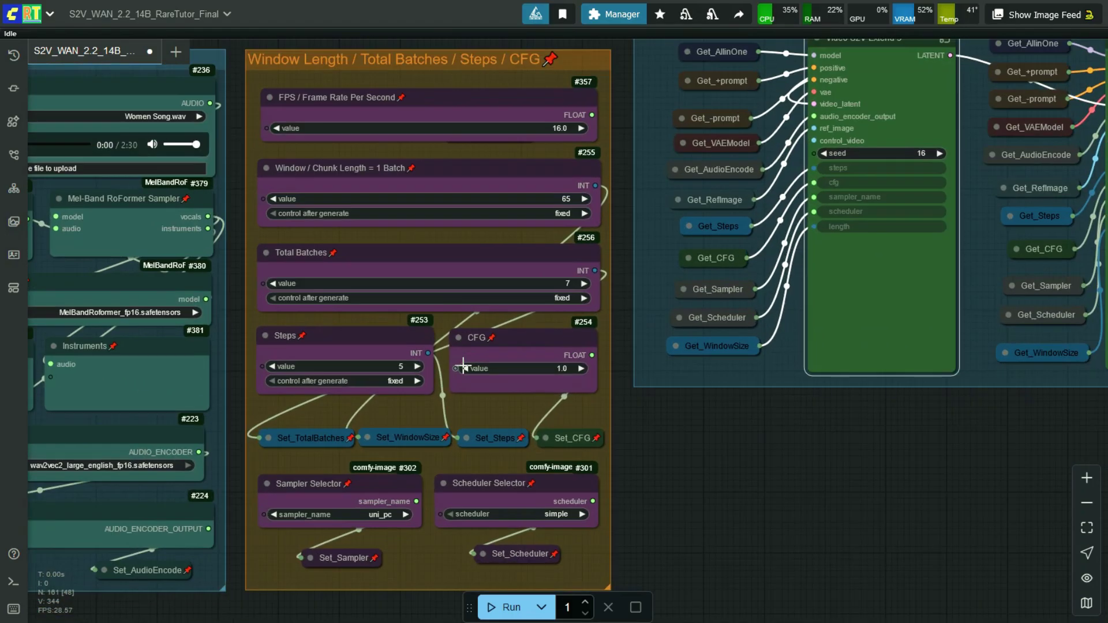
pyautogui.scroll(2, 296, 328)
pyautogui.scroll(3, 296, 328)
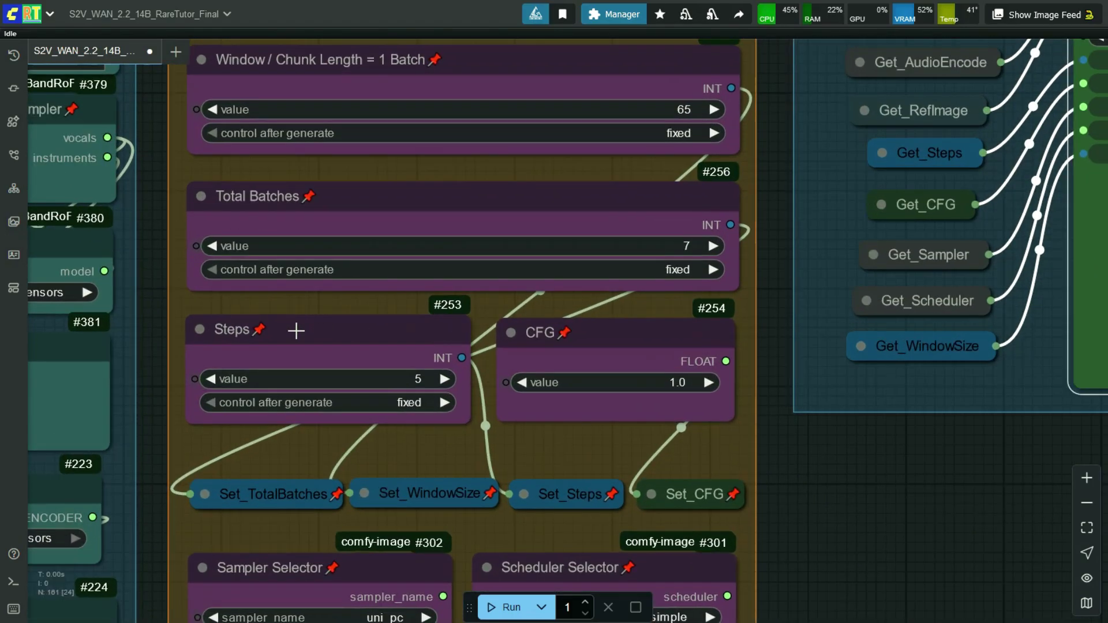
pyautogui.click(374, 389)
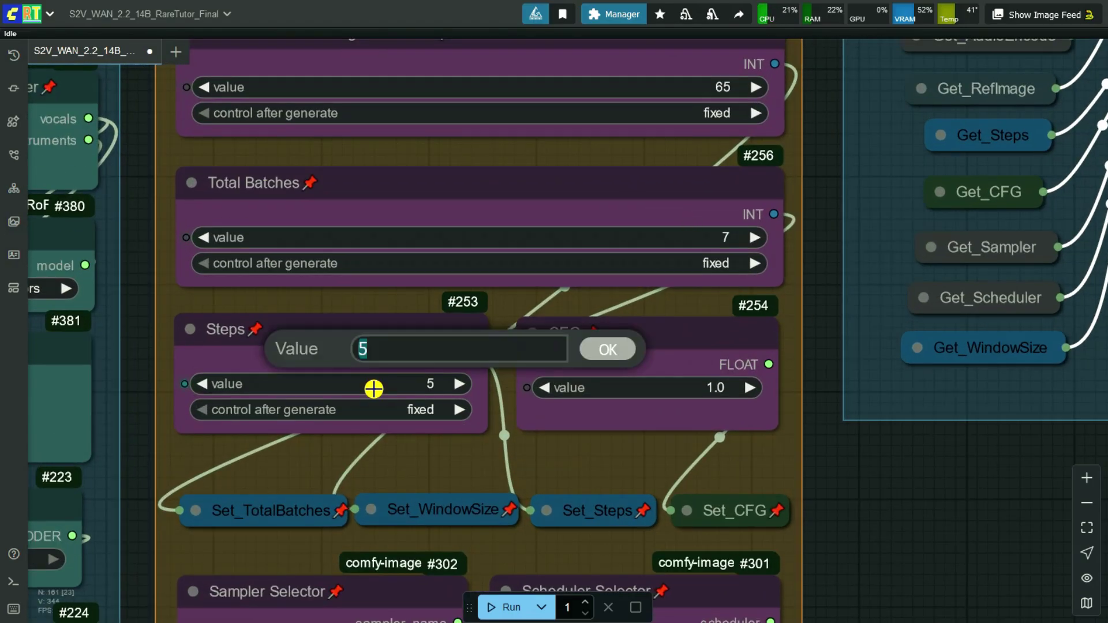
pyautogui.write('5')
pyautogui.press('Return')
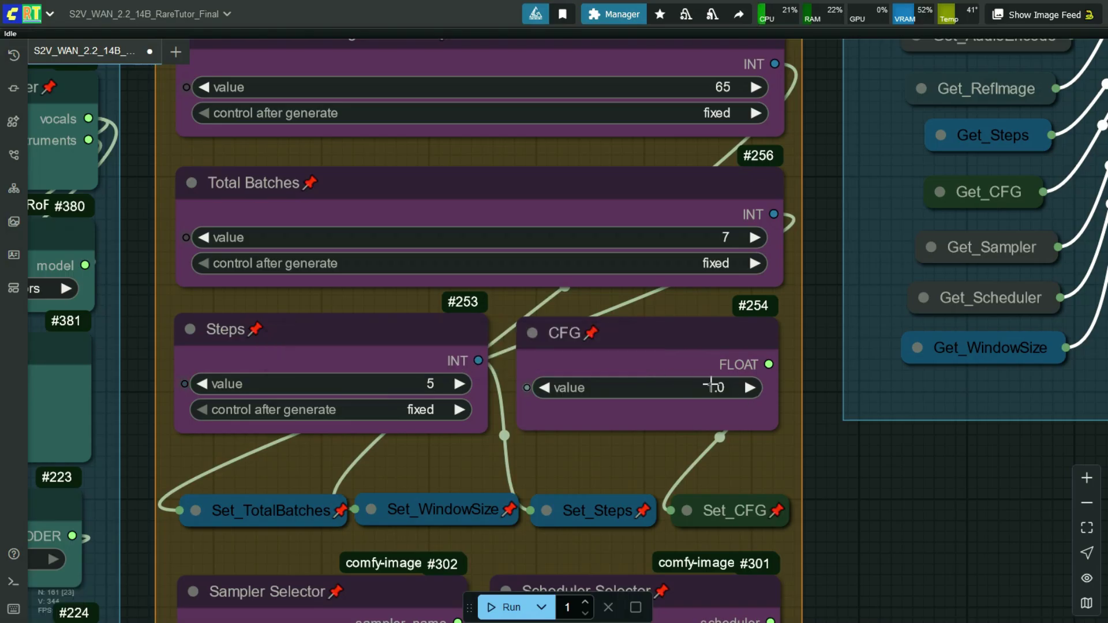
pyautogui.moveTo(822, 477); pyautogui.dragTo(846, 252)
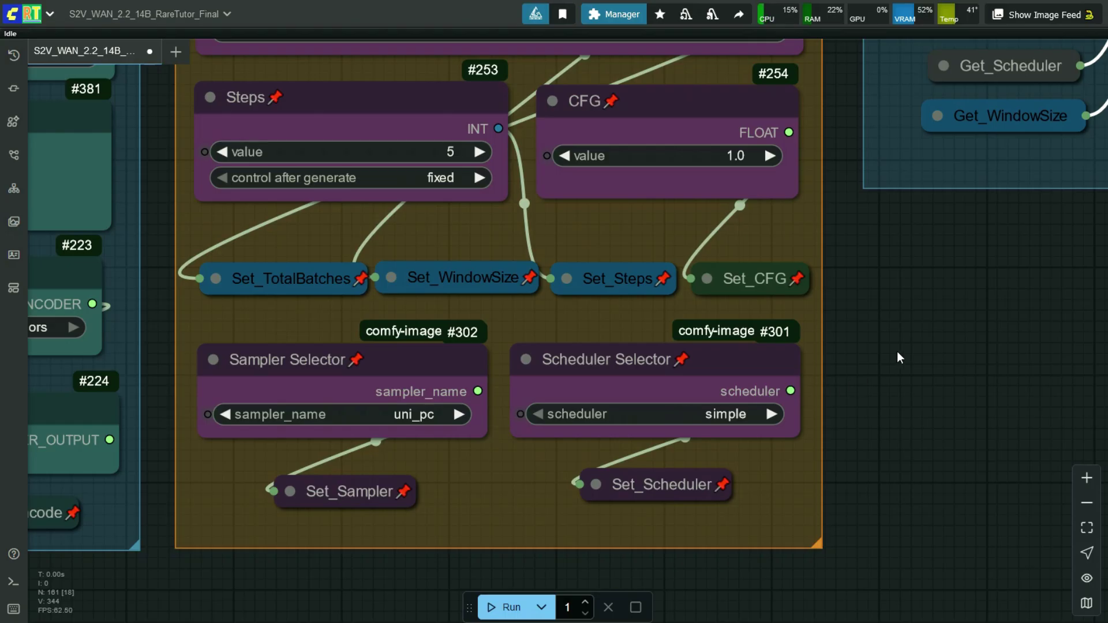
pyautogui.scroll(-1, 896, 351)
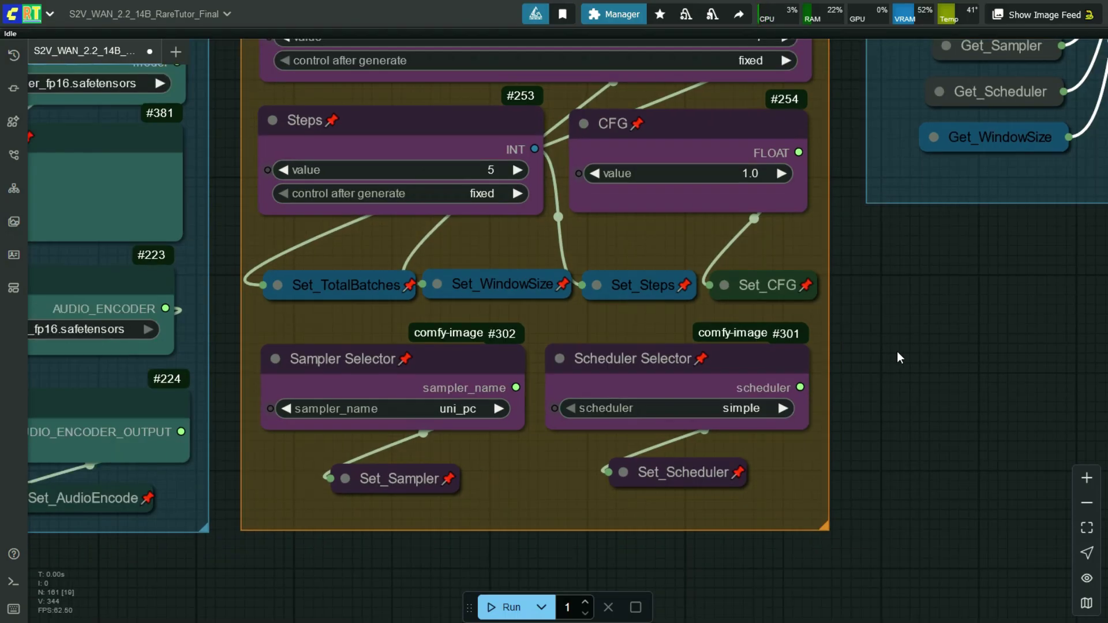
pyautogui.scroll(-2, 897, 352)
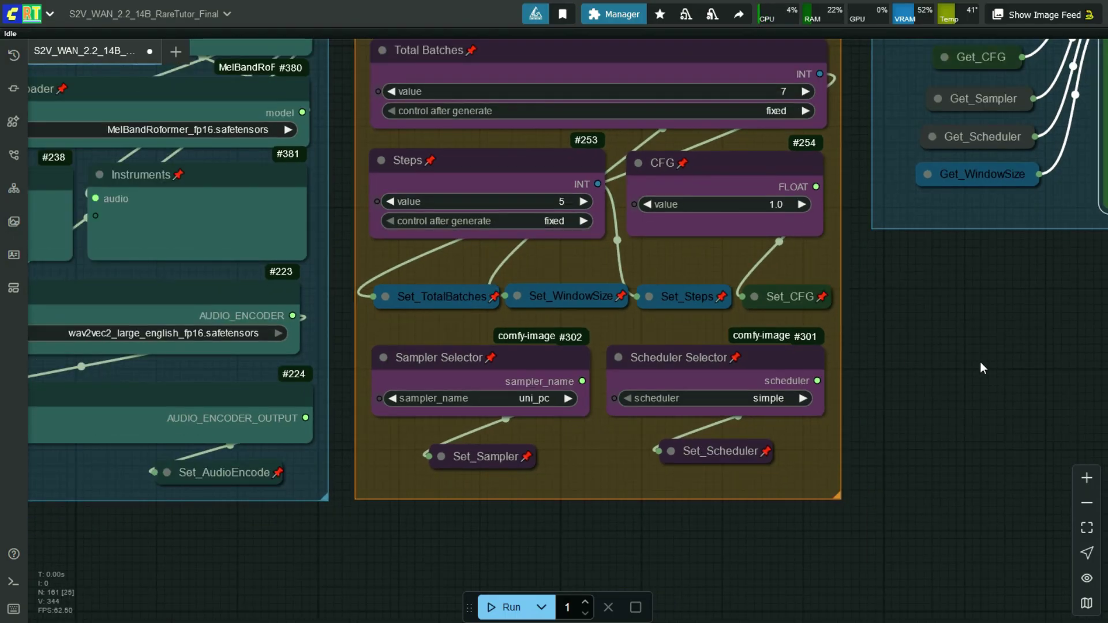
pyautogui.scroll(-3, 980, 362)
pyautogui.hscroll(10, 1054, 356)
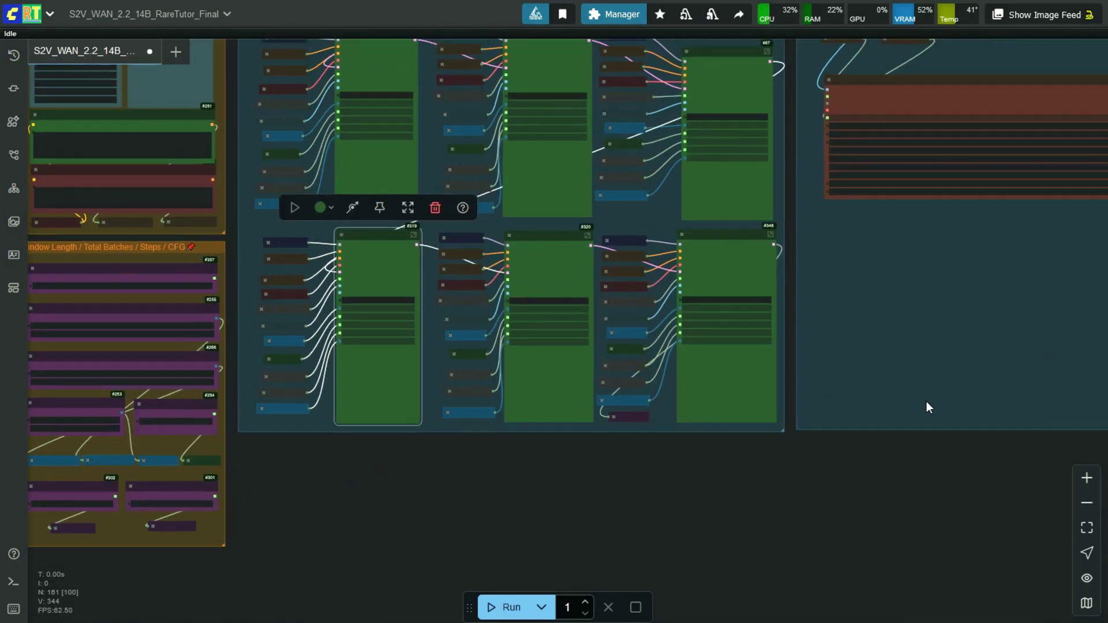
pyautogui.hscroll(5, 903, 453)
pyautogui.scroll(1, 641, 250)
pyautogui.scroll(3, 719, 225)
pyautogui.scroll(2, 566, 267)
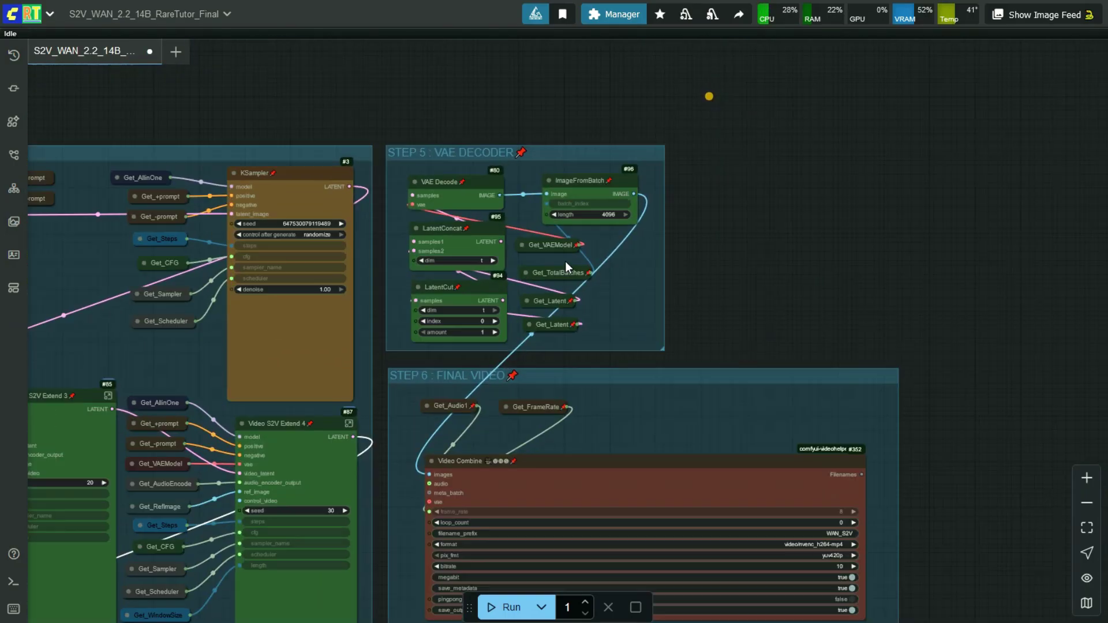
pyautogui.scroll(2, 473, 169)
pyautogui.scroll(3, 483, 252)
pyautogui.scroll(3, 658, 299)
pyautogui.scroll(2, 657, 299)
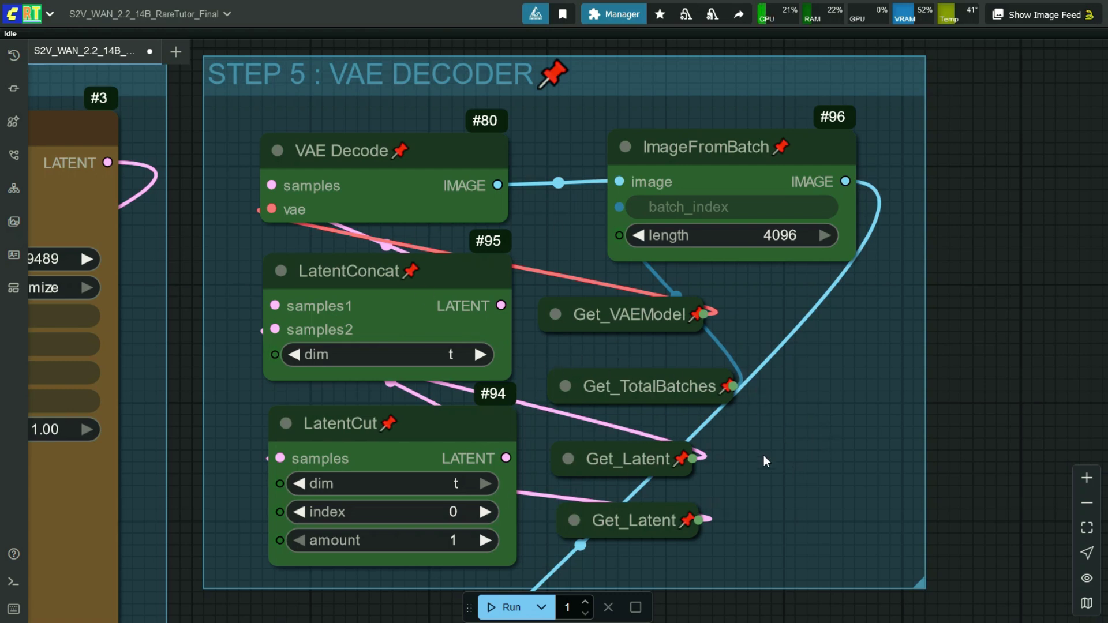
pyautogui.moveTo(1023, 411); pyautogui.dragTo(972, 208)
pyautogui.scroll(-3, 953, 154)
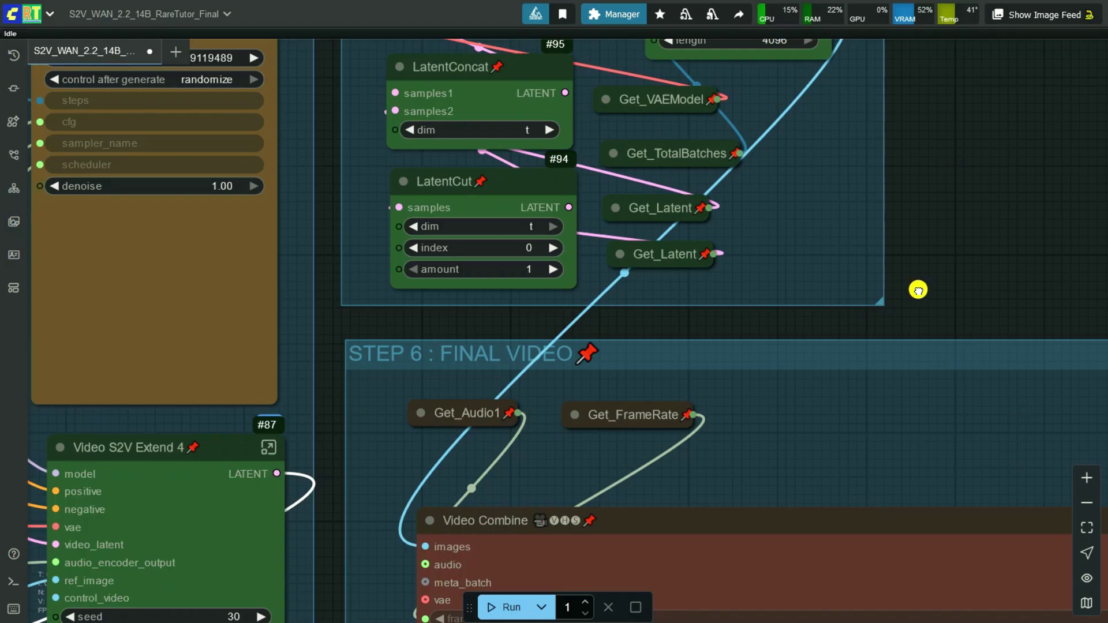
pyautogui.scroll(-5, 919, 290)
pyautogui.scroll(5, 701, 47)
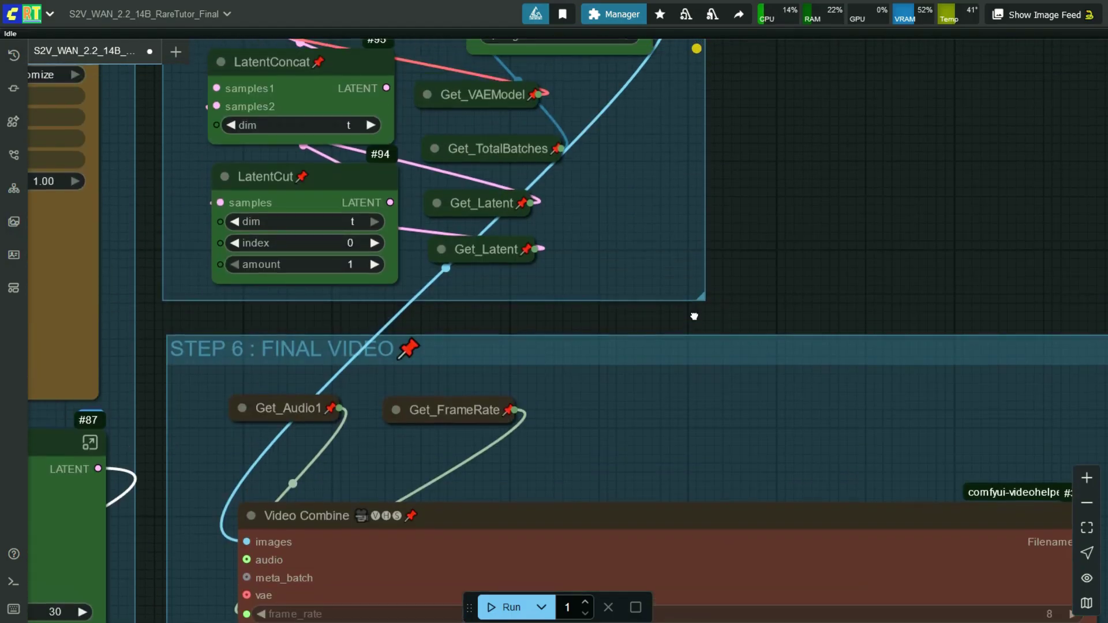
pyautogui.scroll(-3, 650, 136)
pyautogui.scroll(-3, 650, 136)
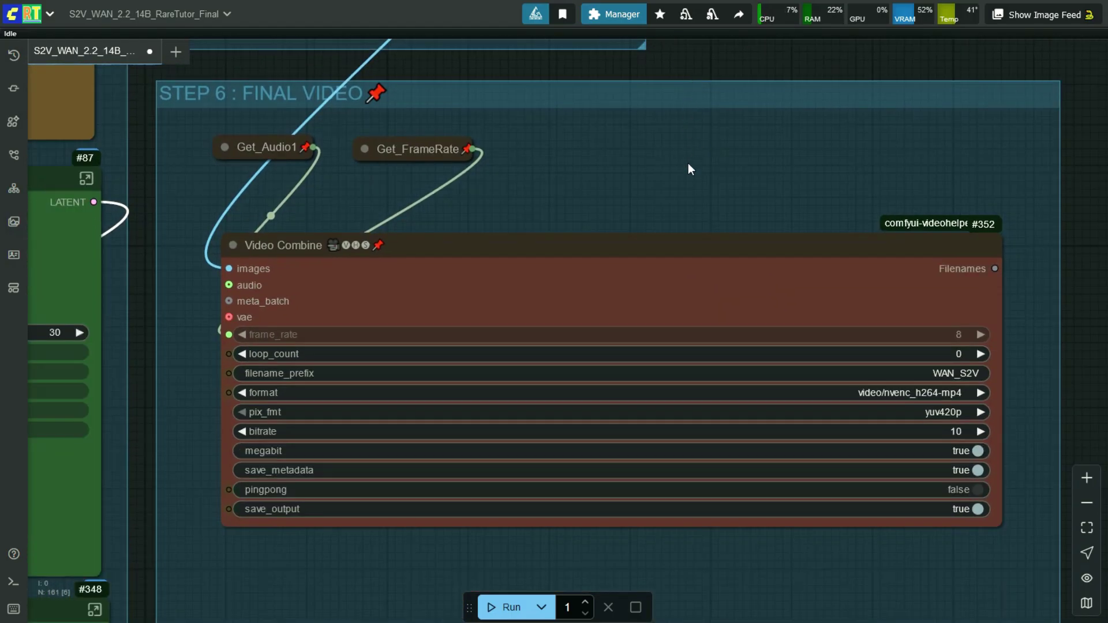
pyautogui.moveTo(1061, 383); pyautogui.dragTo(1065, 303)
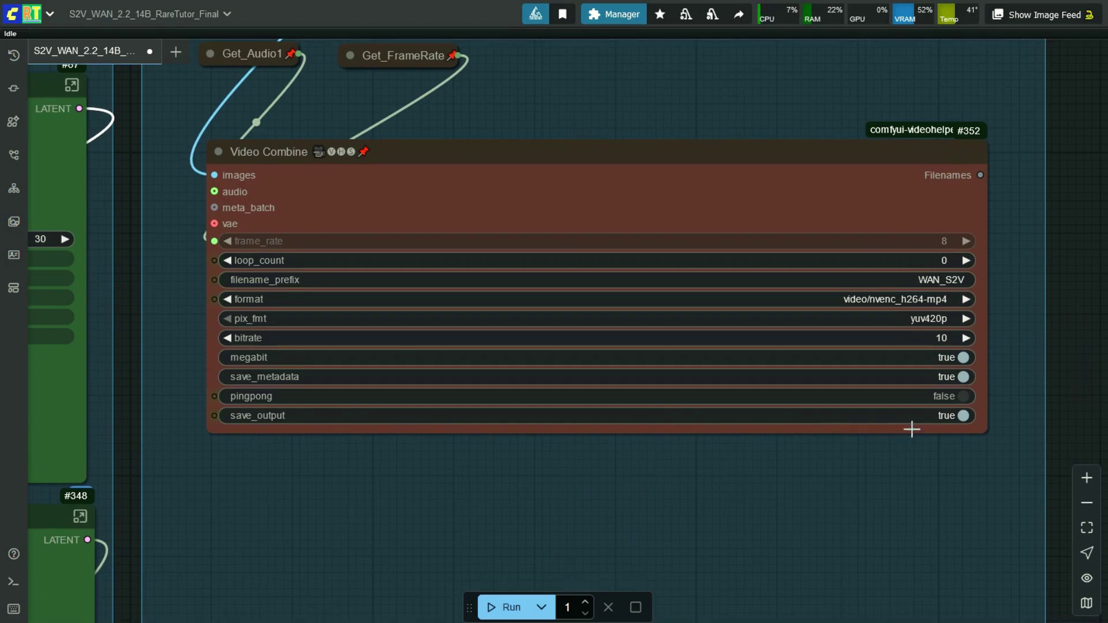
pyautogui.scroll(10, 1037, 270)
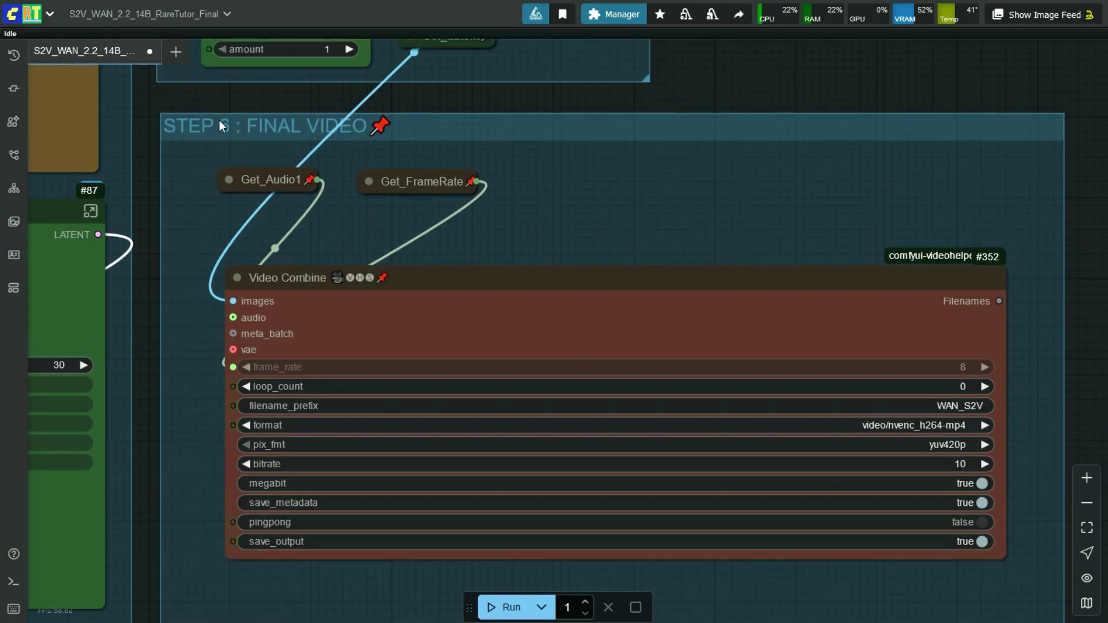
pyautogui.hscroll(-8, 853, 111)
pyautogui.hscroll(-3, 319, 143)
pyautogui.scroll(-10, 547, 265)
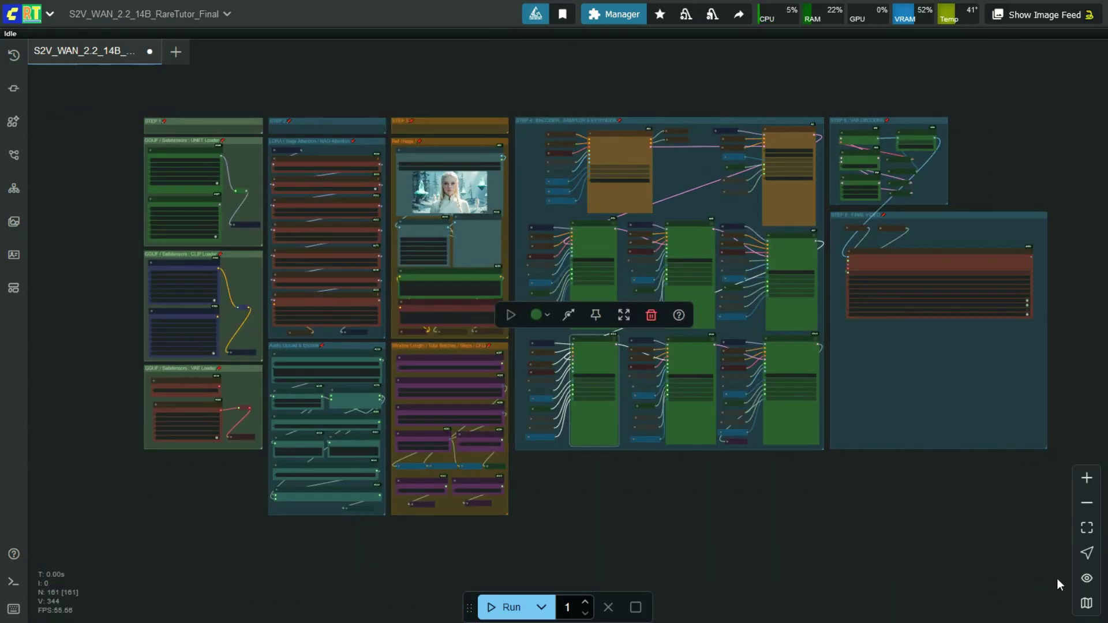
# Queue the S2V workflow to render the video
pyautogui.moveTo(816, 503); pyautogui.dragTo(792, 499)
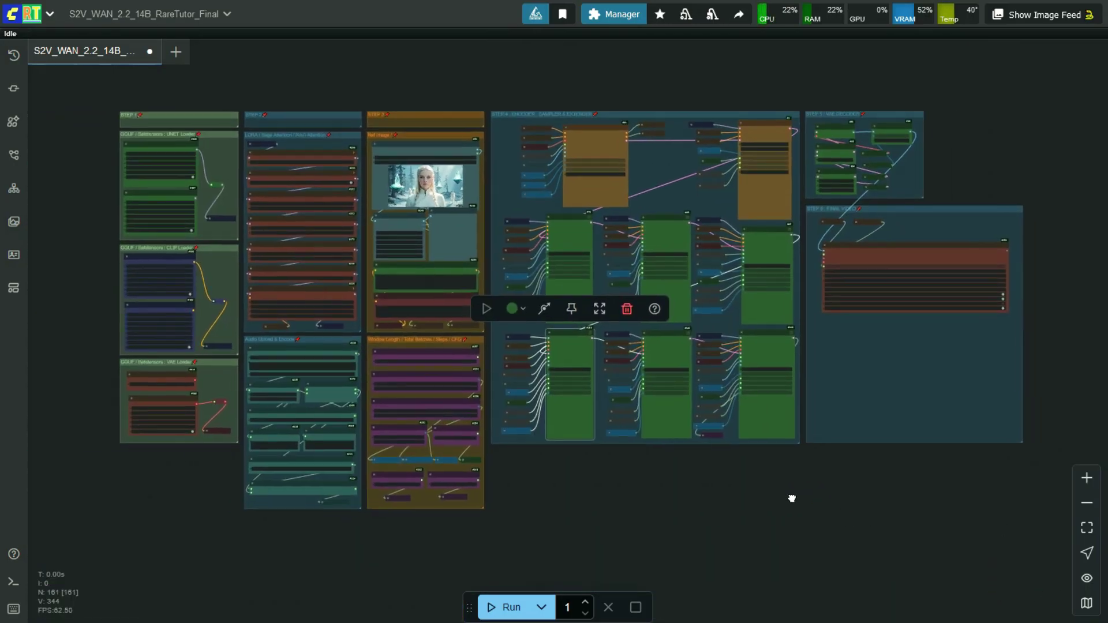
pyautogui.click(511, 608)
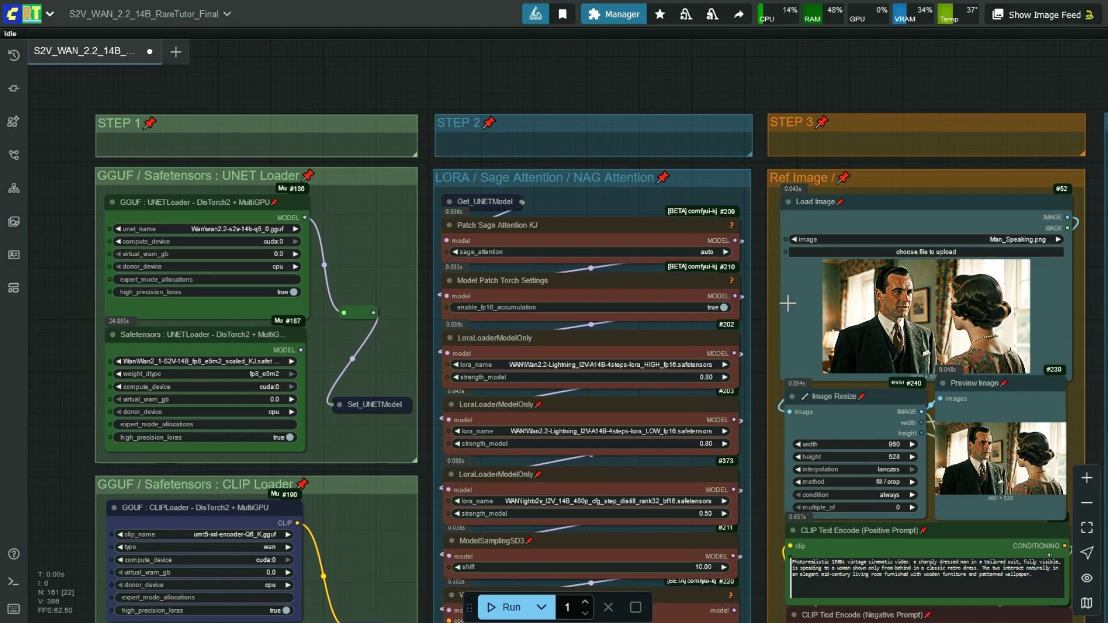
pyautogui.scroll(5, 71, 204)
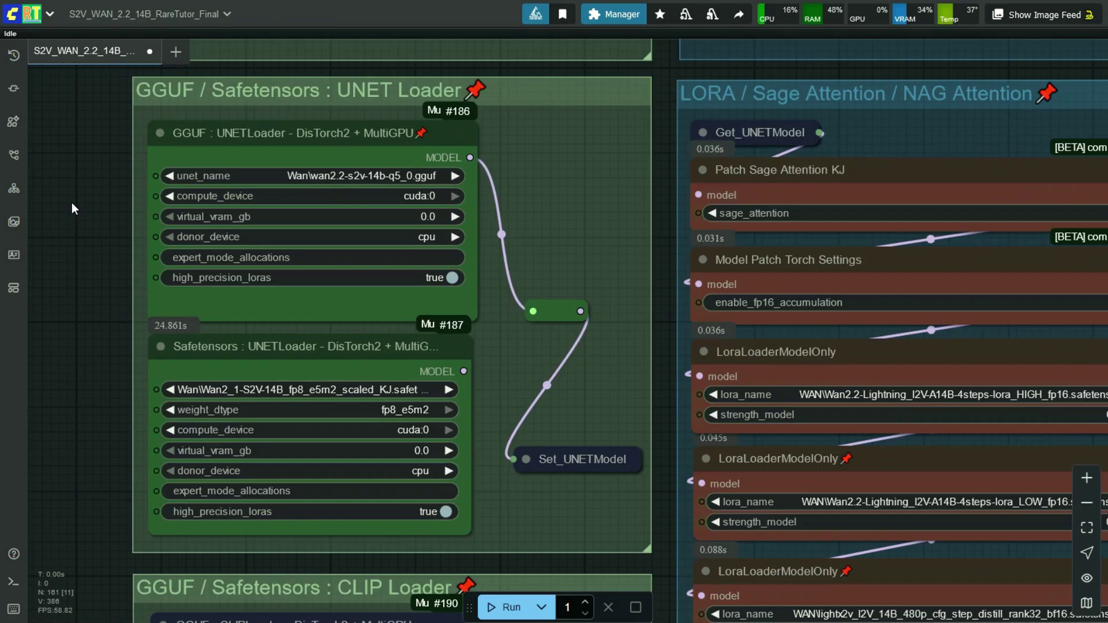
pyautogui.moveTo(81, 187); pyautogui.dragTo(37, 233)
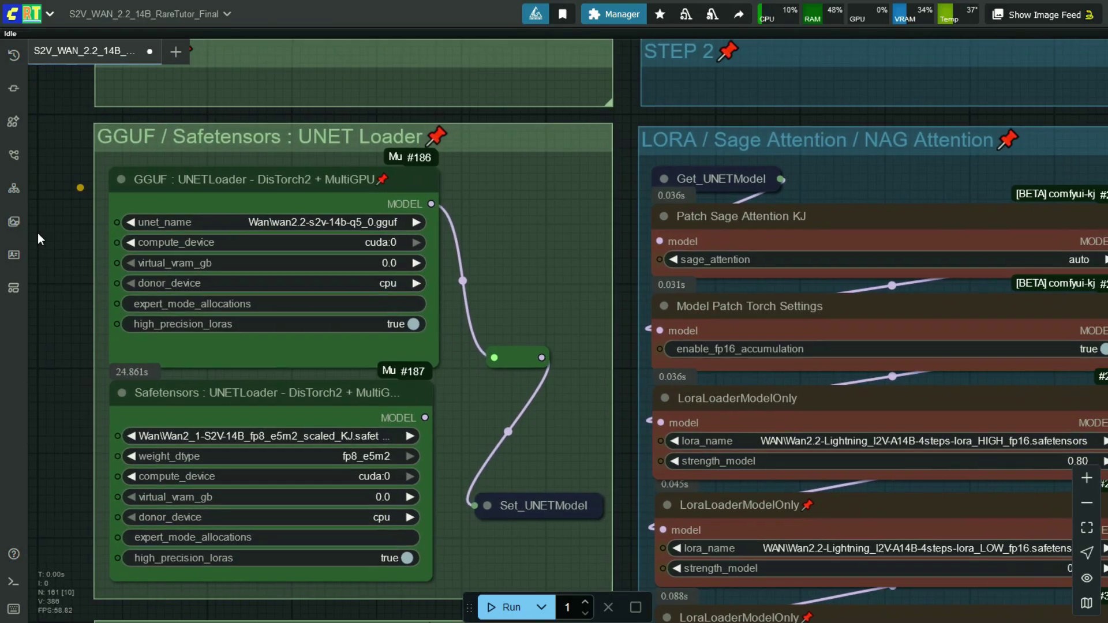
pyautogui.moveTo(362, 114); pyautogui.dragTo(321, 83)
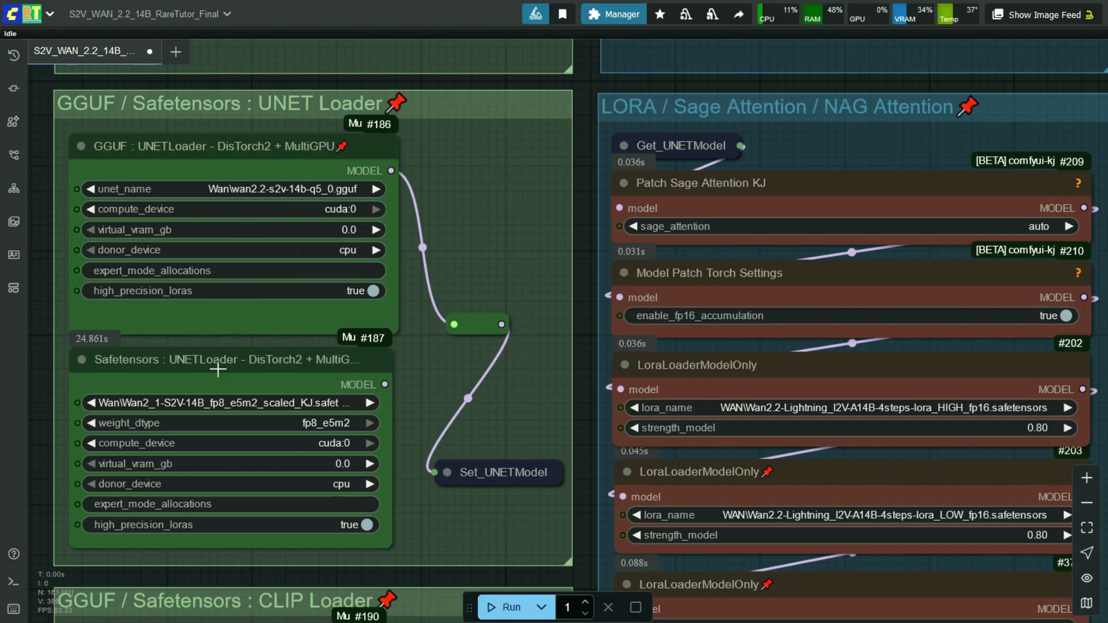
pyautogui.moveTo(385, 385); pyautogui.dragTo(474, 319)
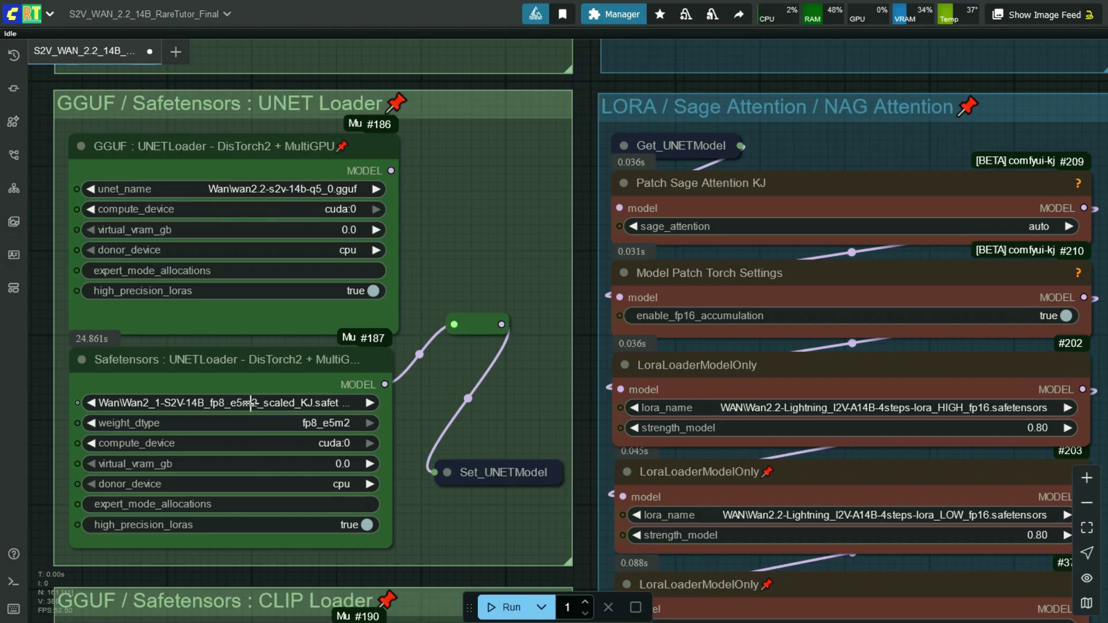
pyautogui.click(335, 425)
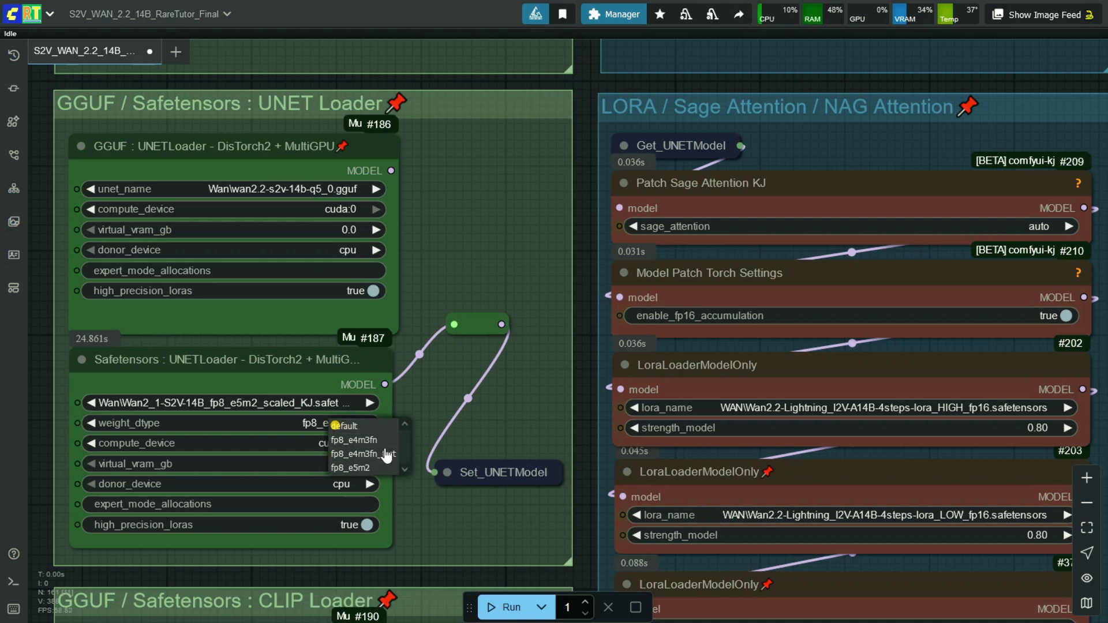
pyautogui.click(371, 466)
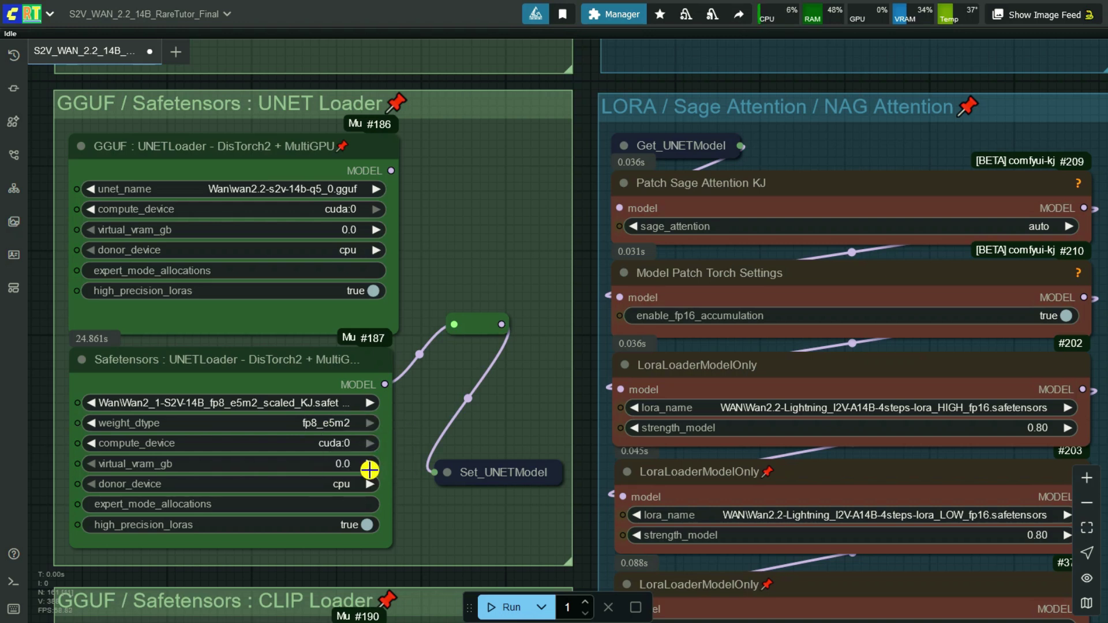
pyautogui.click(328, 464)
pyautogui.write('10')
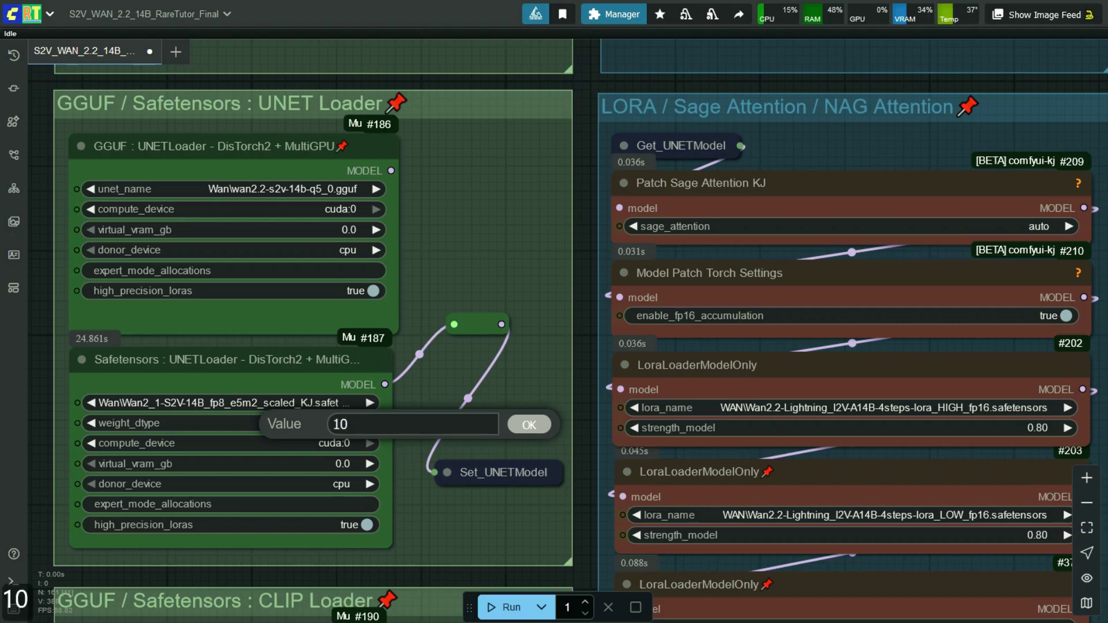
pyautogui.press('Return')
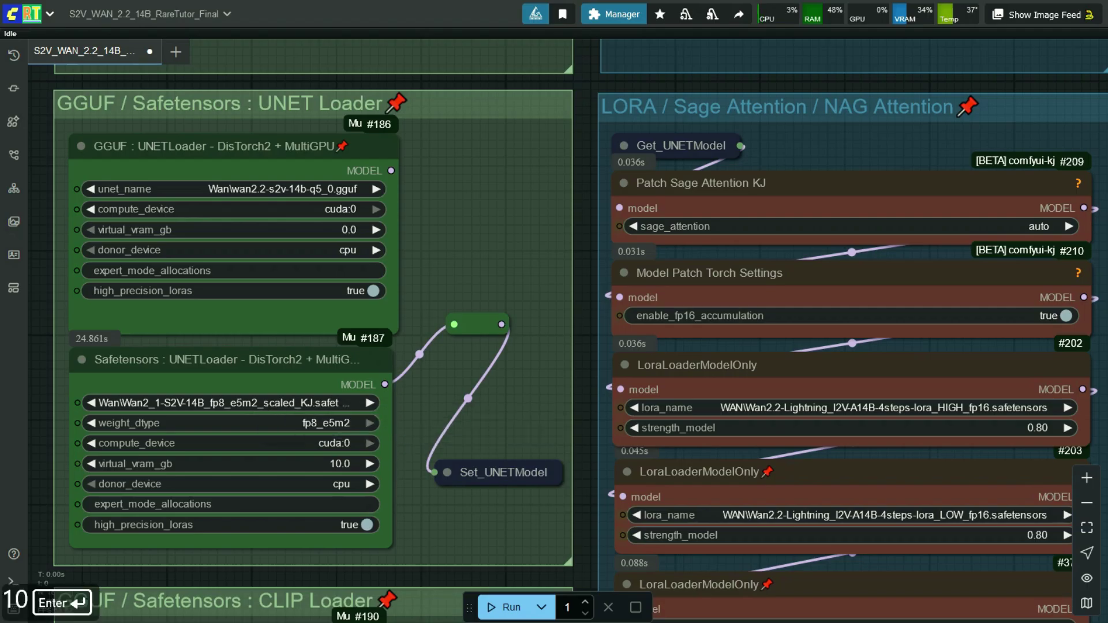
pyautogui.click(329, 464)
pyautogui.write('0')
pyautogui.press('Return')
pyautogui.scroll(-5, 37, 416)
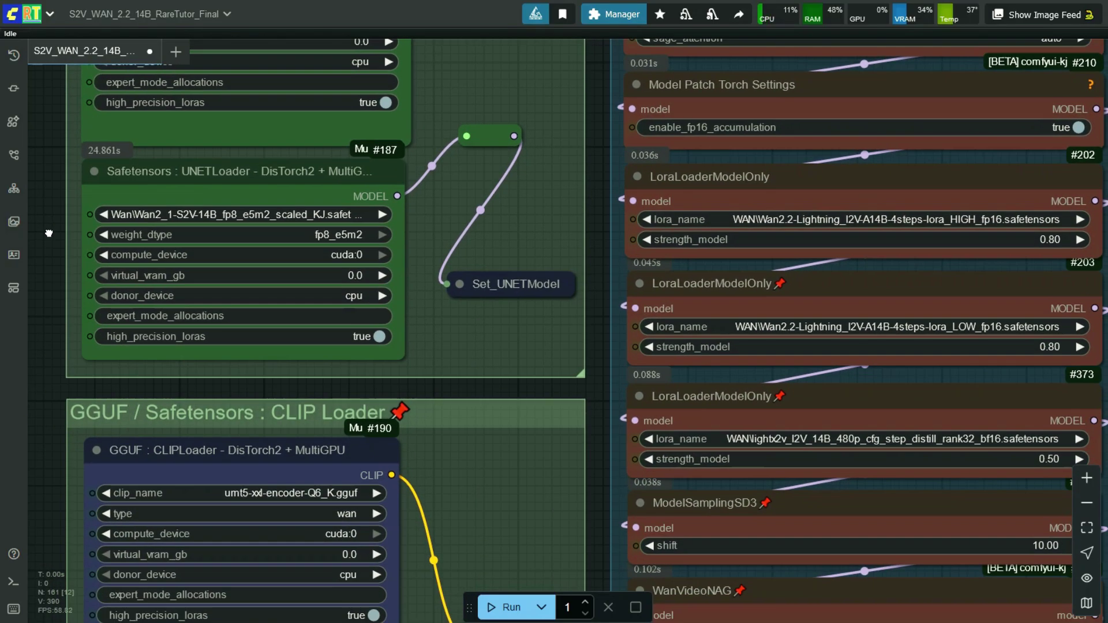
# Feed the Set_CLIPModel reroute from the Safetensors CLIPLoader (umt5_xxl_fp8_e4m3fn_scaled) instead of the GGUF loader
pyautogui.moveTo(54, 410); pyautogui.dragTo(44, 159)
pyautogui.scroll(-1, 41, 281)
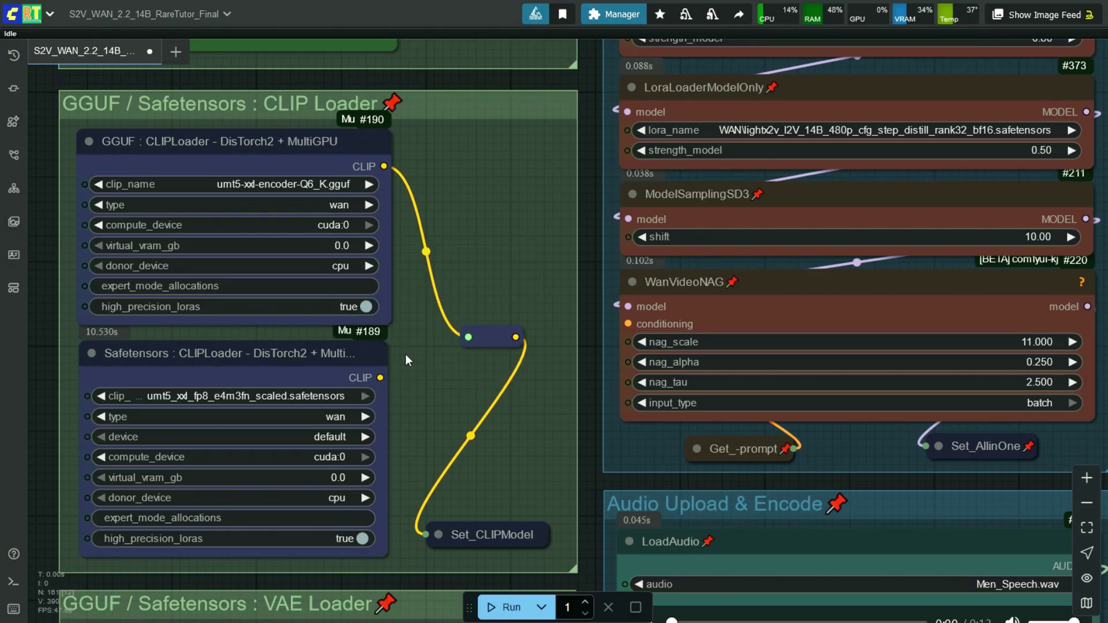
pyautogui.moveTo(379, 378); pyautogui.dragTo(470, 336)
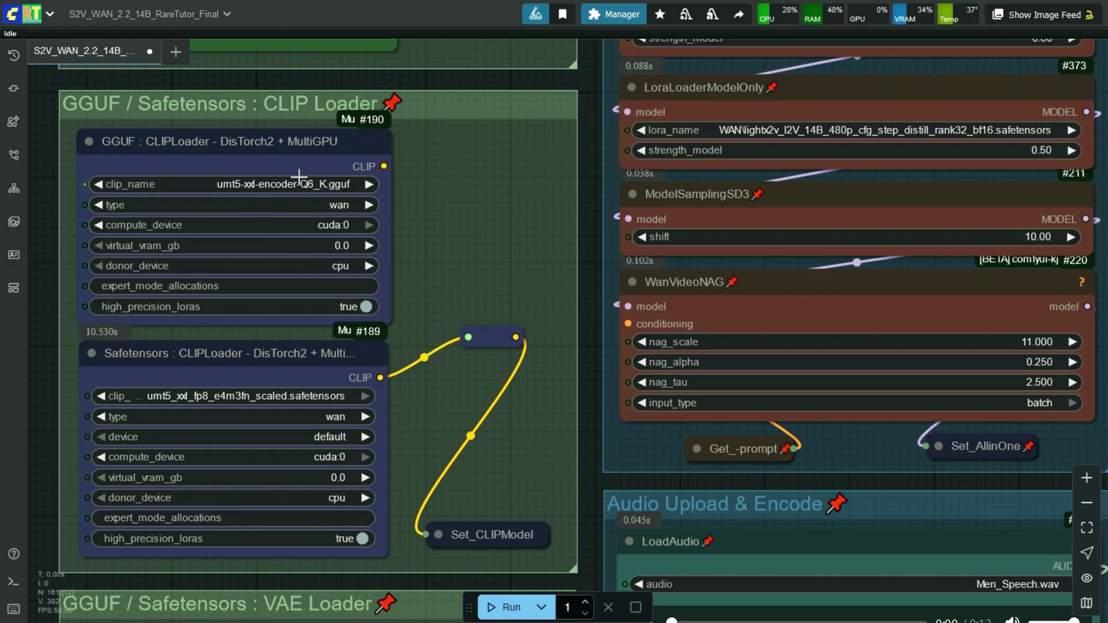
# Pan down to the VAE loader and audio upload groups
pyautogui.moveTo(40, 477); pyautogui.dragTo(46, 394)
pyautogui.moveTo(51, 441); pyautogui.dragTo(56, 327)
pyautogui.moveTo(56, 472); pyautogui.dragTo(58, 272)
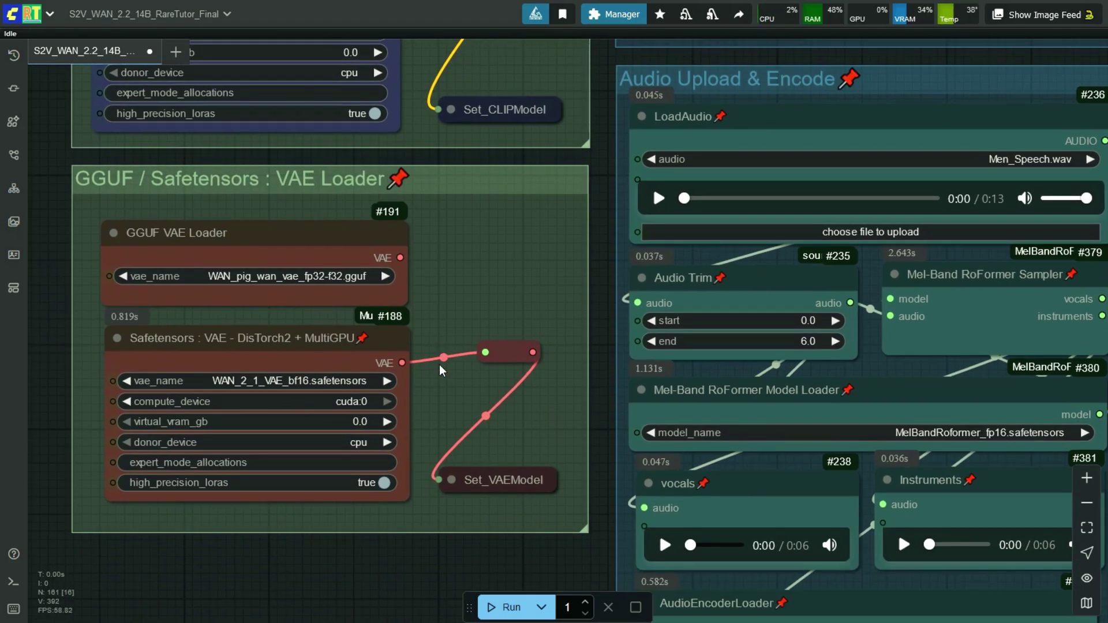
pyautogui.scroll(-10, 199, 502)
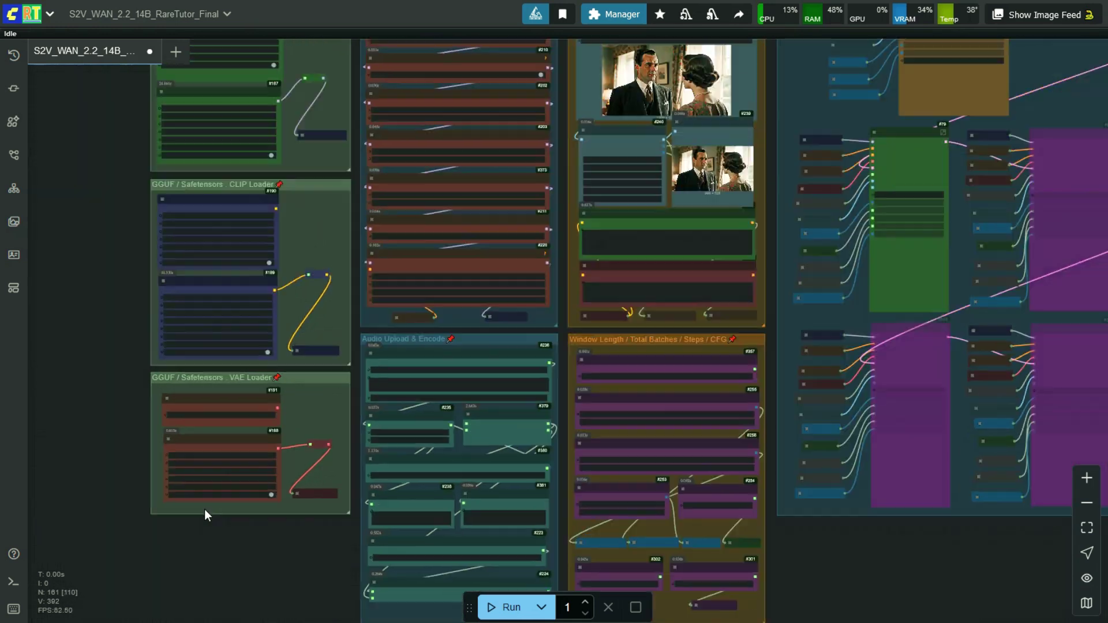
# Trim the men4final.wav audio so it ends at 8.0 seconds instead of 30.0
pyautogui.scroll(10, 327, 233)
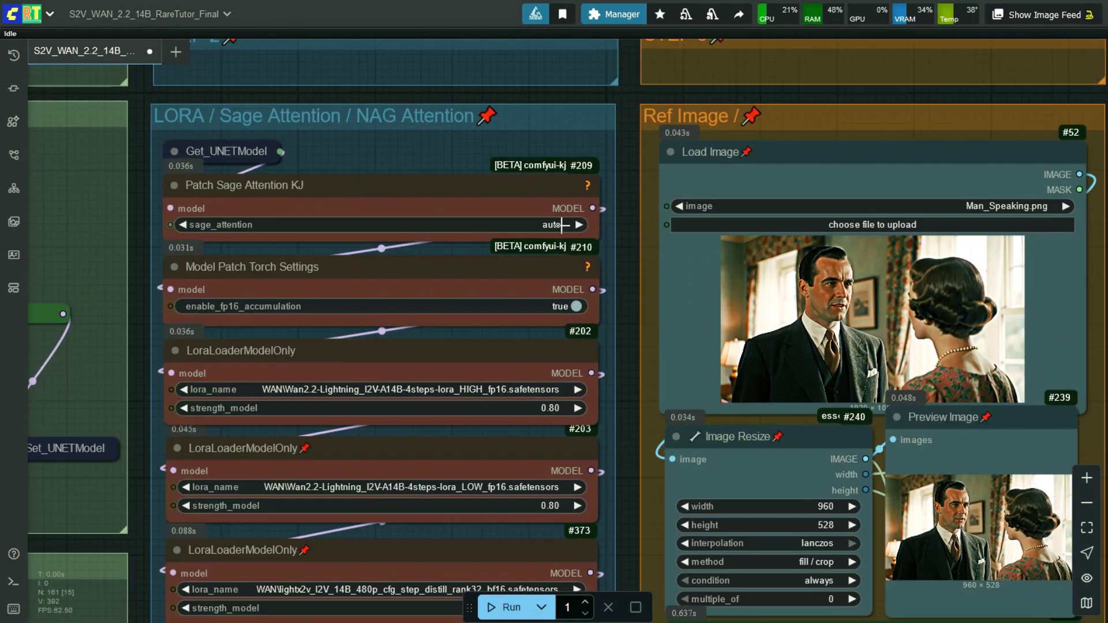
pyautogui.scroll(-5, 630, 445)
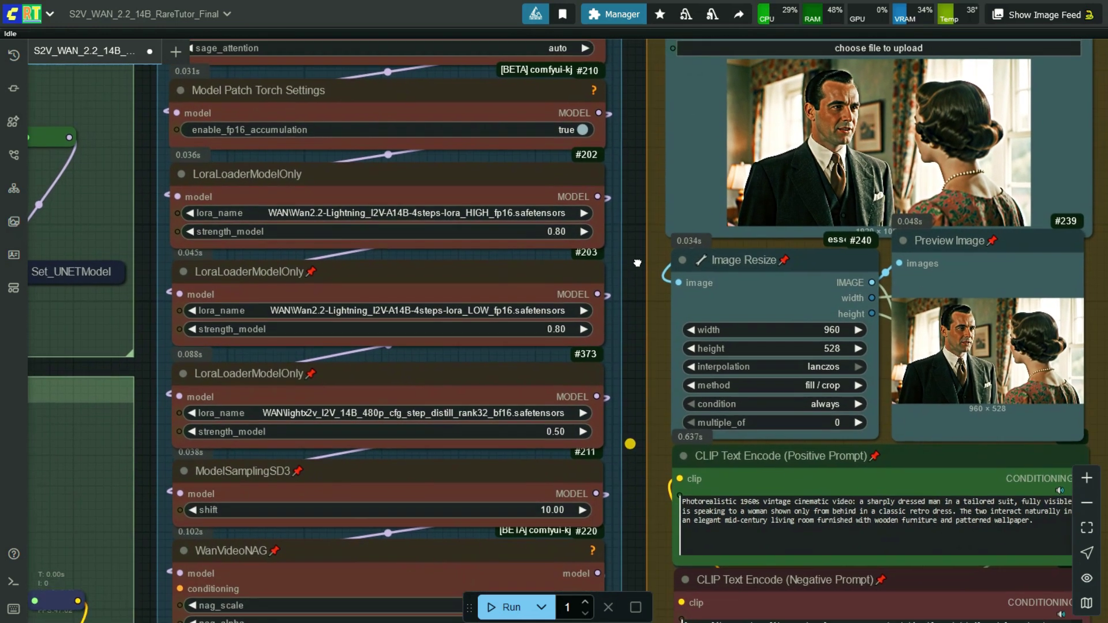
pyautogui.press('2')
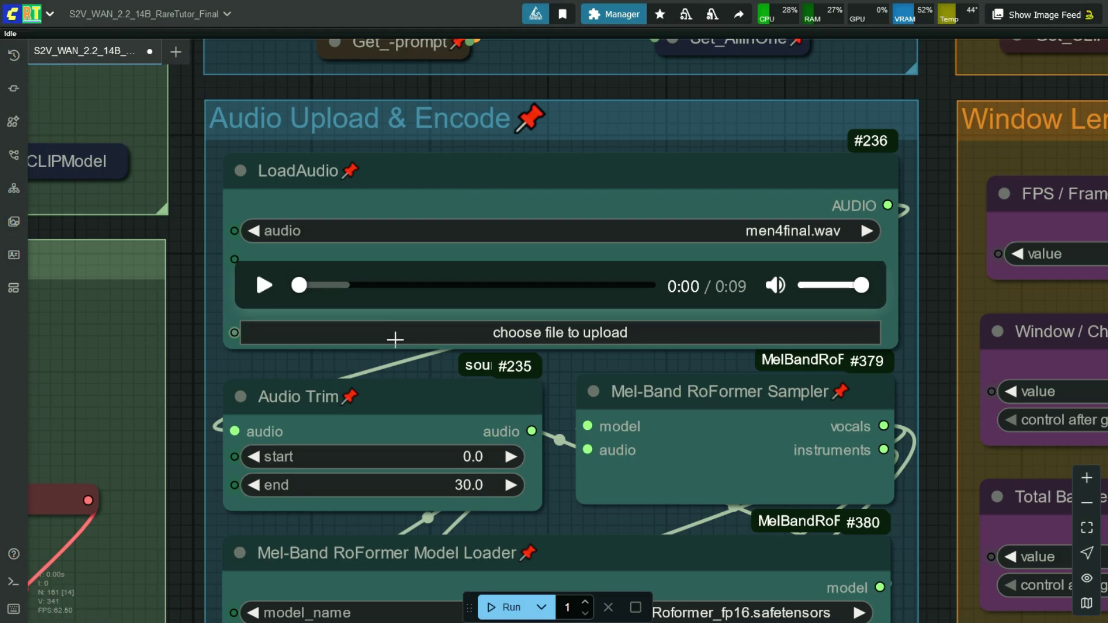
pyautogui.scroll(-2, 193, 310)
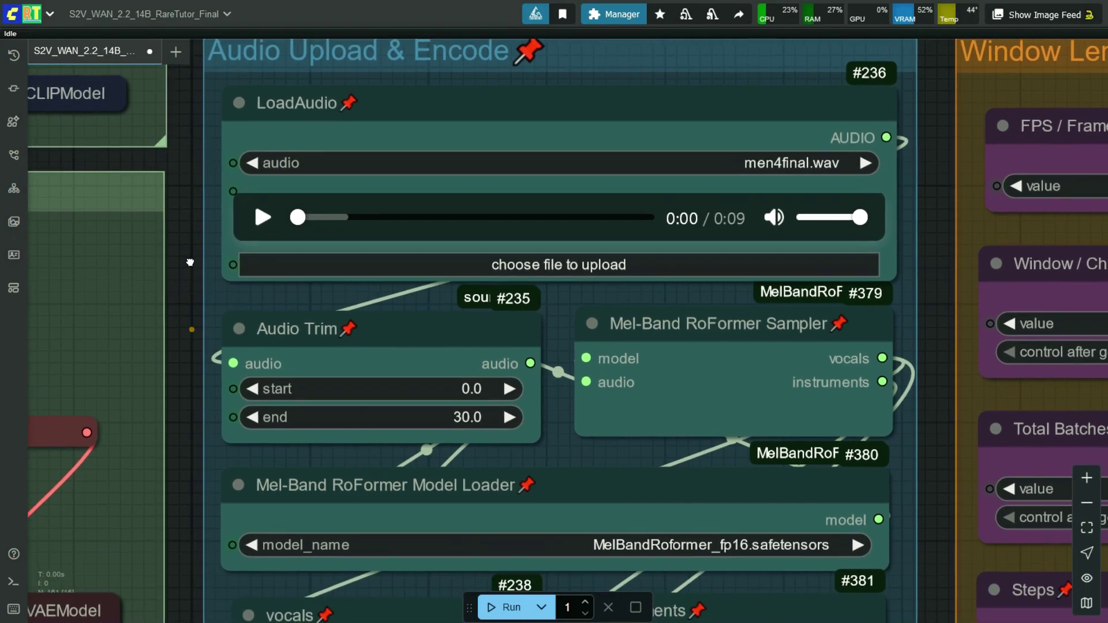
pyautogui.scroll(-1, 182, 399)
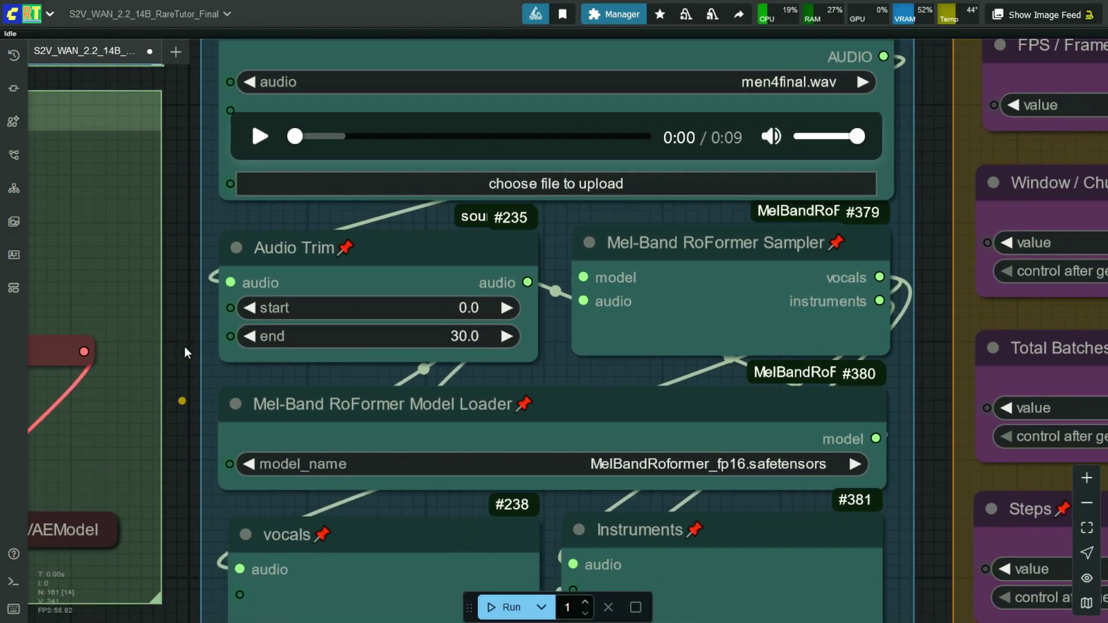
pyautogui.click(458, 338)
pyautogui.write('8')
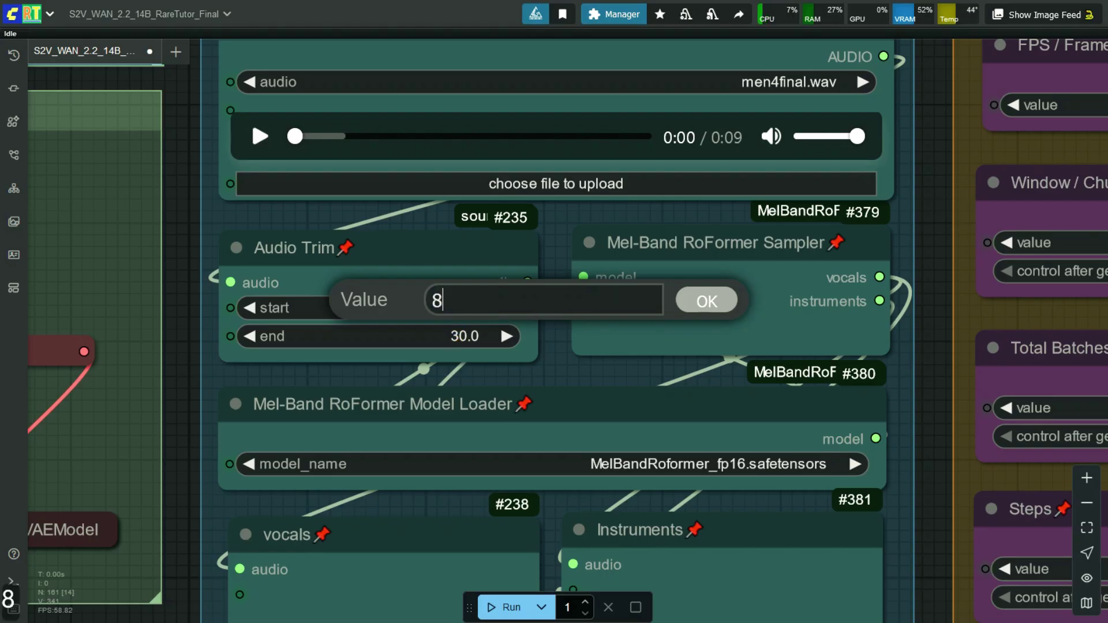
pyautogui.press('Return')
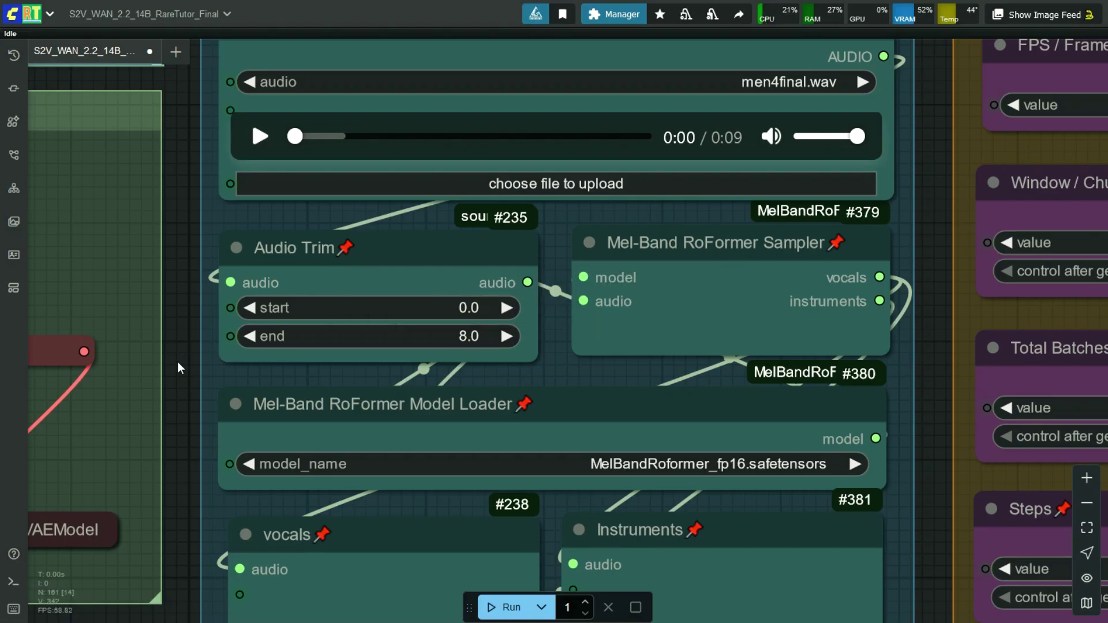
pyautogui.scroll(-1, 187, 394)
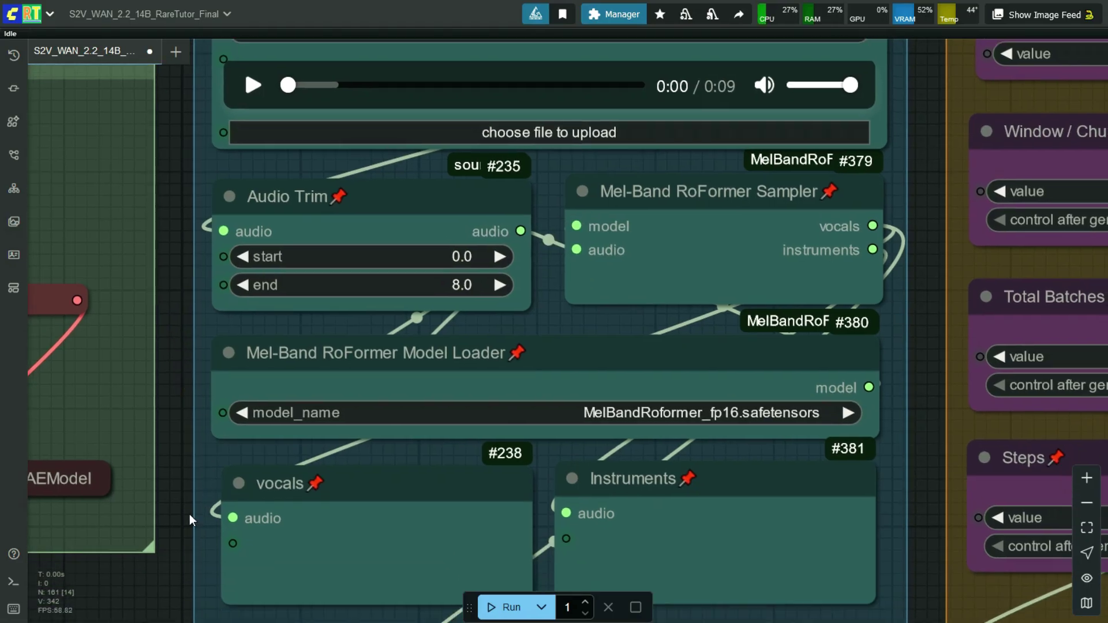
pyautogui.scroll(-4, 190, 519)
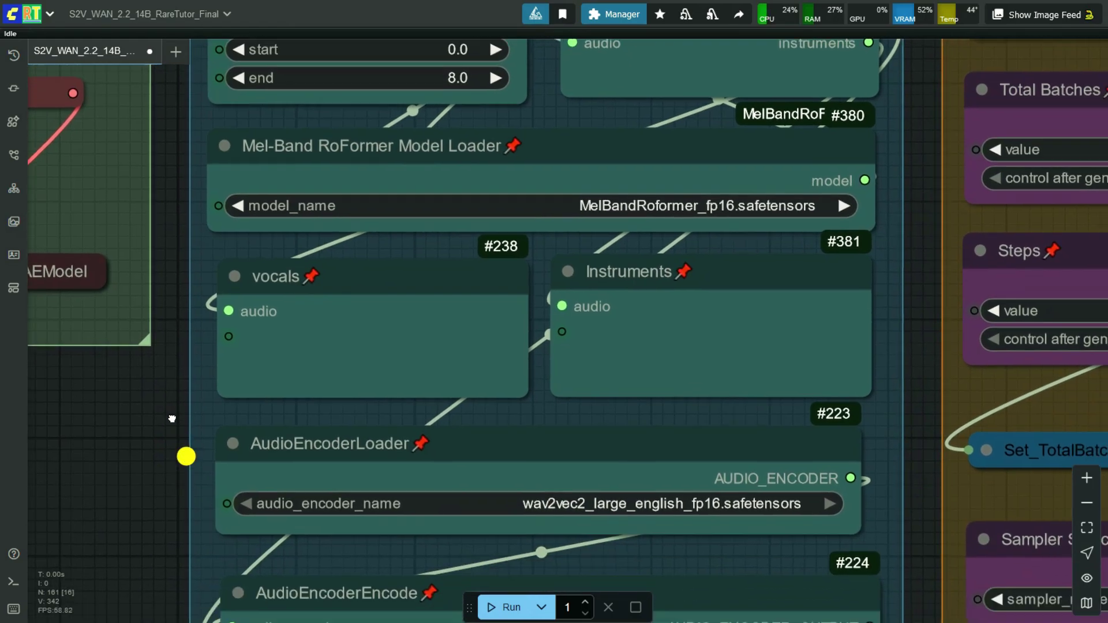
pyautogui.scroll(-2, 172, 419)
pyautogui.scroll(-3, 162, 379)
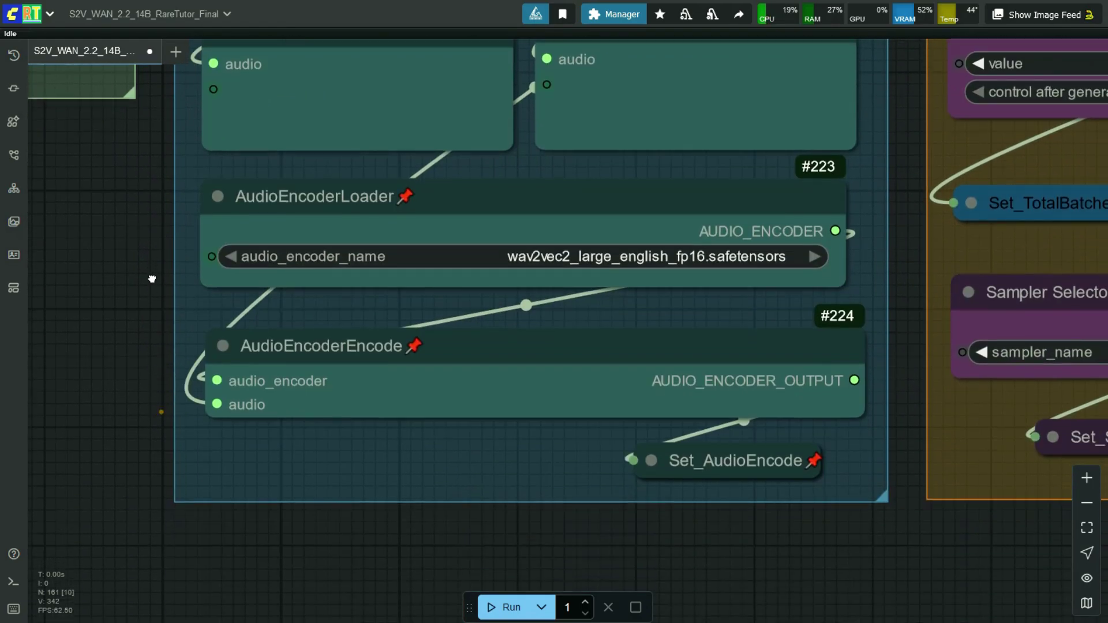
# Resize the reference image to 960 × 528 instead of 640 × 640
pyautogui.scroll(-10, 158, 327)
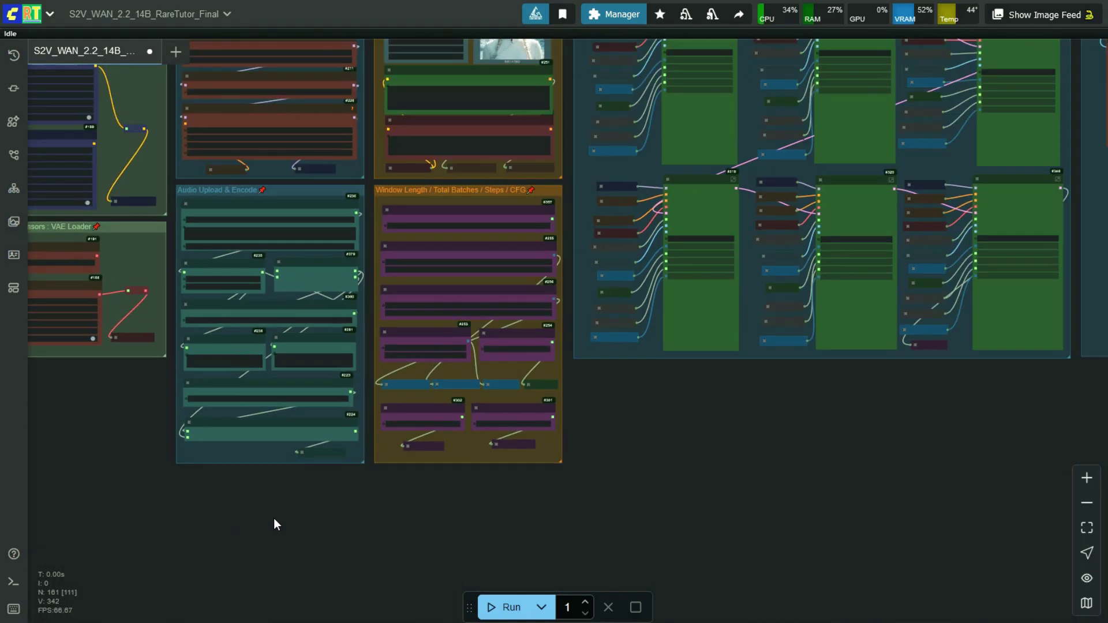
pyautogui.scroll(15, 421, 188)
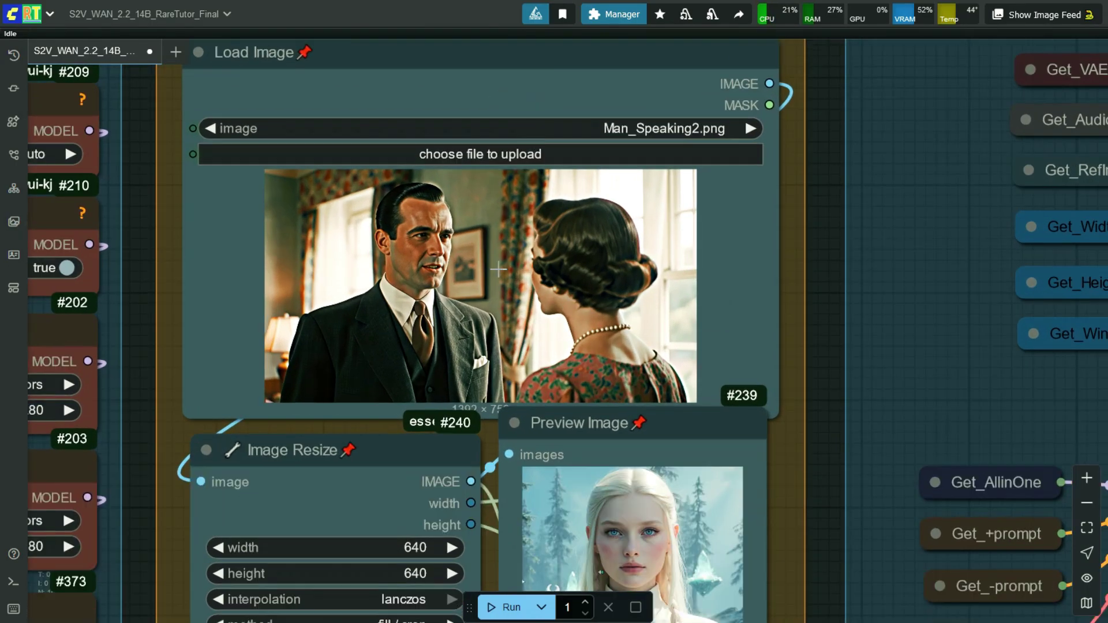
pyautogui.scroll(2, 441, 266)
pyautogui.moveTo(903, 544); pyautogui.dragTo(906, 198)
pyautogui.click(386, 260)
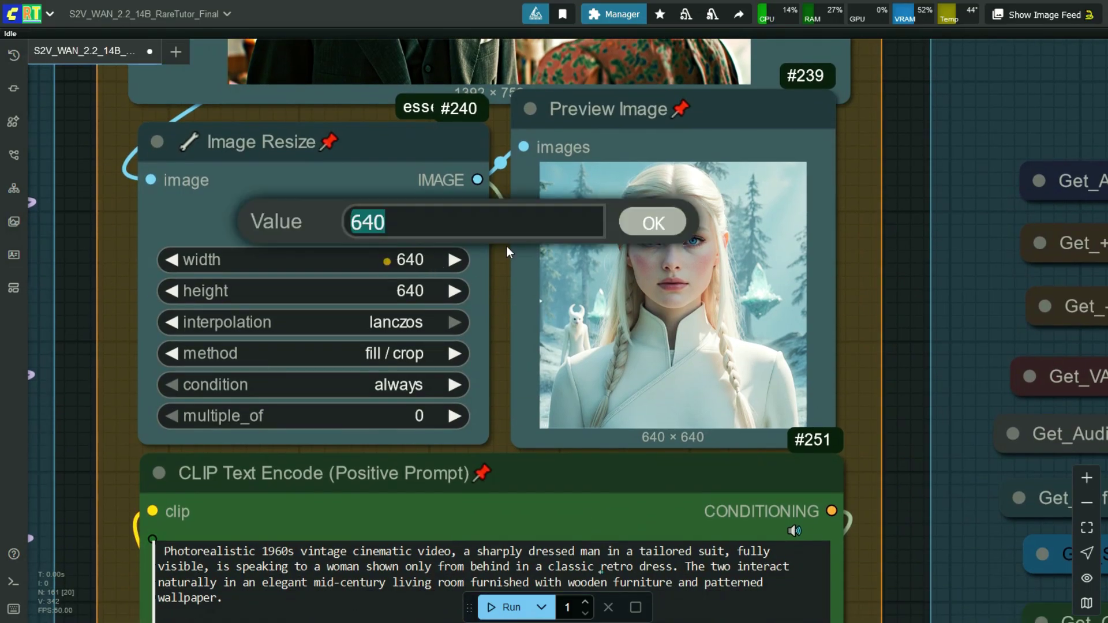
pyautogui.write('960')
pyautogui.press('Return')
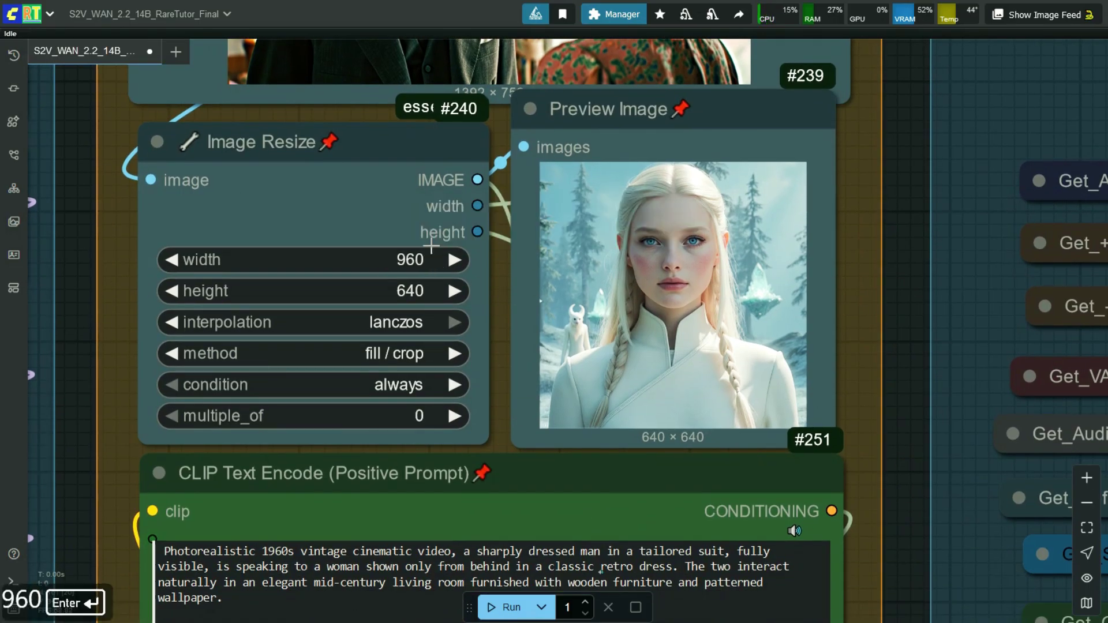
pyautogui.click(404, 290)
pyautogui.write('528')
pyautogui.press('Return')
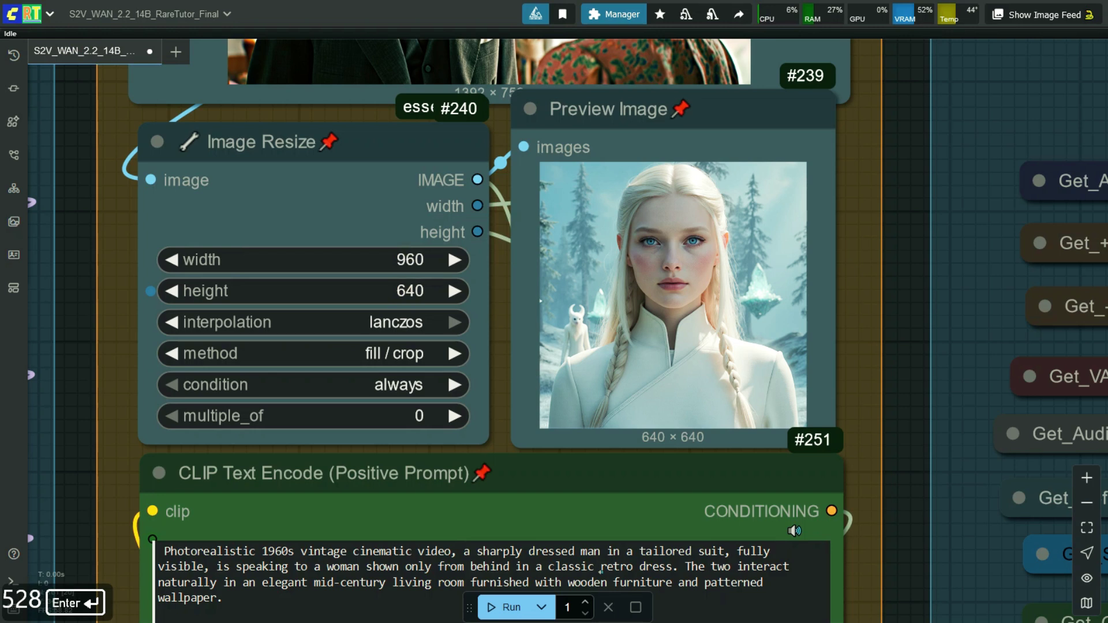
pyautogui.moveTo(909, 496); pyautogui.dragTo(913, 311)
pyautogui.moveTo(914, 432); pyautogui.dragTo(962, 316)
pyautogui.scroll(3, 462, 269)
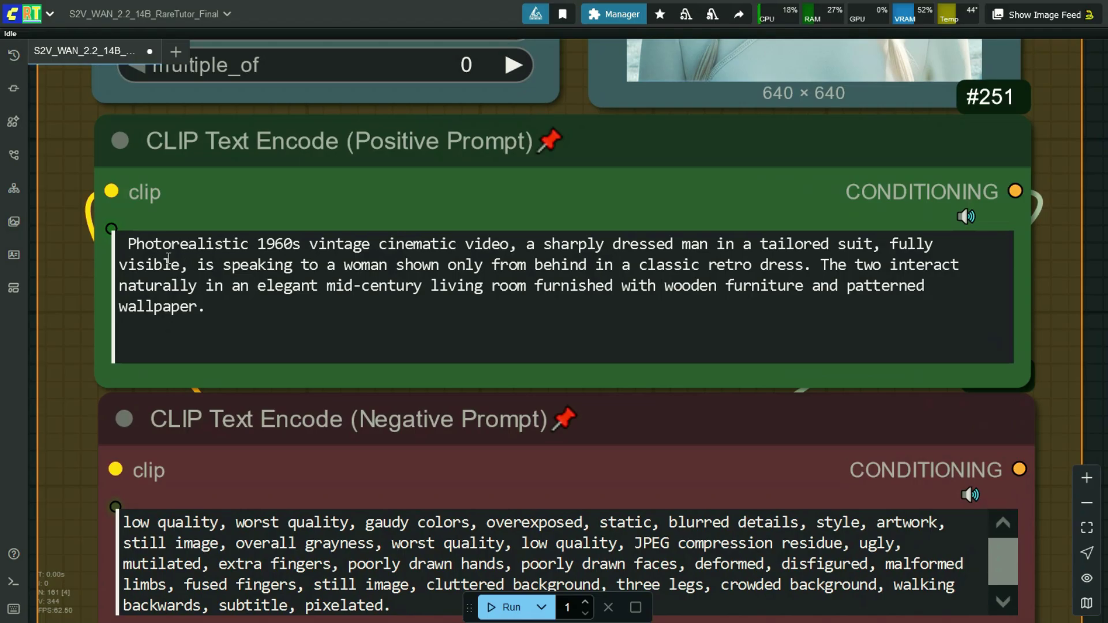
pyautogui.click(128, 244)
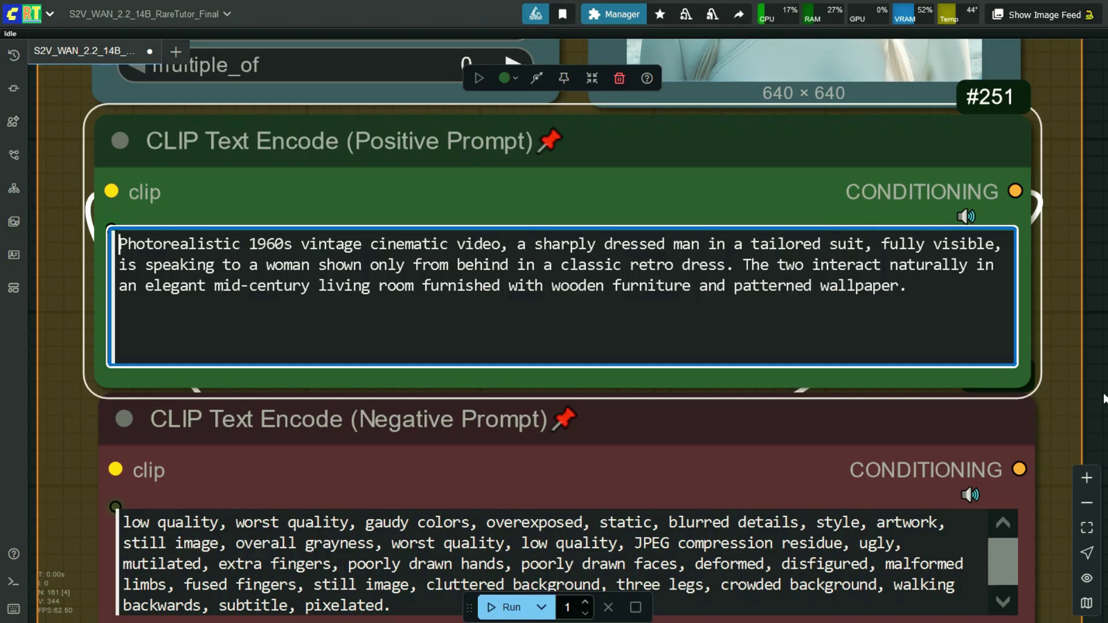
pyautogui.scroll(-5, 1103, 398)
pyautogui.moveTo(701, 521); pyautogui.dragTo(713, 201)
pyautogui.moveTo(659, 489); pyautogui.dragTo(637, 296)
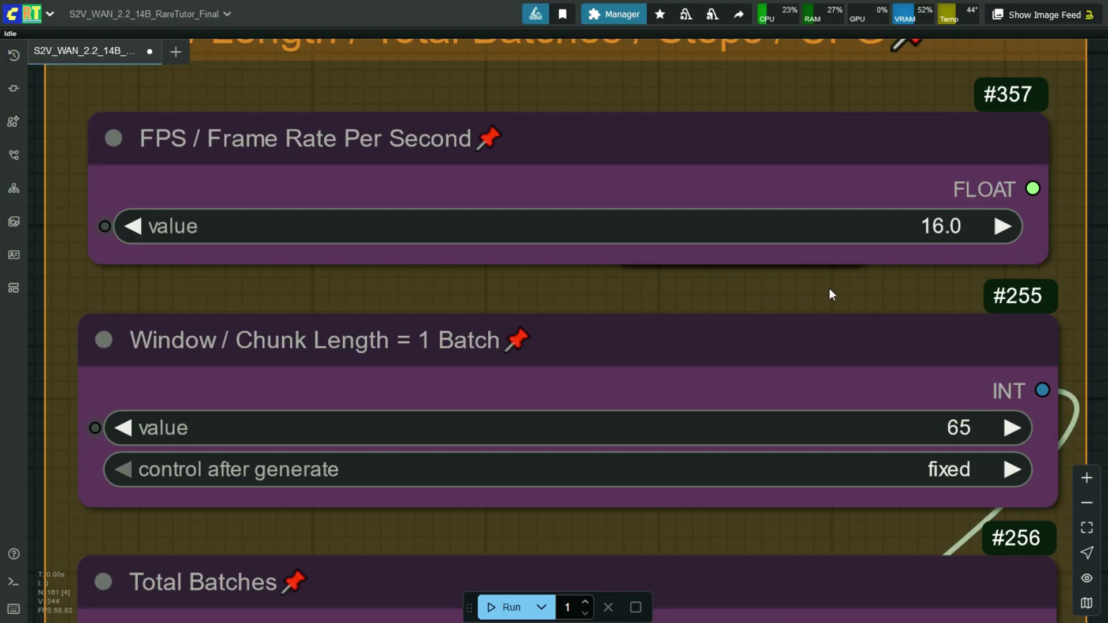
pyautogui.scroll(-3, 805, 294)
pyautogui.click(934, 349)
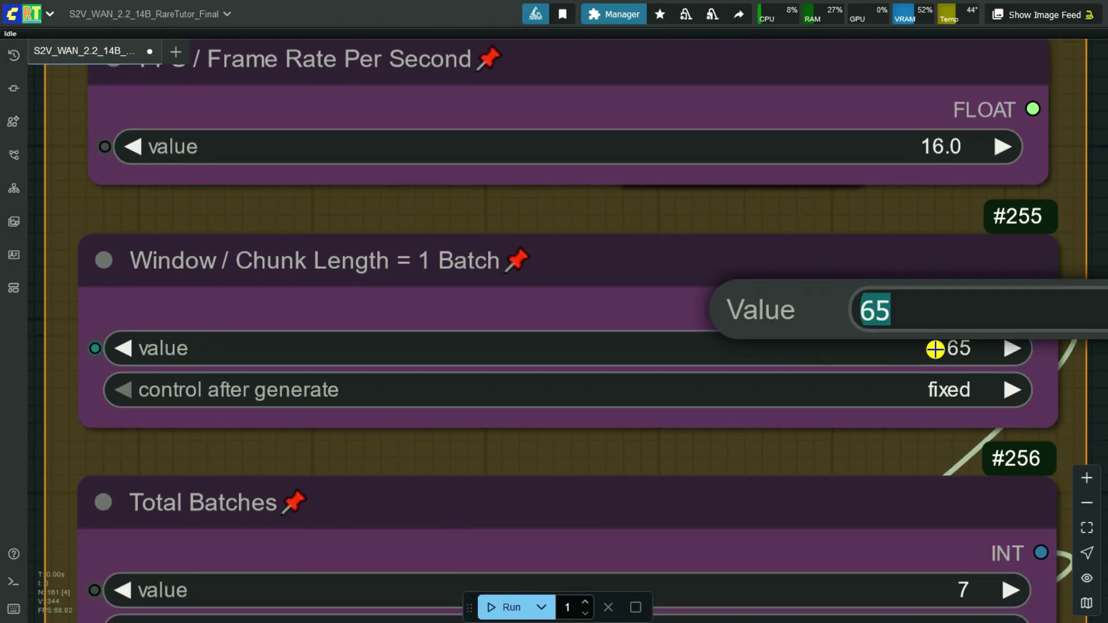
pyautogui.write('16*4')
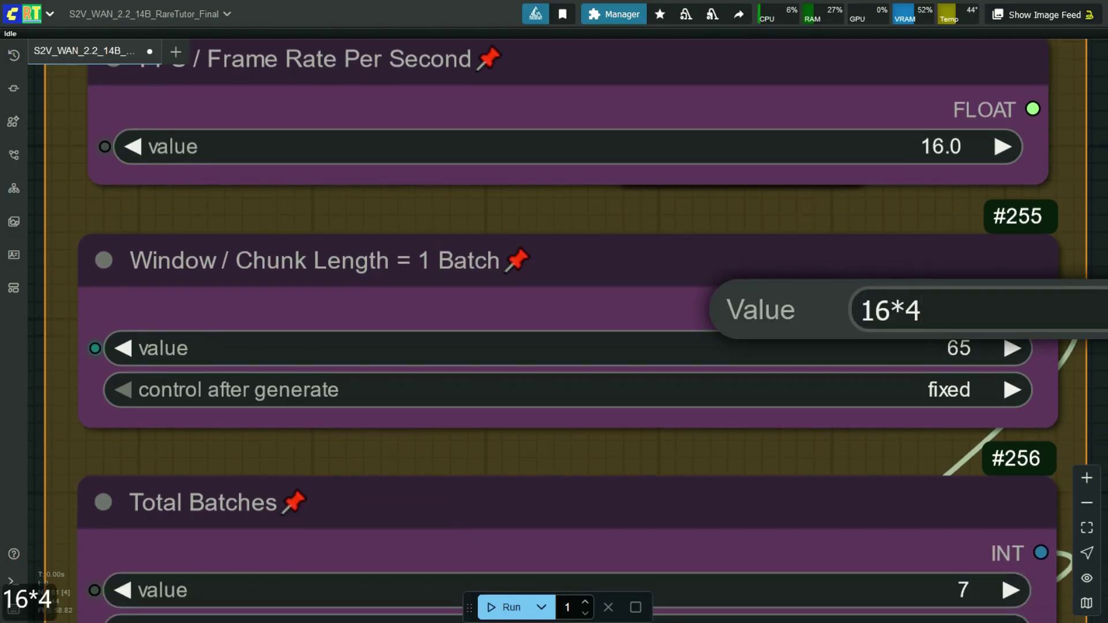
pyautogui.write('+1')
pyautogui.press('Return')
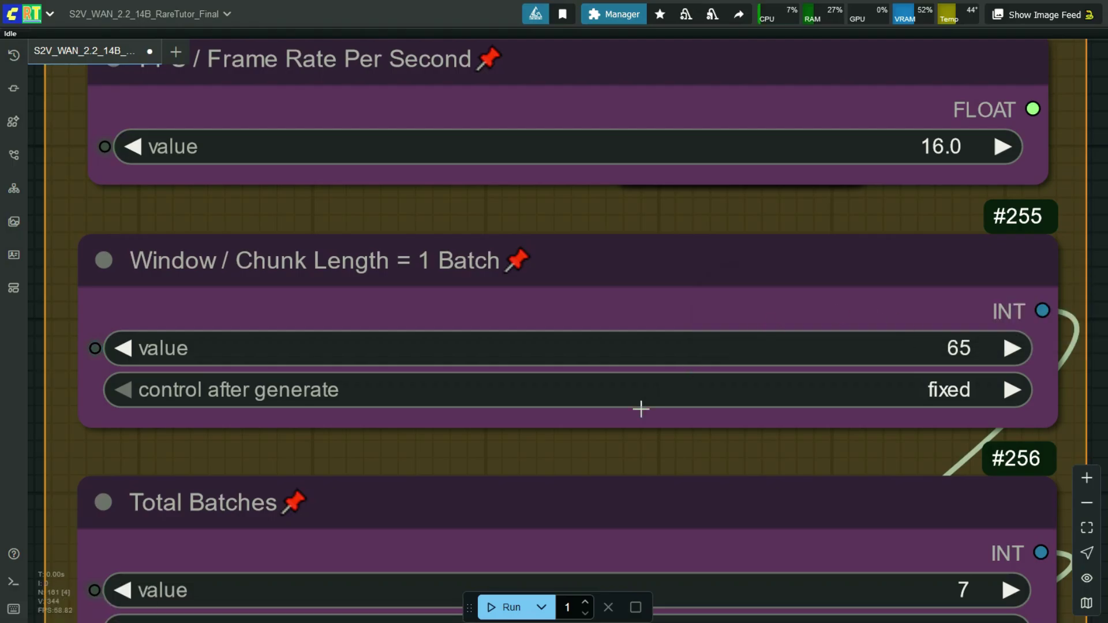
pyautogui.moveTo(618, 456); pyautogui.dragTo(597, 300)
pyautogui.scroll(-1, 697, 303)
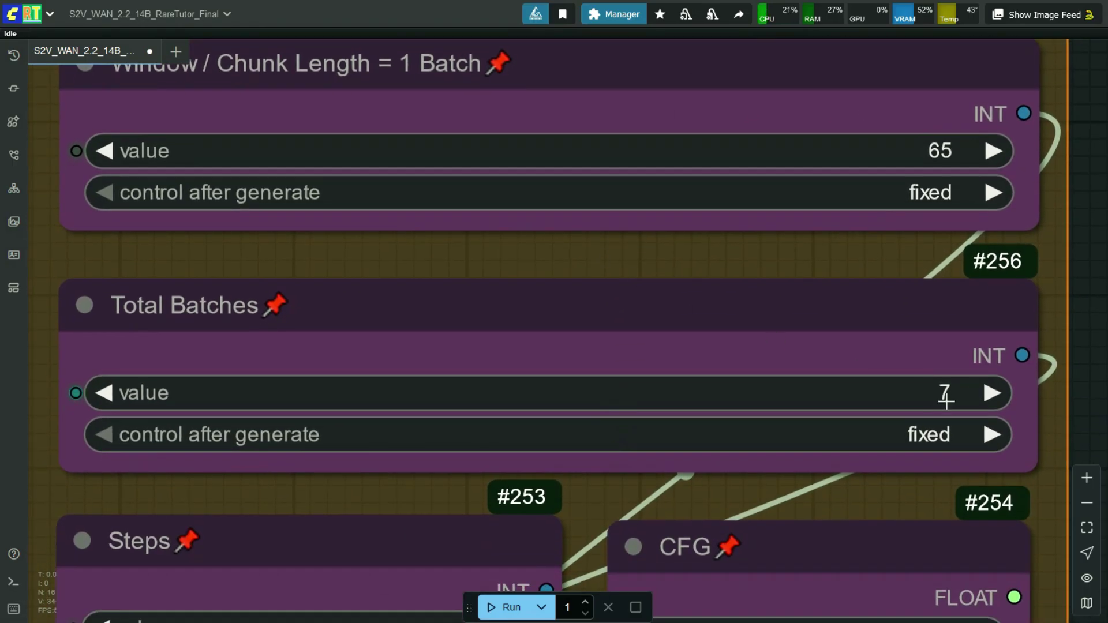
pyautogui.scroll(-10, 410, 453)
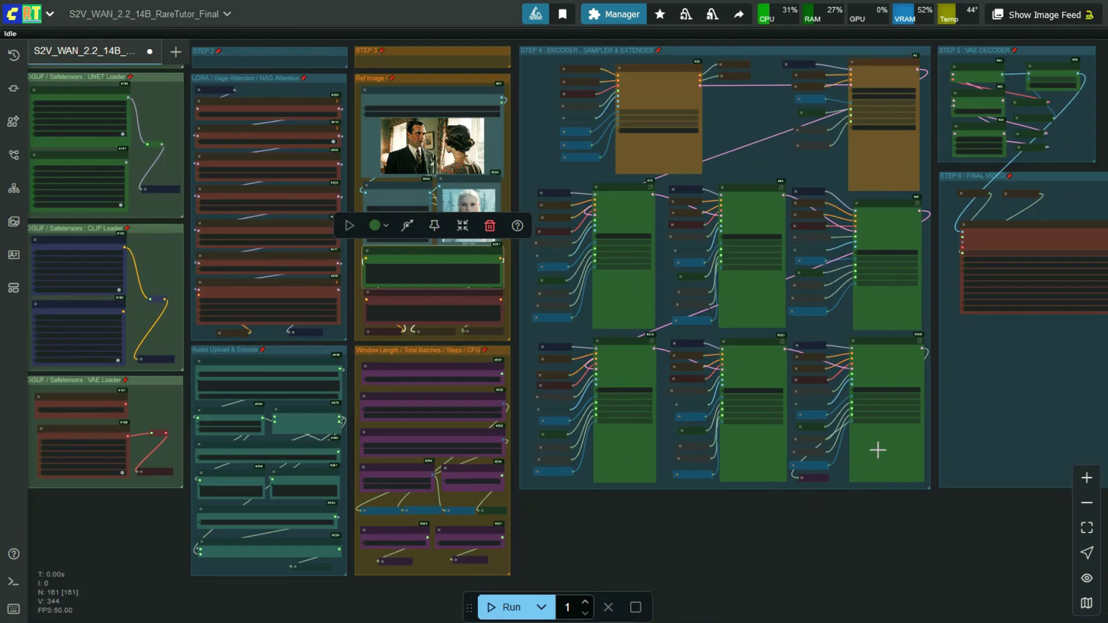
# Bypass all five Video S2V Extend nodes except the top-left one
pyautogui.click(895, 364)
pyautogui.click(863, 317)
pyautogui.click(756, 358)
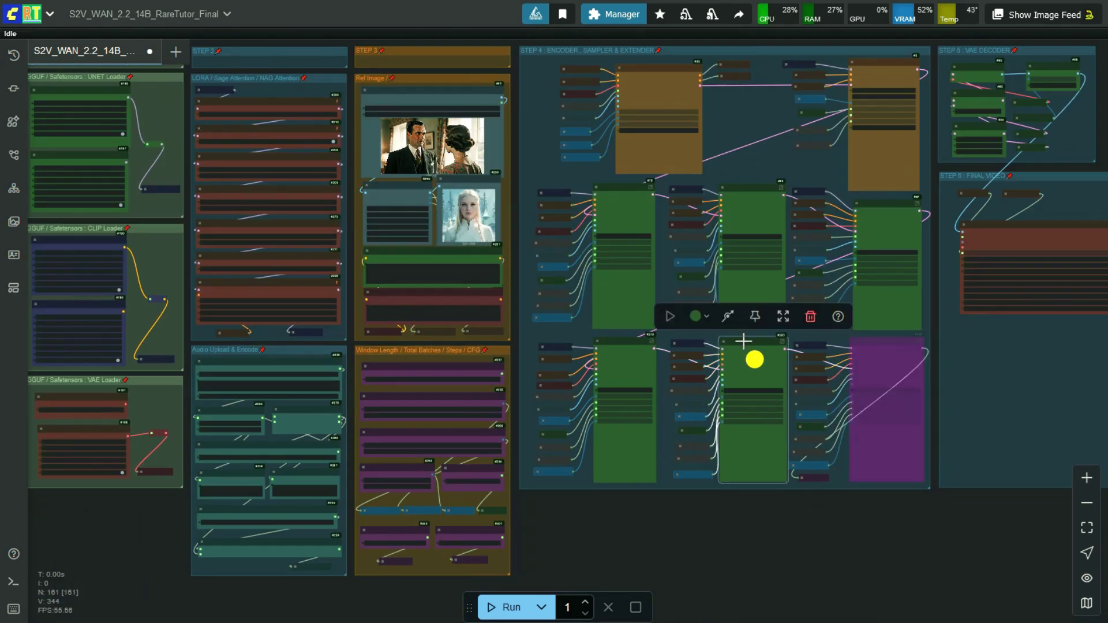
pyautogui.click(736, 317)
pyautogui.click(633, 357)
pyautogui.click(599, 315)
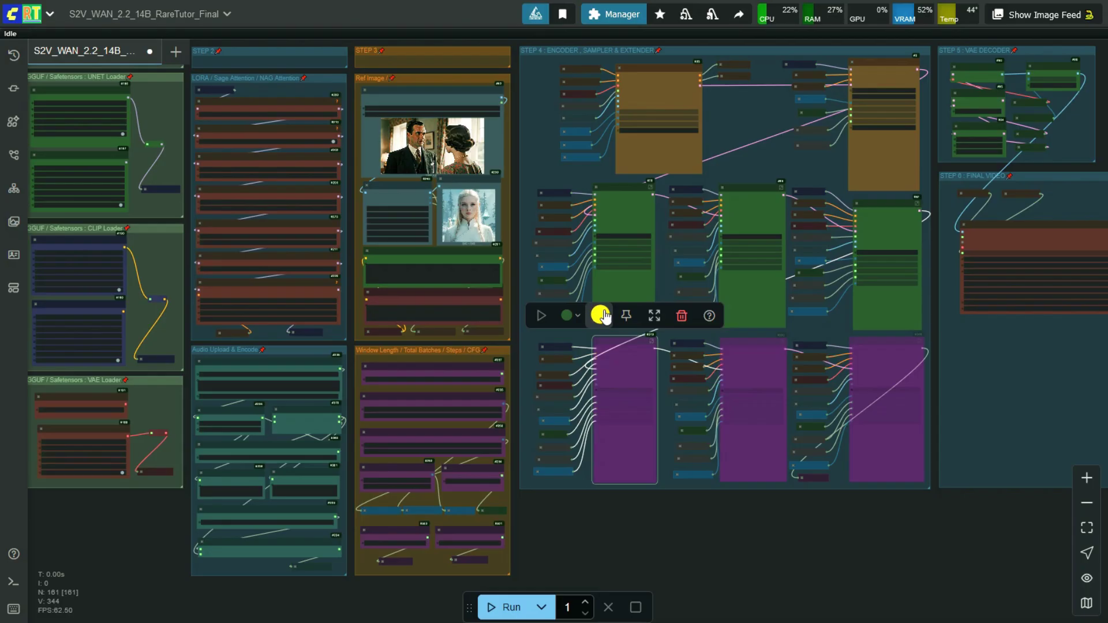
pyautogui.click(737, 210)
pyautogui.click(727, 163)
pyautogui.click(885, 218)
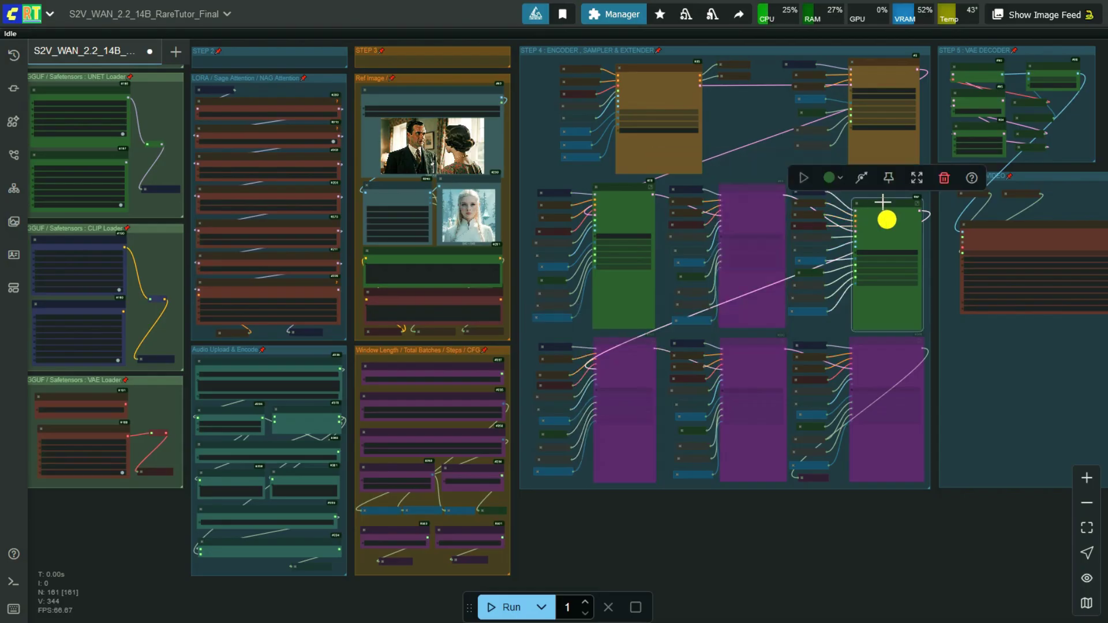
pyautogui.click(862, 178)
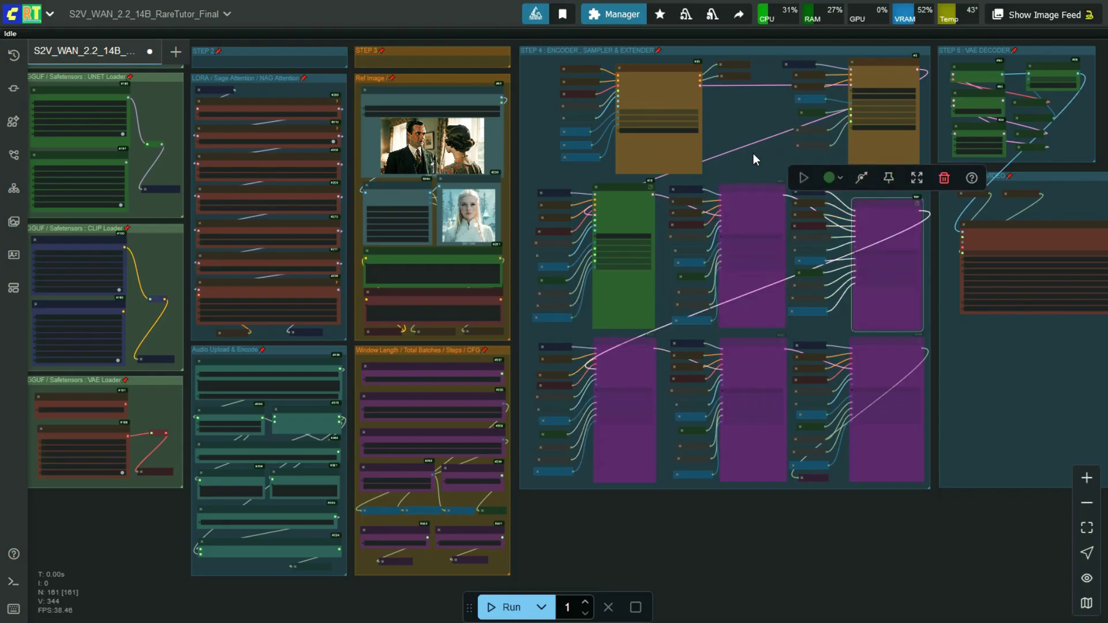
pyautogui.scroll(10, 488, 450)
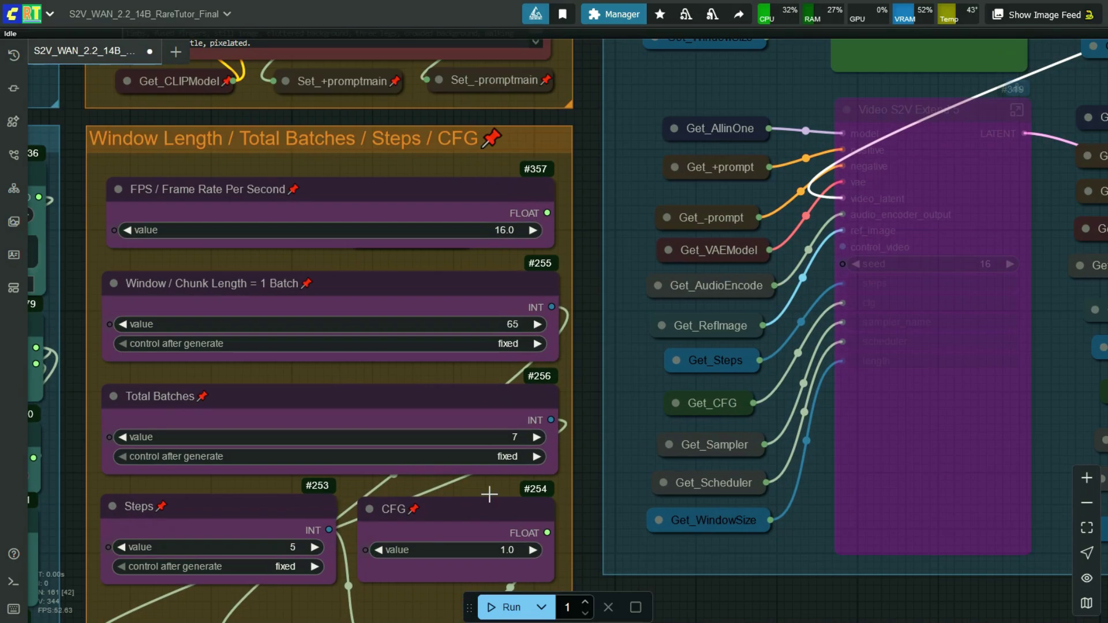
# Change Total Batches from 7 to 2 to match the single active extend node
pyautogui.scroll(10, 513, 435)
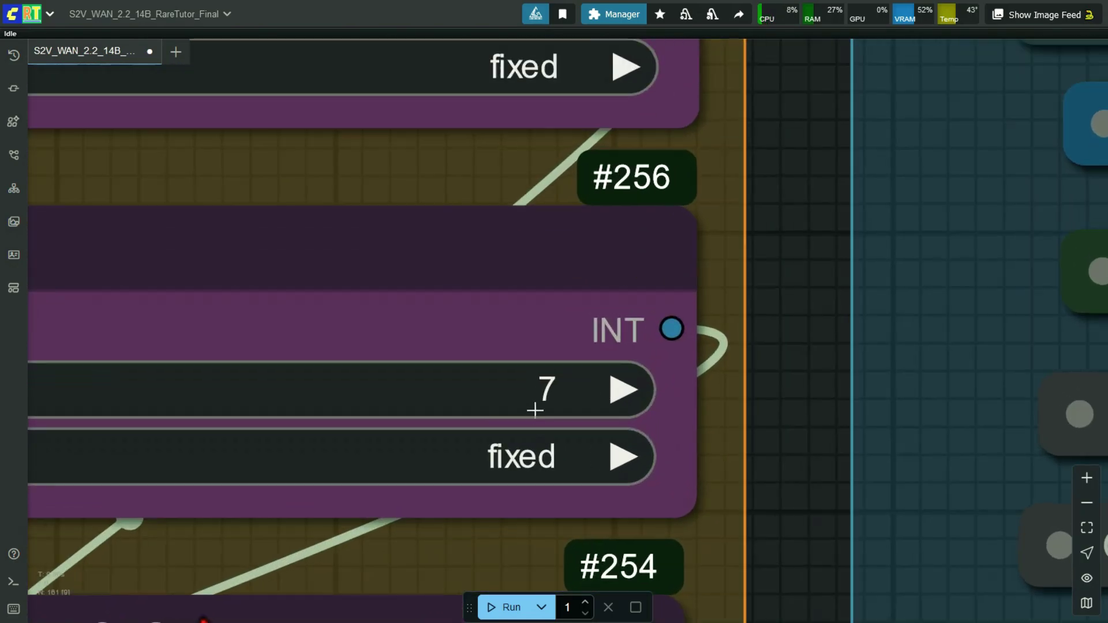
pyautogui.click(538, 392)
pyautogui.scroll(-5, 805, 430)
pyautogui.moveTo(812, 418); pyautogui.dragTo(957, 337)
pyautogui.scroll(-1, 957, 336)
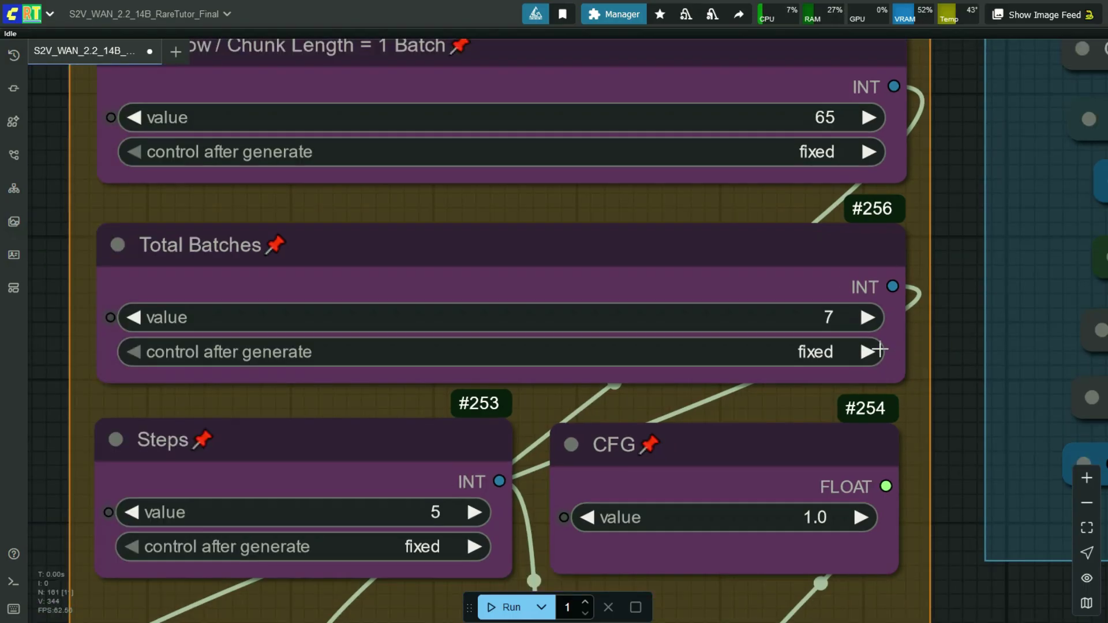
pyautogui.click(809, 318)
pyautogui.write('2')
pyautogui.press('Return')
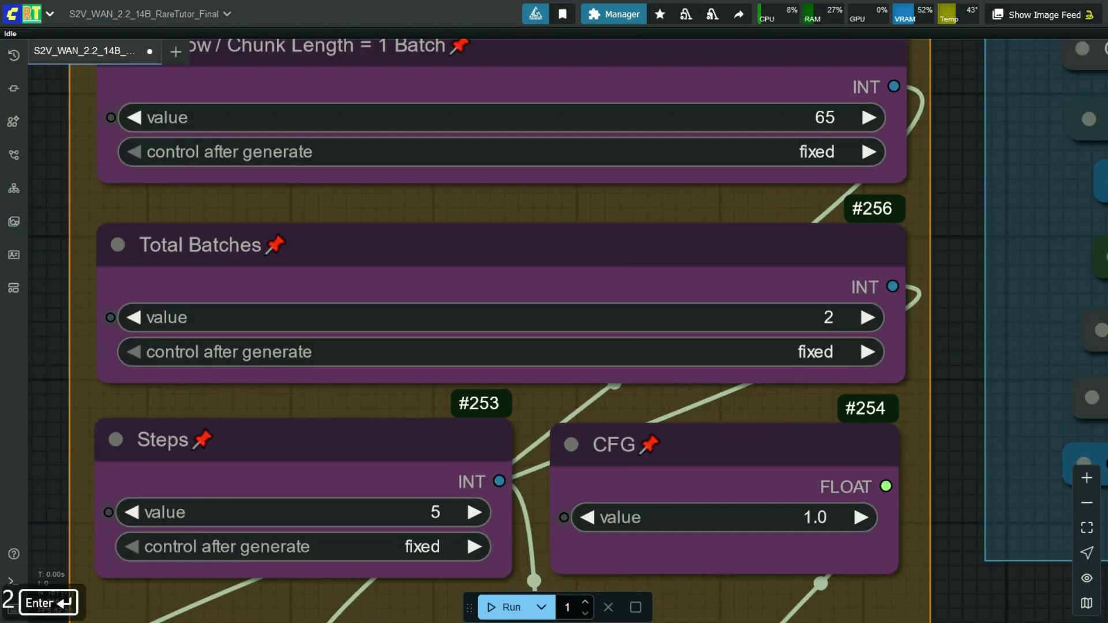
pyautogui.moveTo(965, 425); pyautogui.dragTo(969, 291)
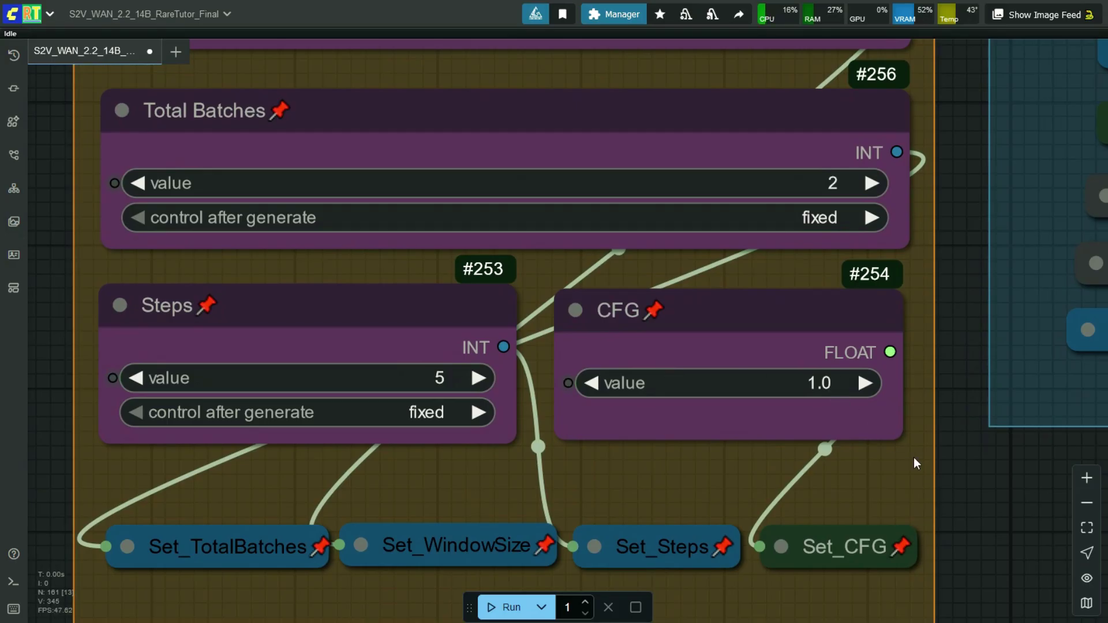
pyautogui.moveTo(973, 562); pyautogui.dragTo(974, 367)
pyautogui.moveTo(968, 439); pyautogui.dragTo(994, 315)
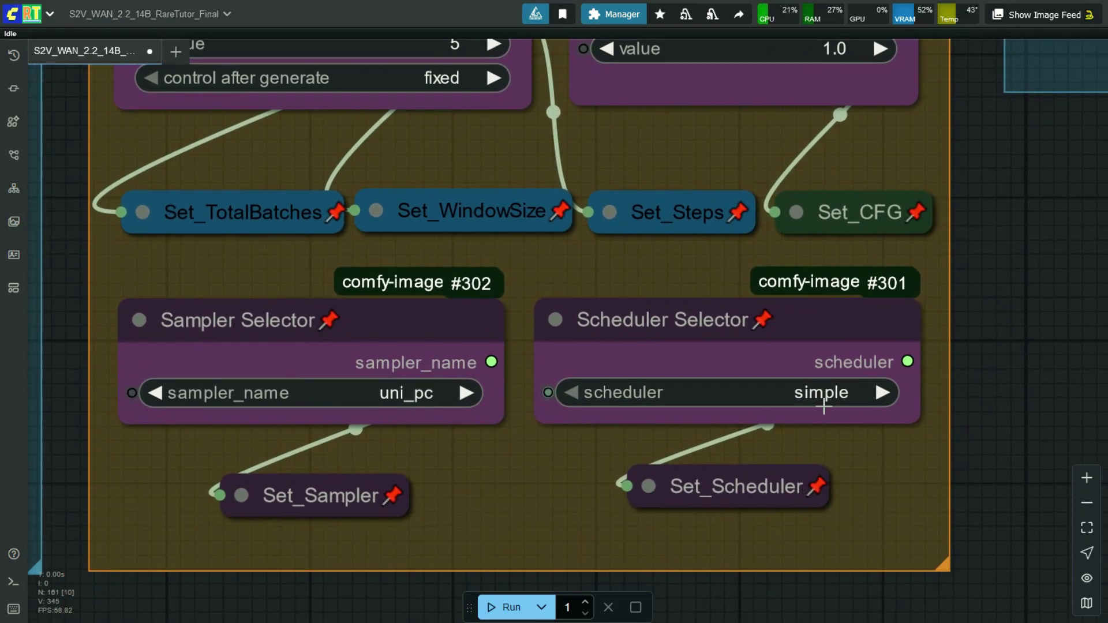
pyautogui.scroll(-14, 355, 526)
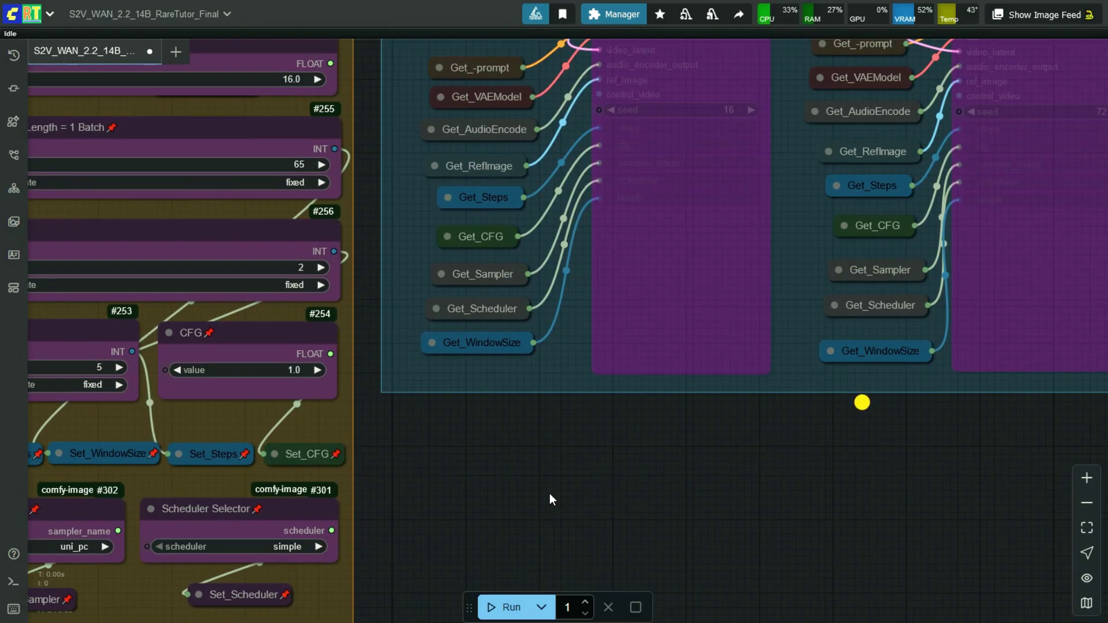
pyautogui.scroll(-6, 550, 495)
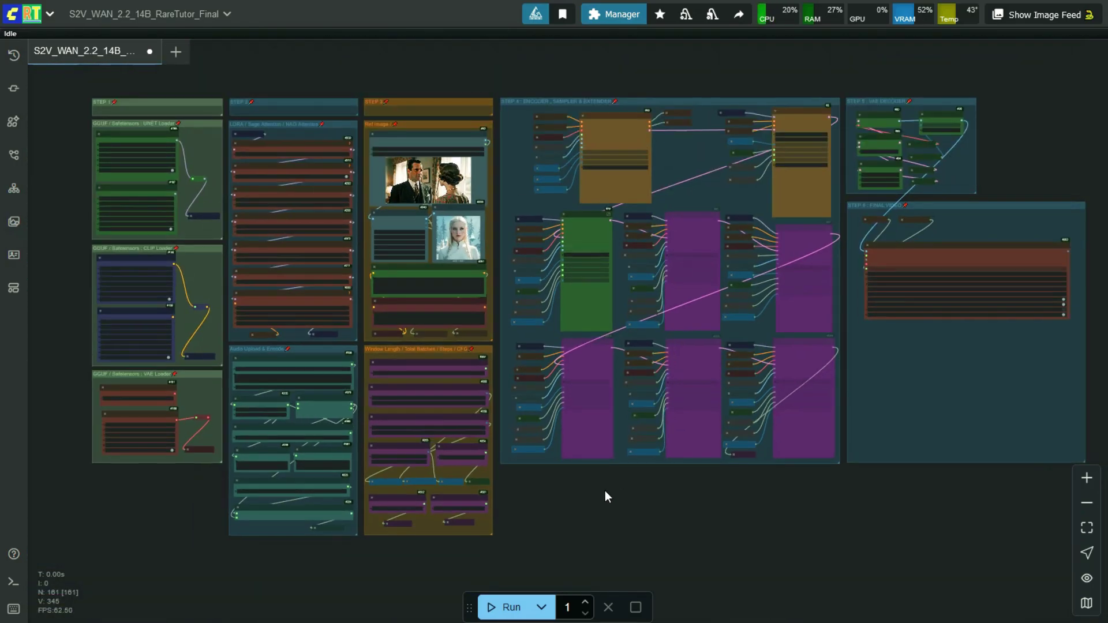
pyautogui.moveTo(606, 495); pyautogui.dragTo(564, 483)
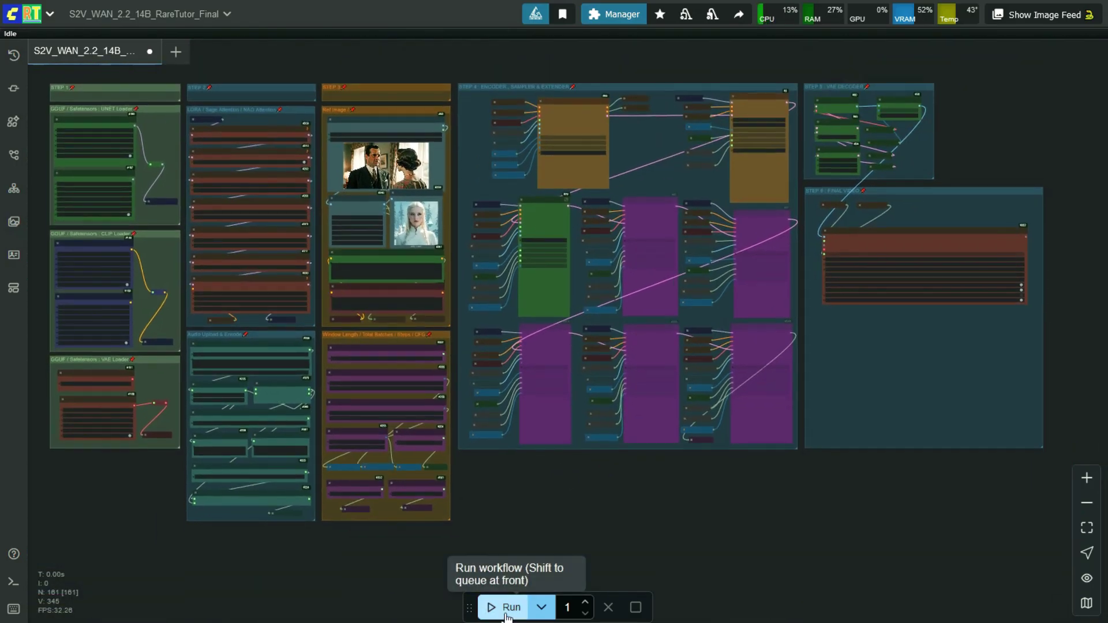
# Run the workflow to generate the man-and-woman talking video
pyautogui.click(506, 615)
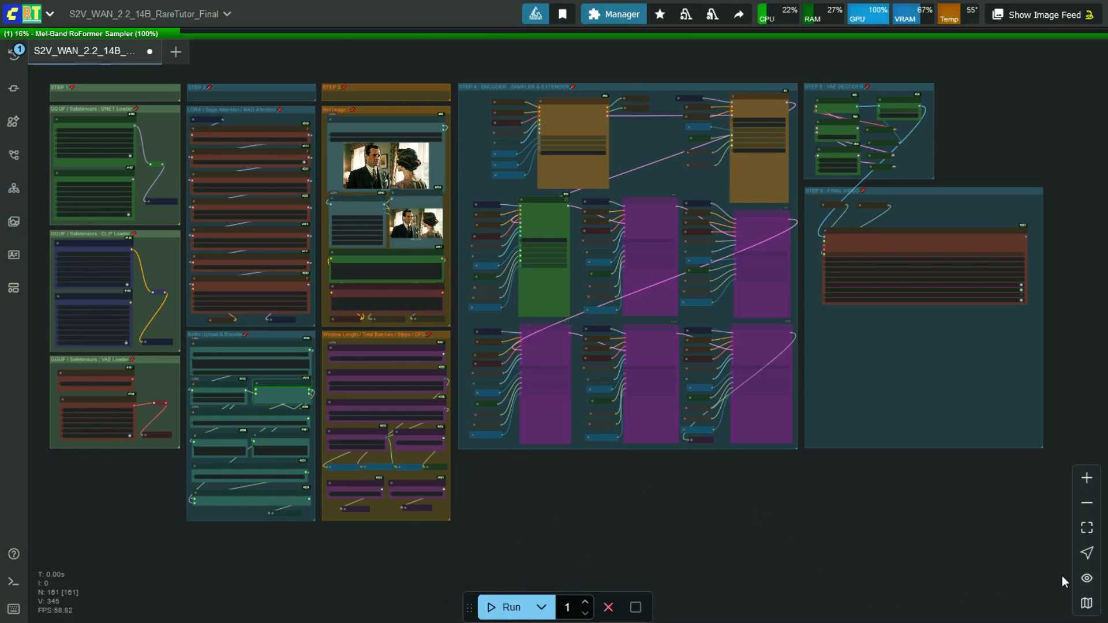
pyautogui.scroll(-2, 1023, 404)
pyautogui.scroll(2, 990, 364)
pyautogui.scroll(8, 948, 376)
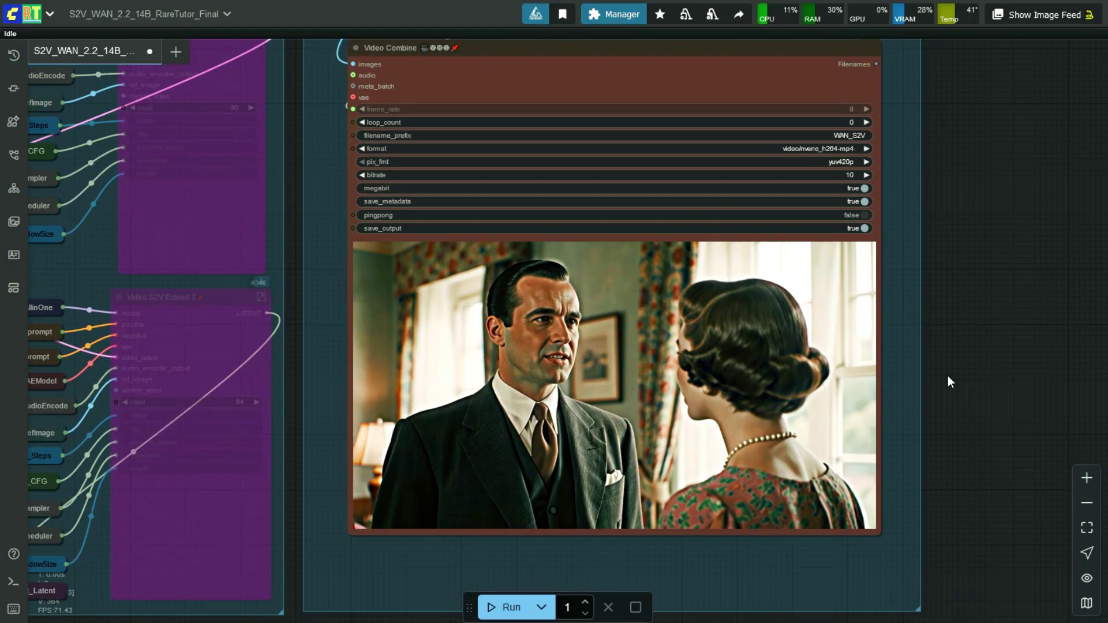
pyautogui.scroll(-10, 917, 369)
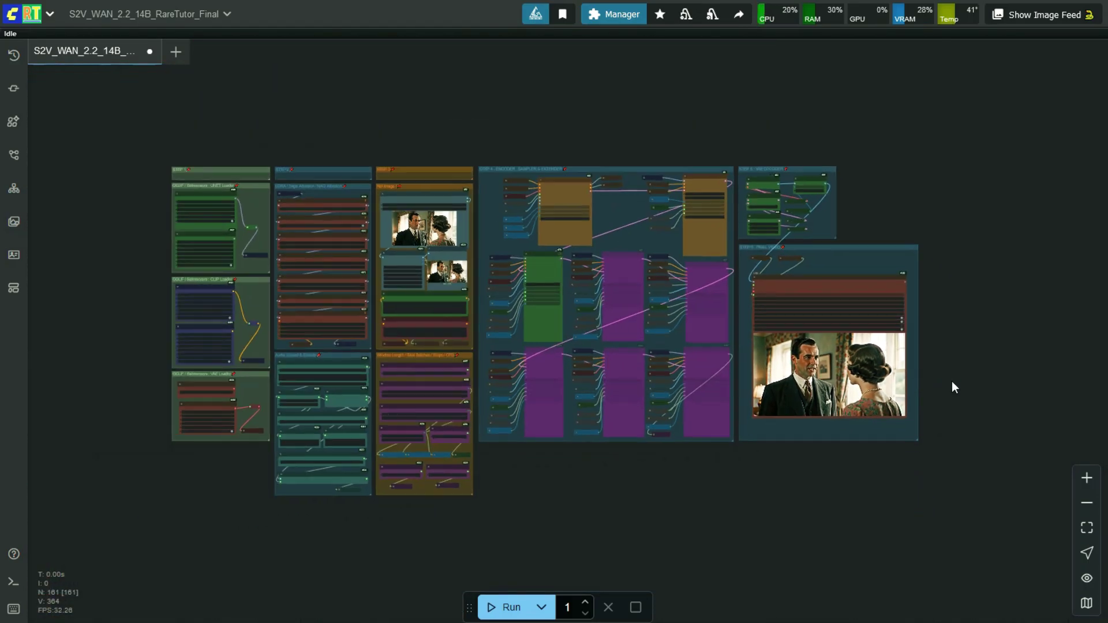
pyautogui.scroll(6, 951, 383)
pyautogui.scroll(5, 936, 381)
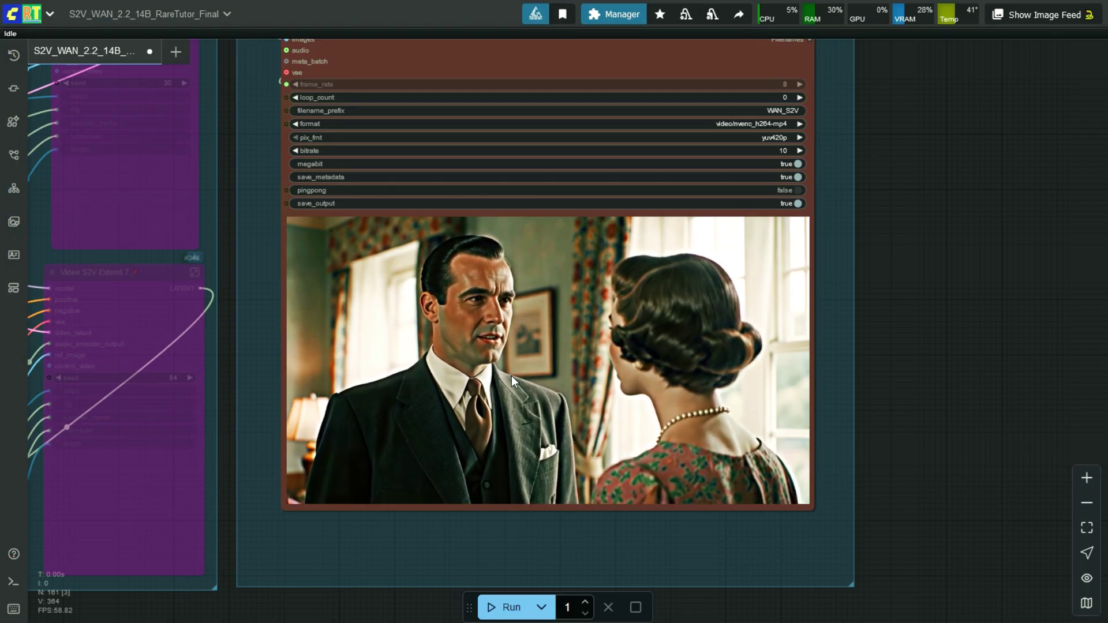
pyautogui.scroll(-10, 918, 324)
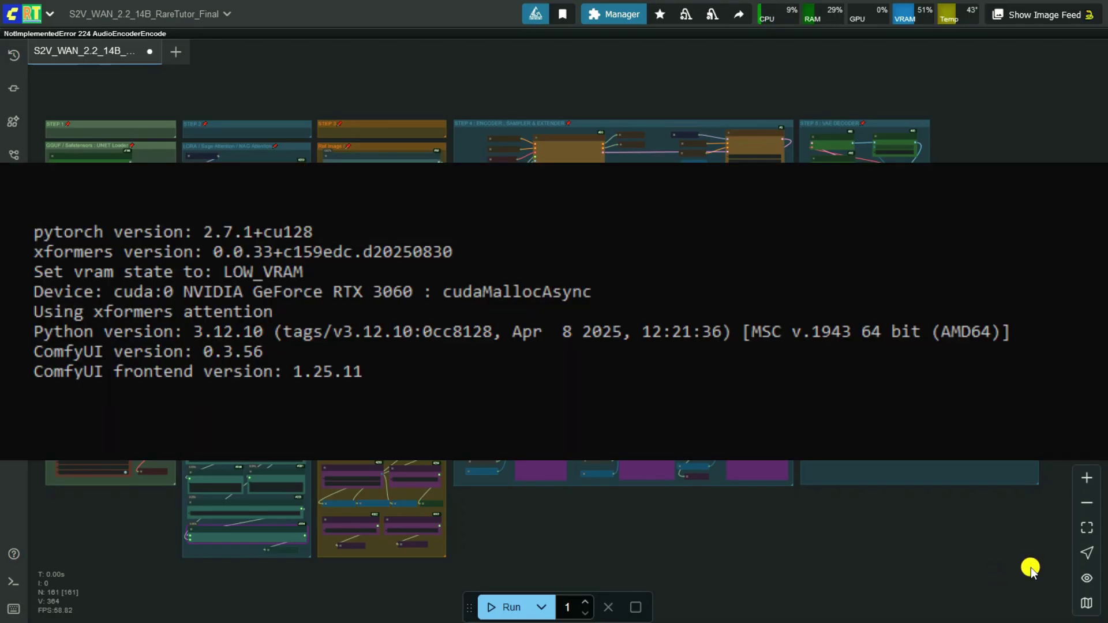
# From the Manager, run the pip command installing comfyui-frontend-package==1.25.11 in cmd
pyautogui.click(618, 15)
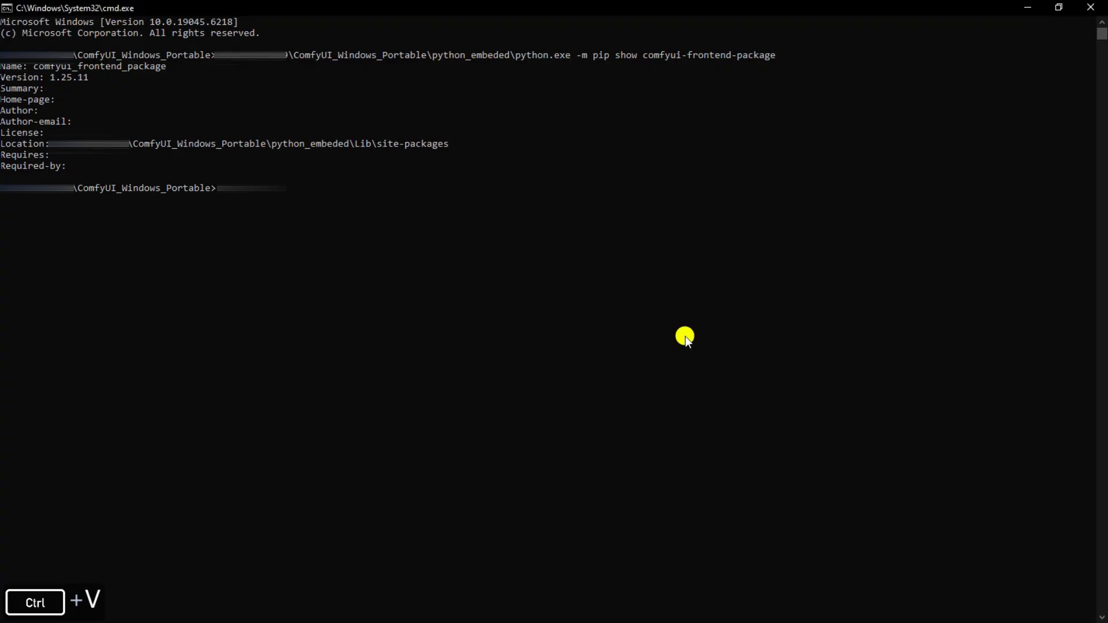
pyautogui.write('\\ComfyUI_Windows_Portable\\python_embeded\\python.exe -m pip install comfyui-frontend-package==1.23.4 --no-deps')
pyautogui.press('Return')
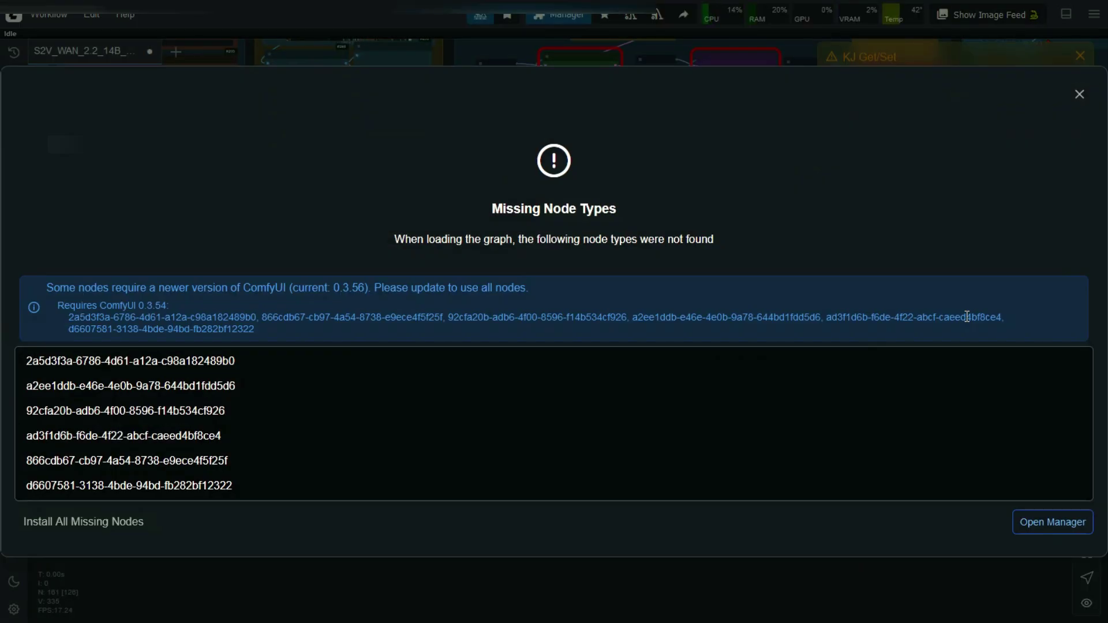
# Dismiss the Missing Node Types warning and zoom out to see the red-outlined nodes
pyautogui.click(1079, 94)
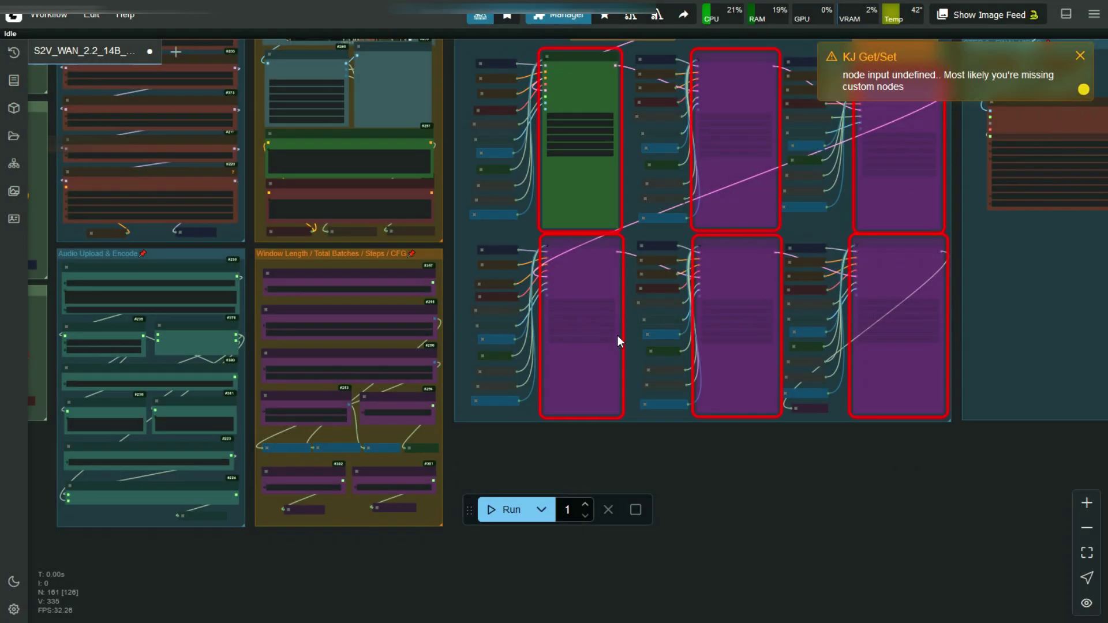
pyautogui.scroll(-7, 618, 342)
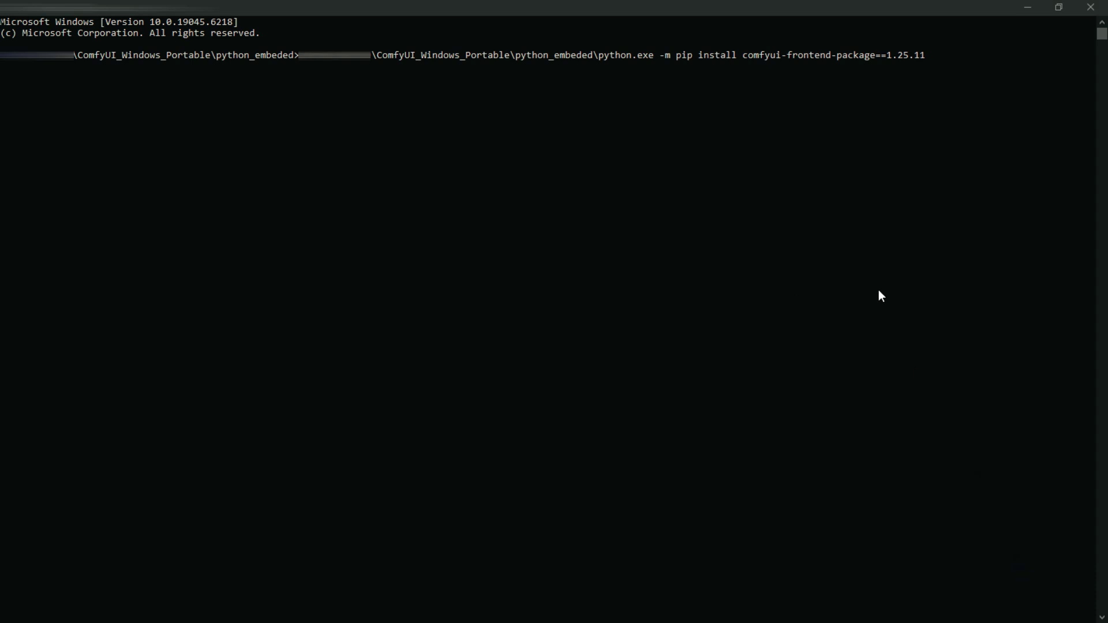
# Execute the pip reinstall so frontend package 1.25.11 replaces 1.23.4
pyautogui.press('Return')
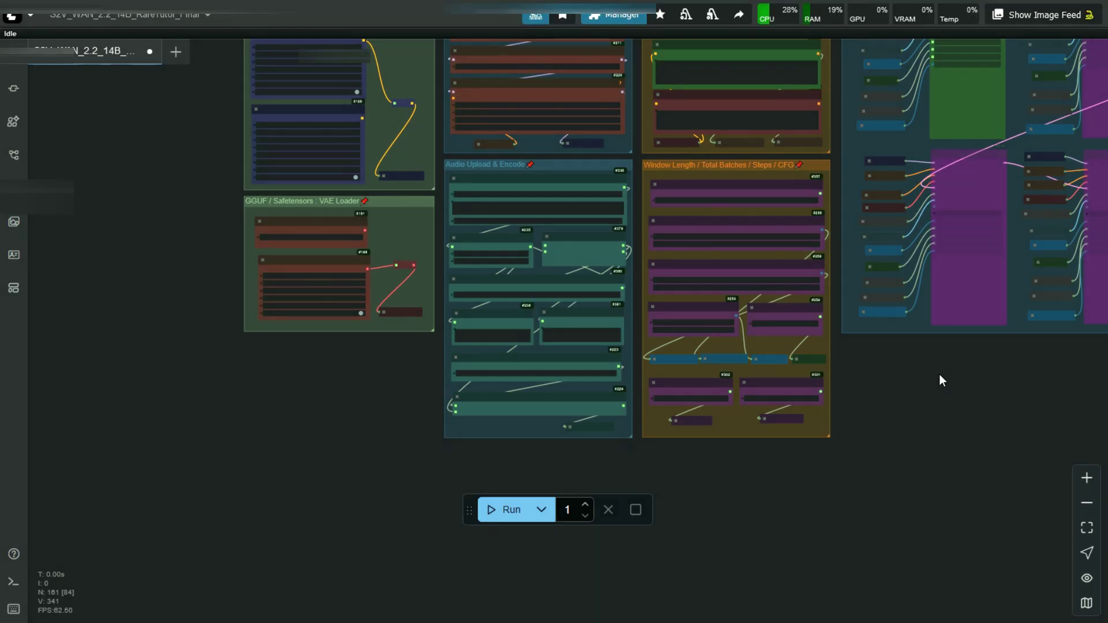
# Zoom out and pan to center the full STEP 1–6 S2V workflow in view
pyautogui.scroll(-5, 410, 493)
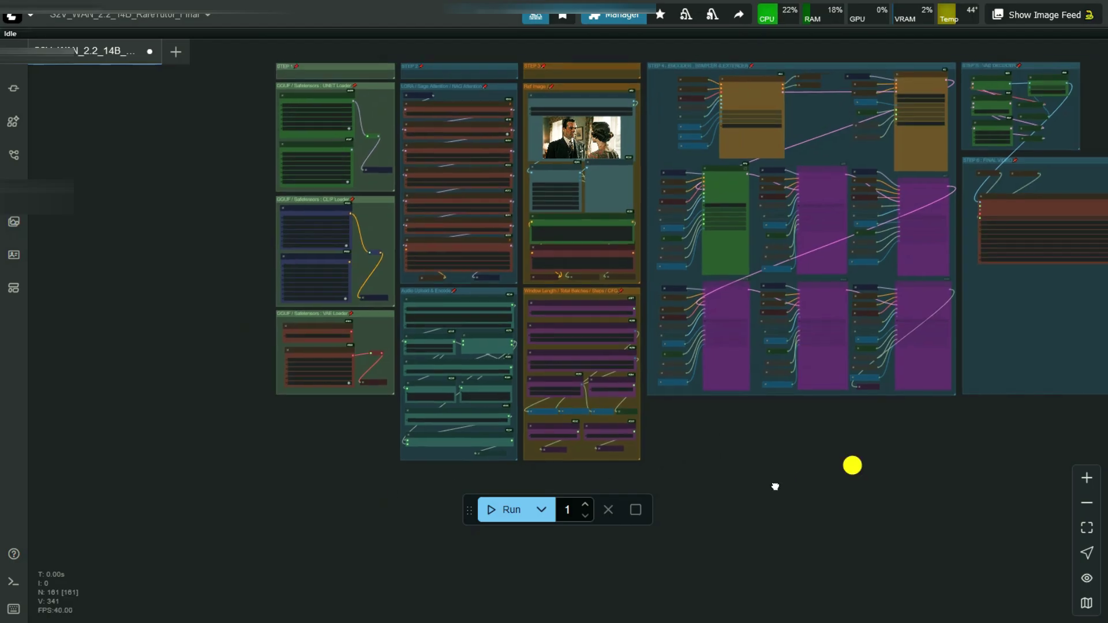
pyautogui.moveTo(775, 487); pyautogui.dragTo(675, 517)
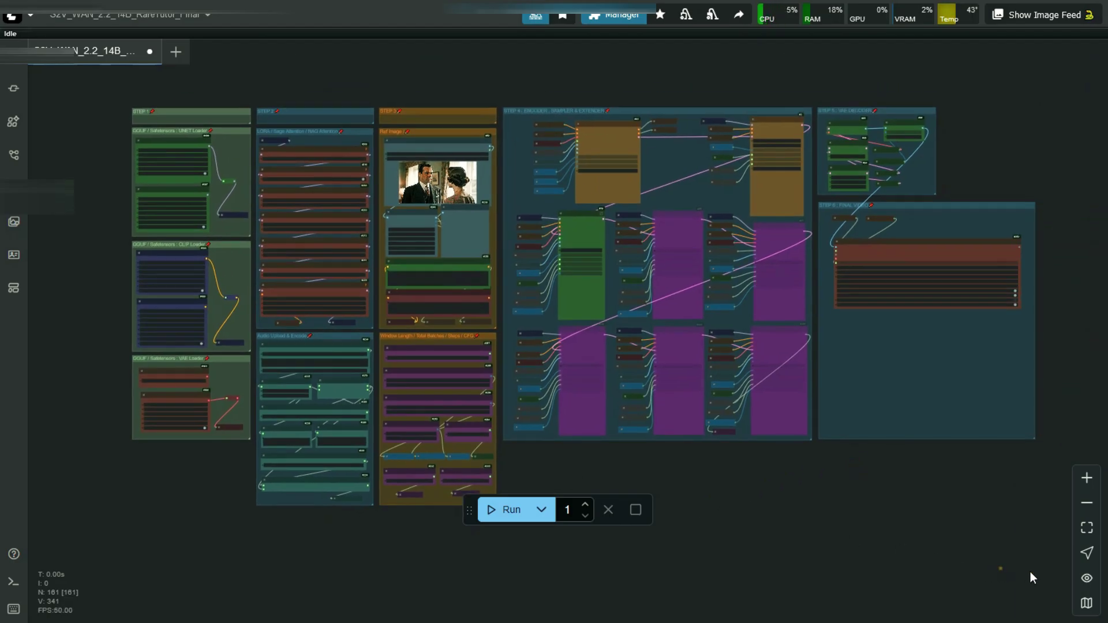